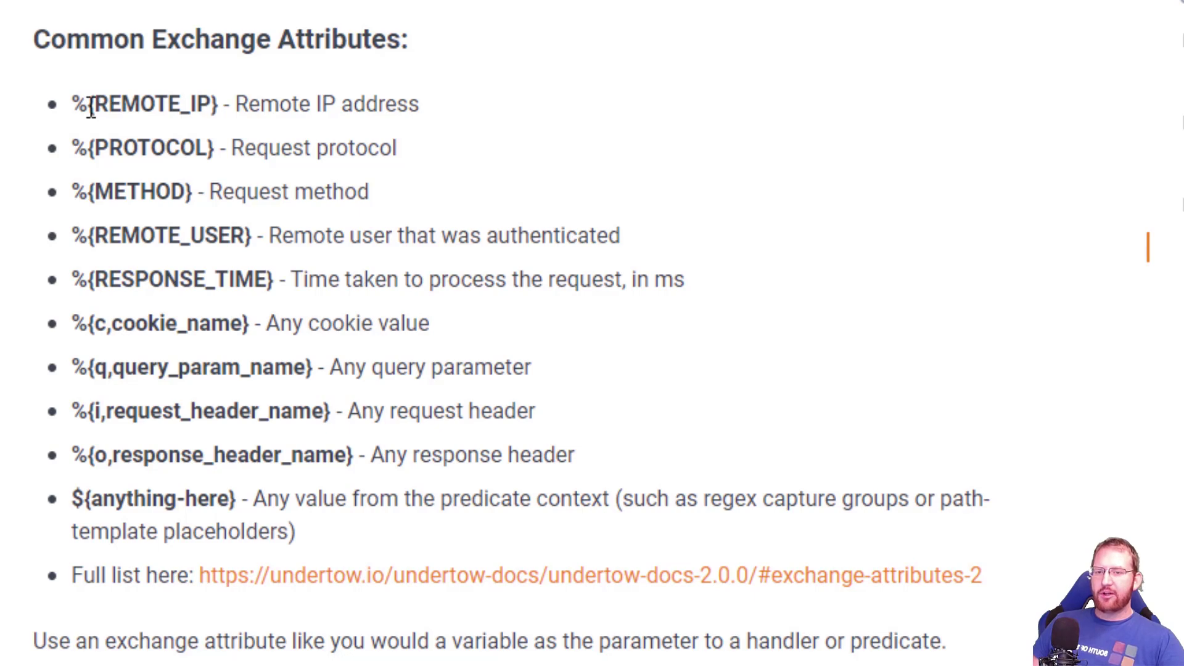
- Examine the REMOTE_IP, PROTOCOL and METHOD placeholders in the Common Exchange Attributes list
{"action": "left_click", "coordinate": [213, 107]}
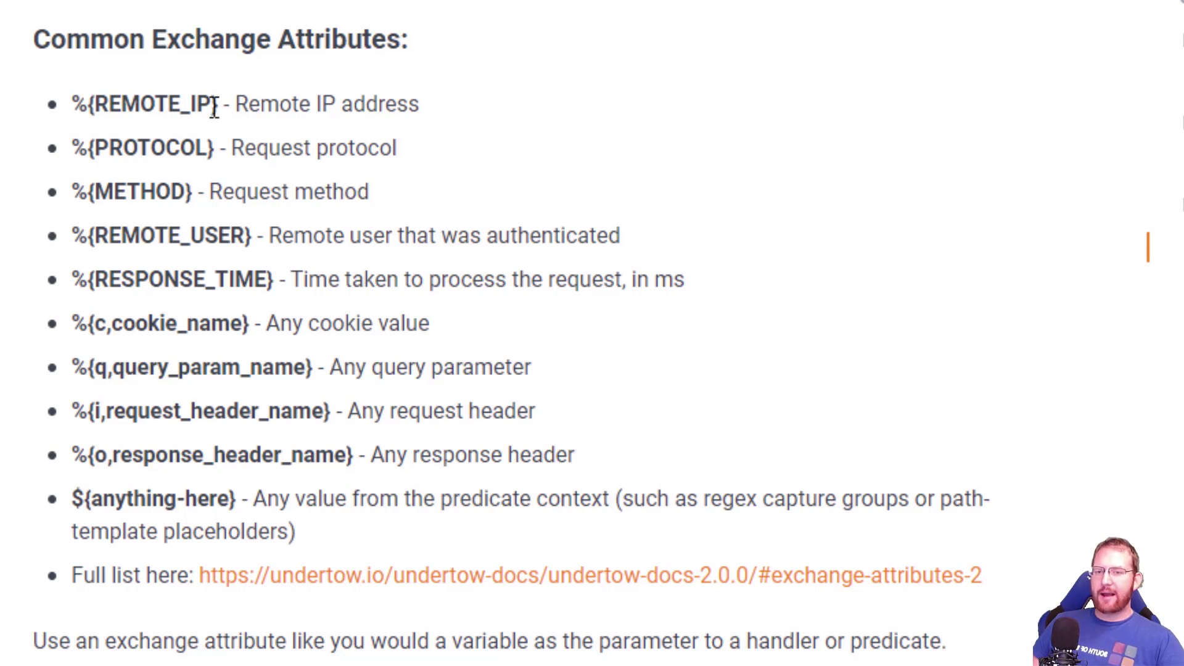
{"action": "left_click_drag", "start_coordinate": [94, 106], "coordinate": [213, 106]}
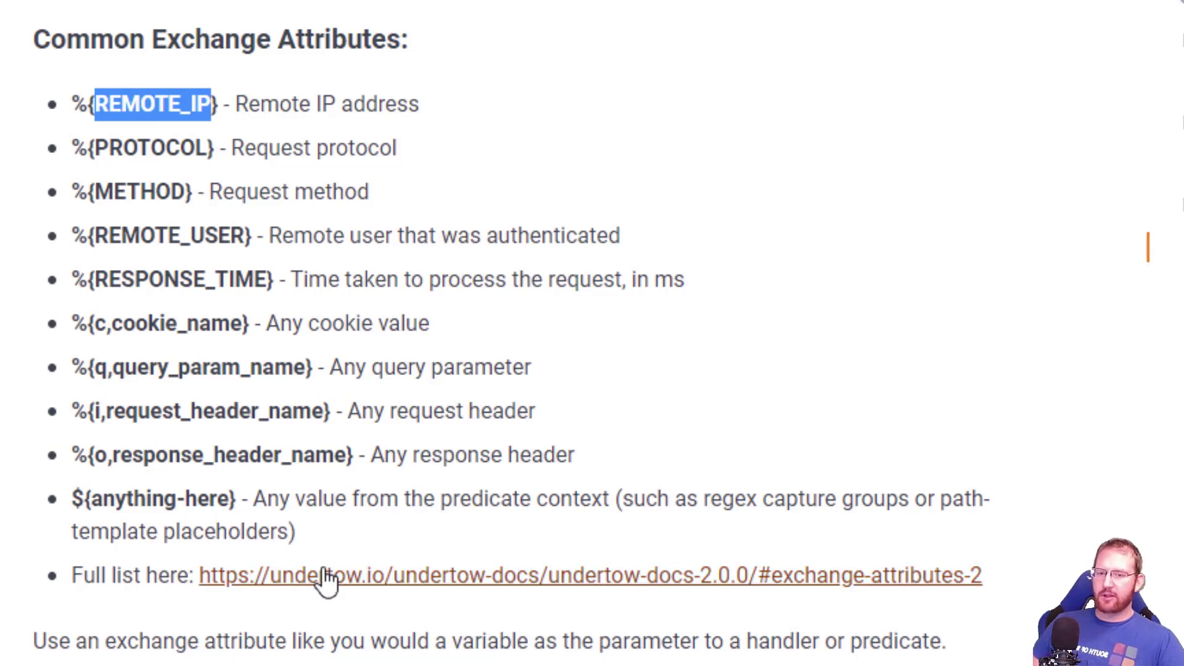
{"action": "left_click", "coordinate": [154, 102]}
{"action": "left_click_drag", "start_coordinate": [128, 104], "coordinate": [188, 104]}
{"action": "left_click_drag", "start_coordinate": [123, 148], "coordinate": [172, 148]}
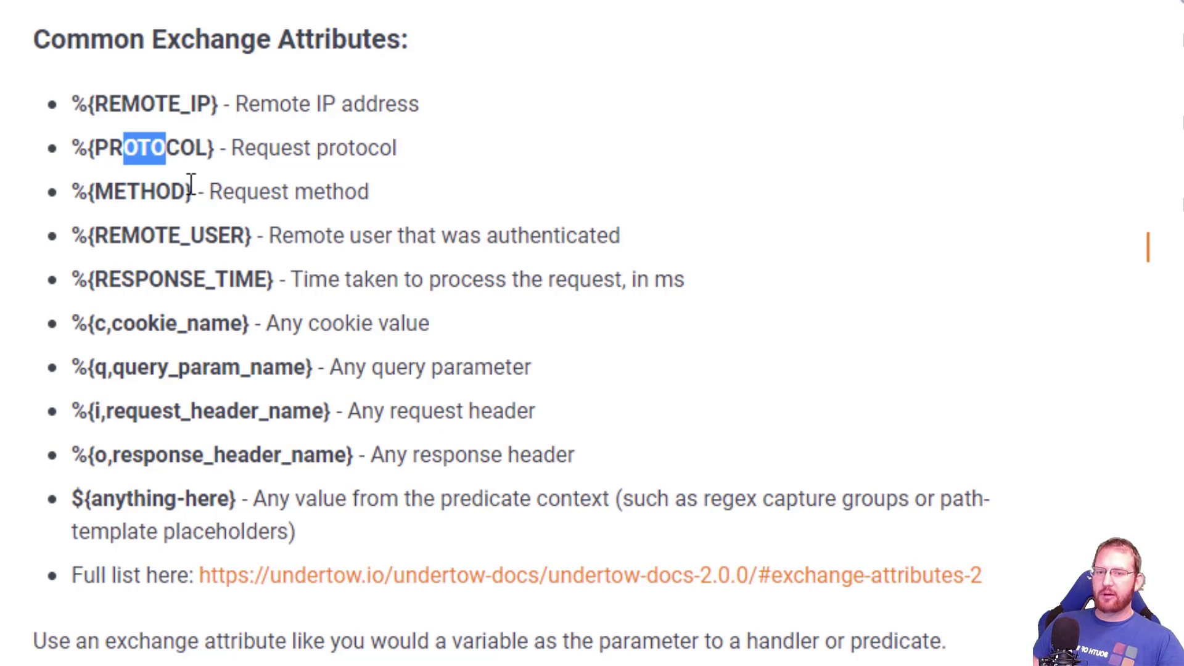
{"action": "left_click_drag", "start_coordinate": [116, 192], "coordinate": [152, 203]}
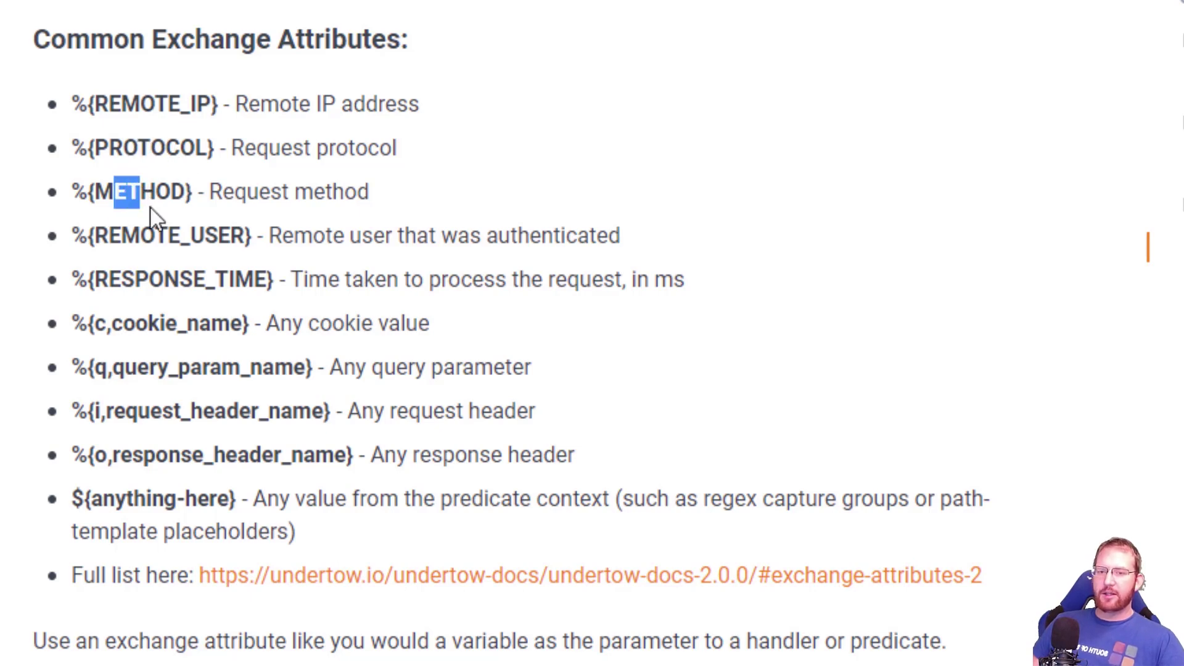
- Examine the cookie, query parameter, request header, response header and predicate-context placeholders among the common exchange attributes, including their usage example
{"action": "left_click_drag", "start_coordinate": [95, 322], "coordinate": [210, 321]}
{"action": "left_click_drag", "start_coordinate": [108, 367], "coordinate": [266, 378]}
{"action": "left_click_drag", "start_coordinate": [117, 407], "coordinate": [238, 412]}
{"action": "left_click", "coordinate": [95, 410]}
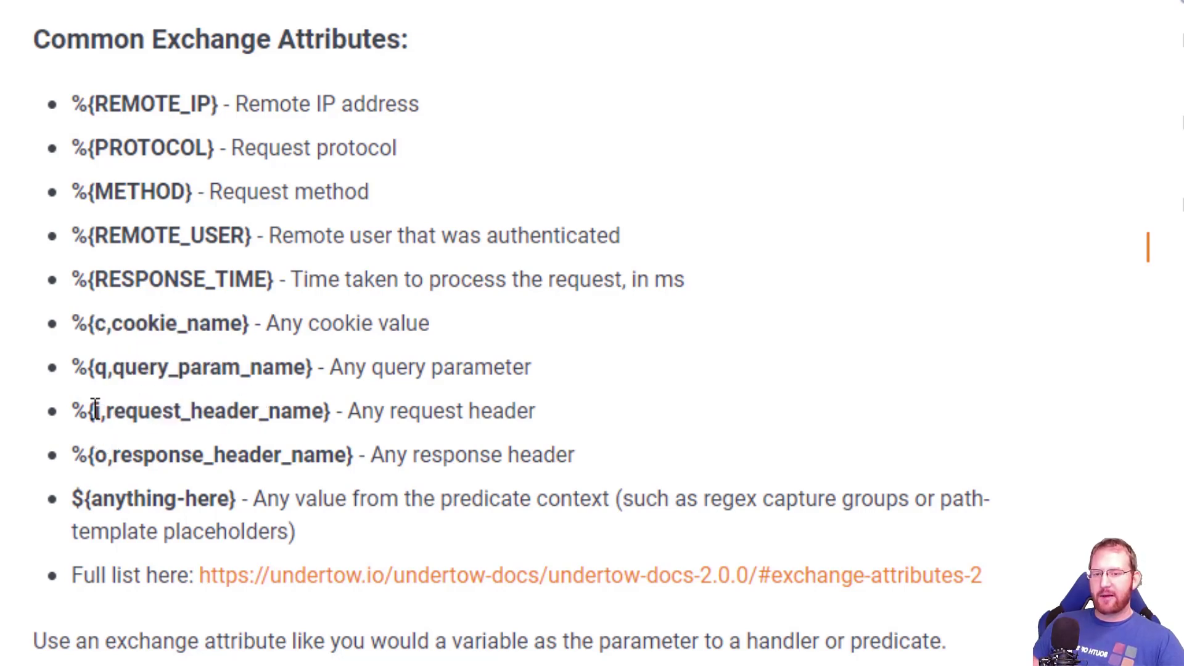
{"action": "left_click_drag", "start_coordinate": [126, 456], "coordinate": [333, 456]}
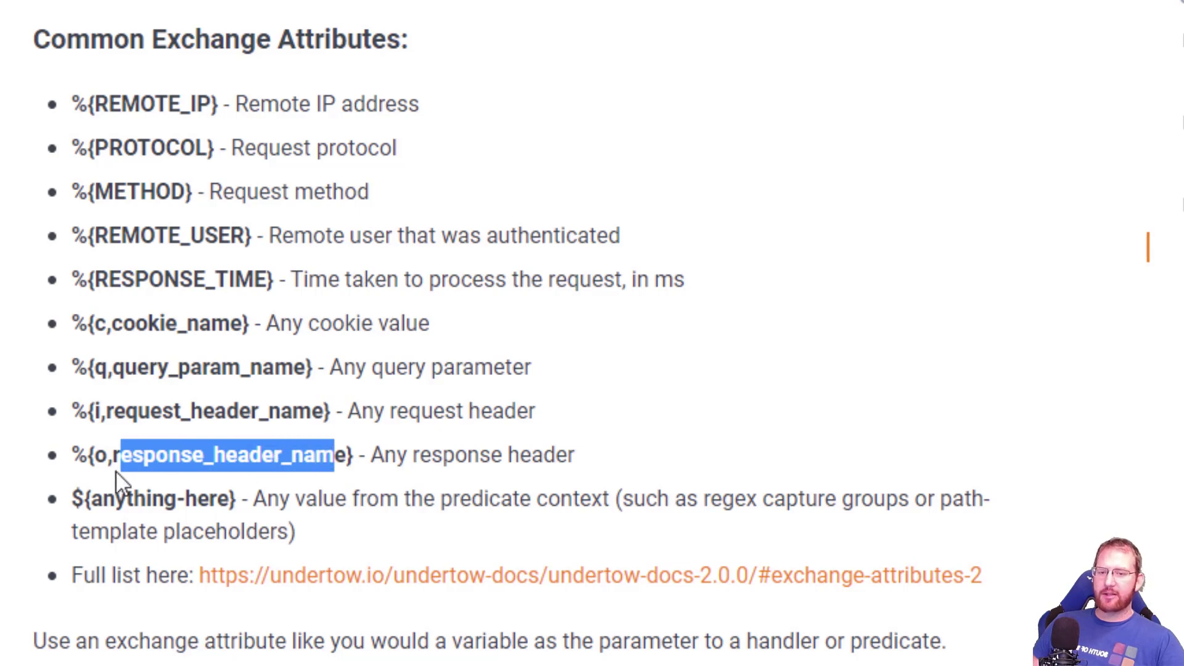
{"action": "left_click", "coordinate": [101, 458]}
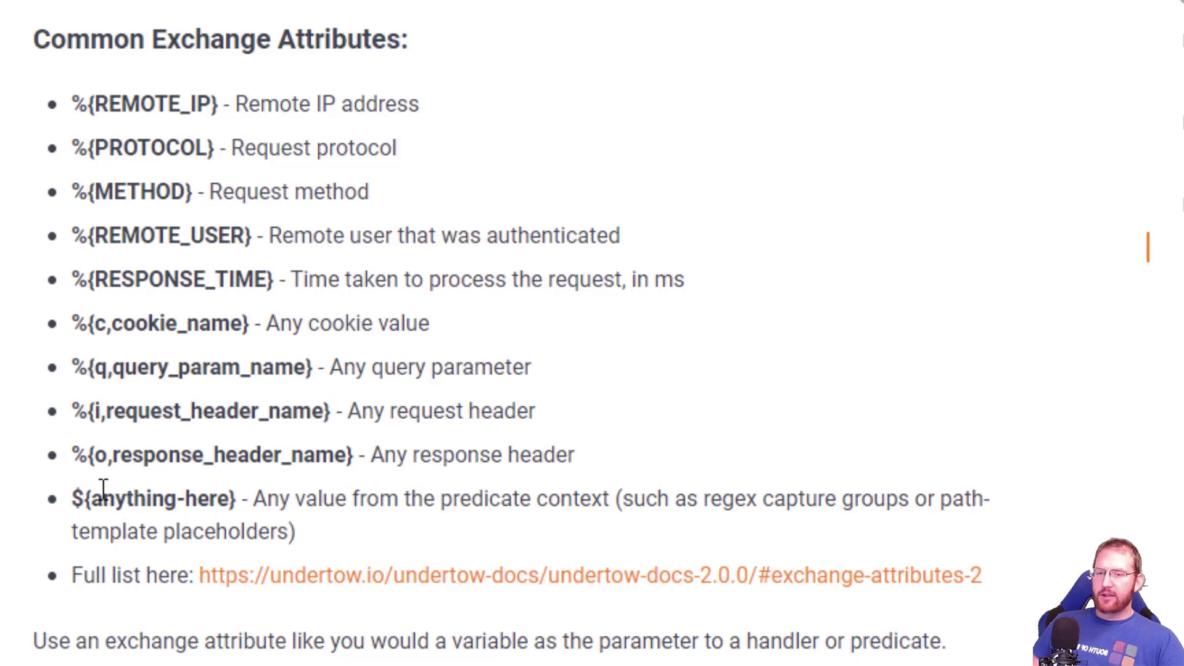
{"action": "left_click_drag", "start_coordinate": [74, 497], "coordinate": [239, 499]}
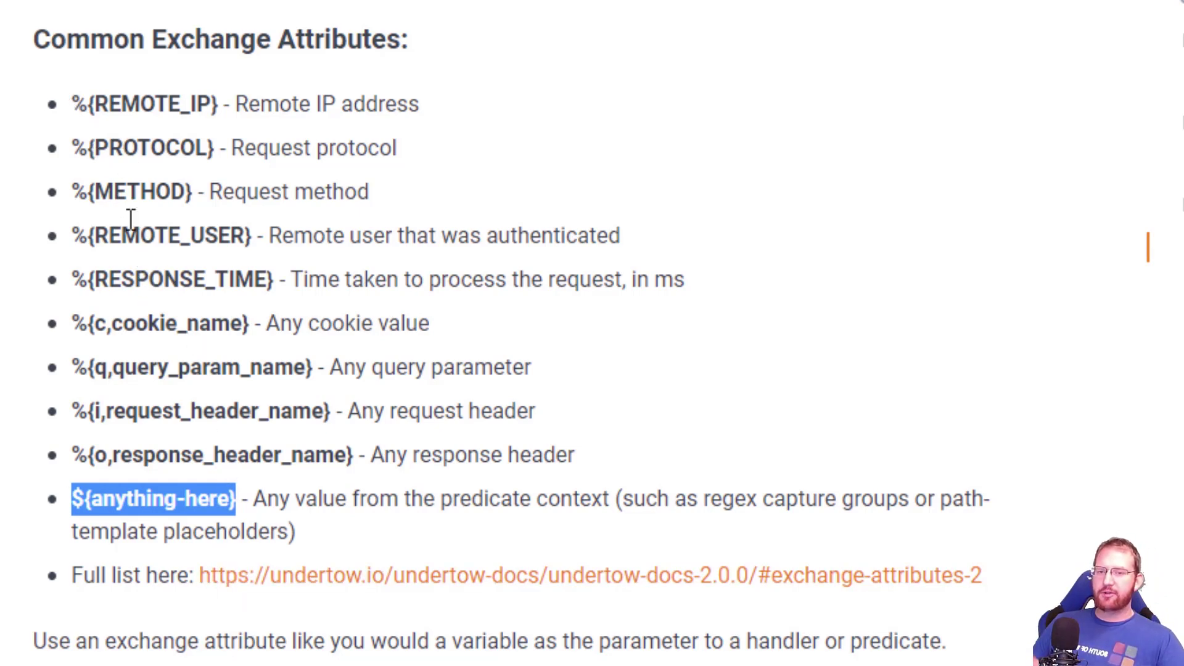
{"action": "left_click_drag", "start_coordinate": [79, 102], "coordinate": [243, 499]}
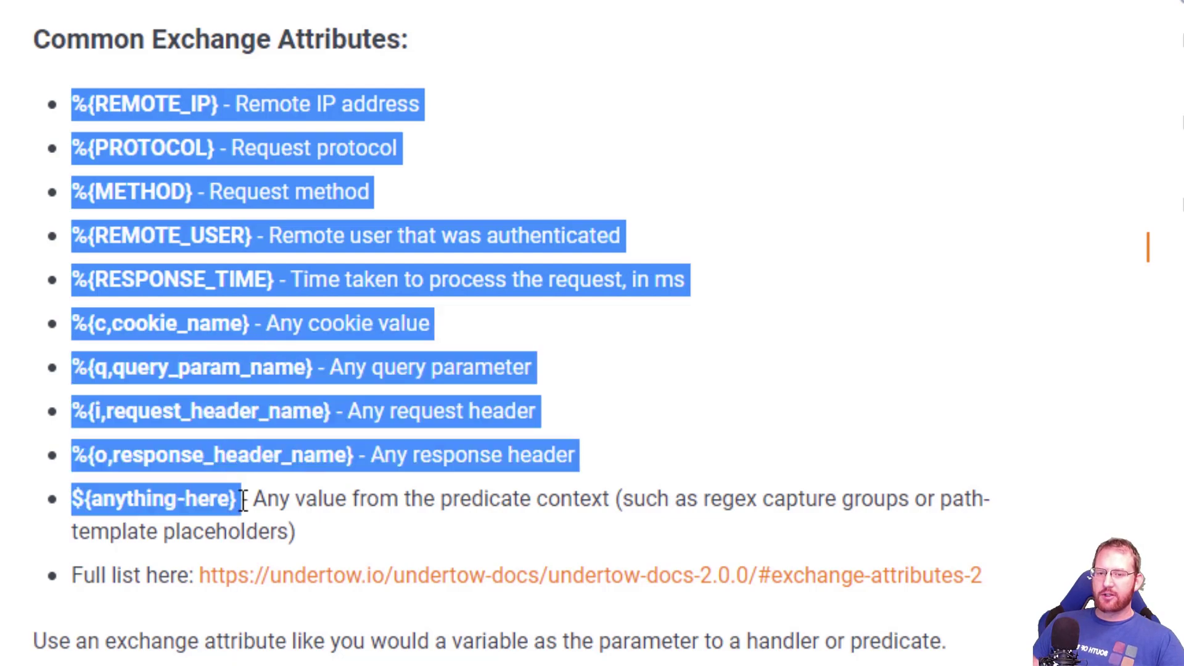
{"action": "left_click", "coordinate": [238, 454]}
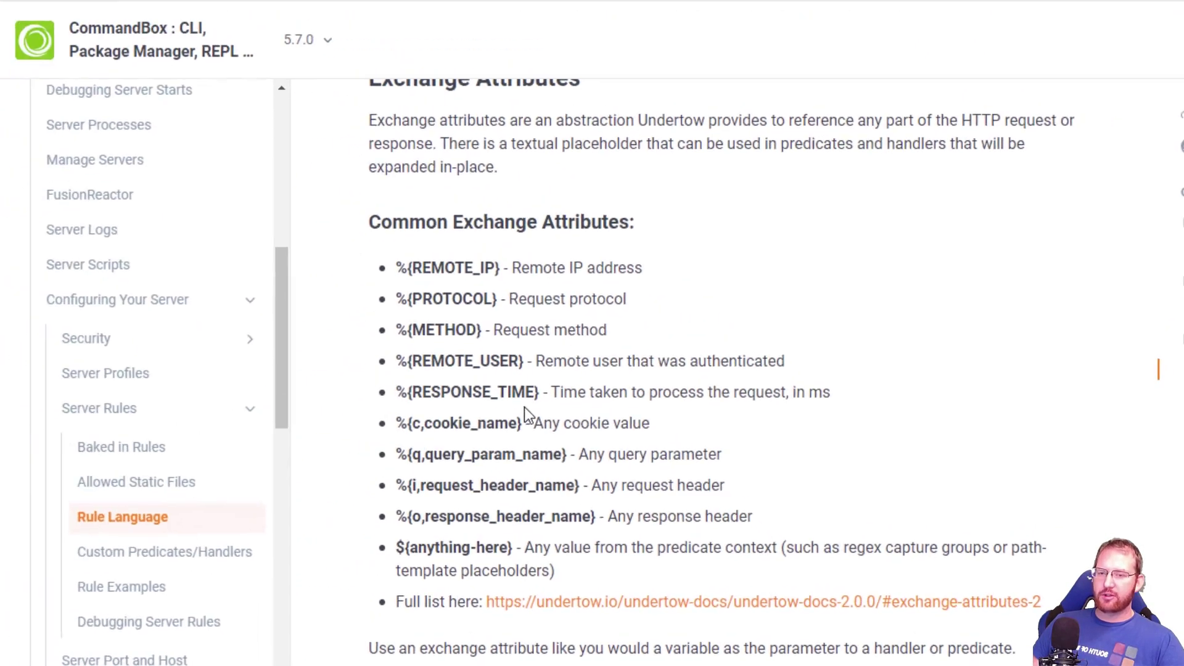
{"action": "scroll", "coordinate": [555, 422], "scroll_direction": "down", "scroll_amount": 5}
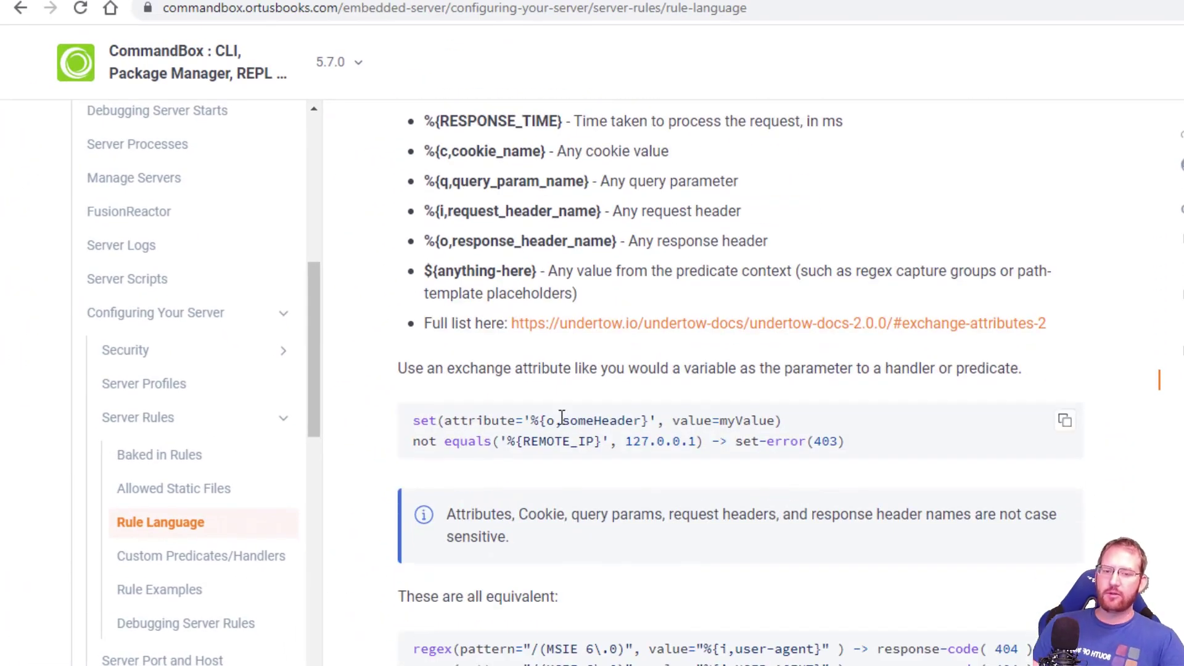
- Open the Rule Examples page of the Server Rules documentation
{"action": "left_click", "coordinate": [164, 591]}
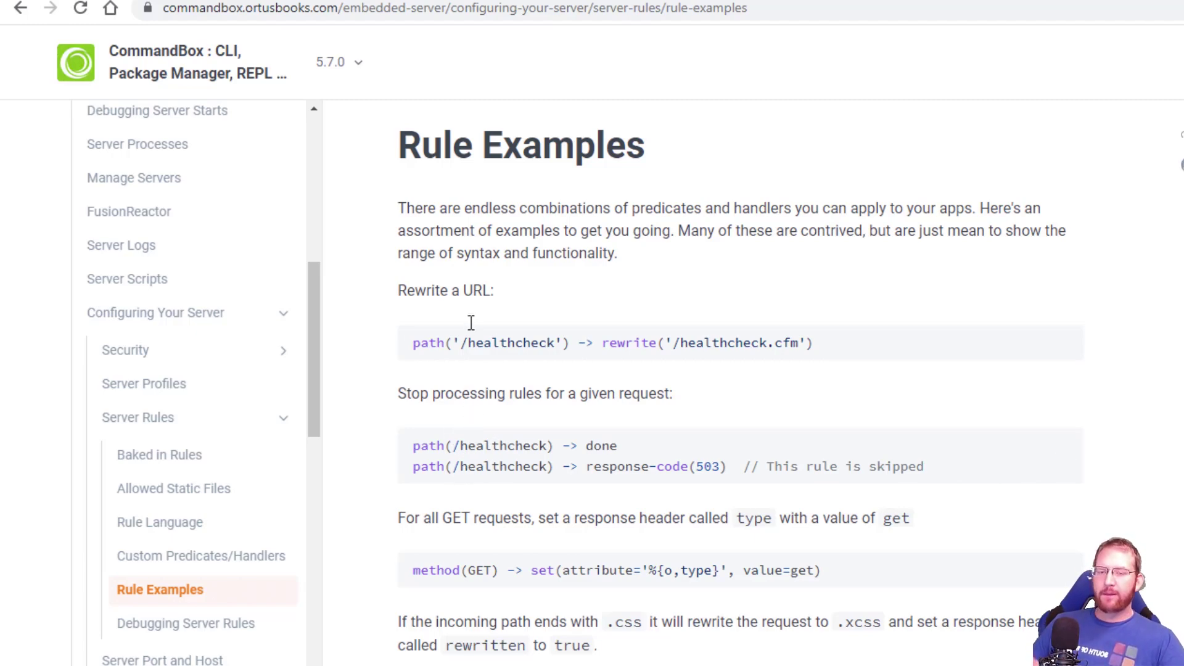
{"action": "left_click_drag", "start_coordinate": [417, 146], "coordinate": [584, 180]}
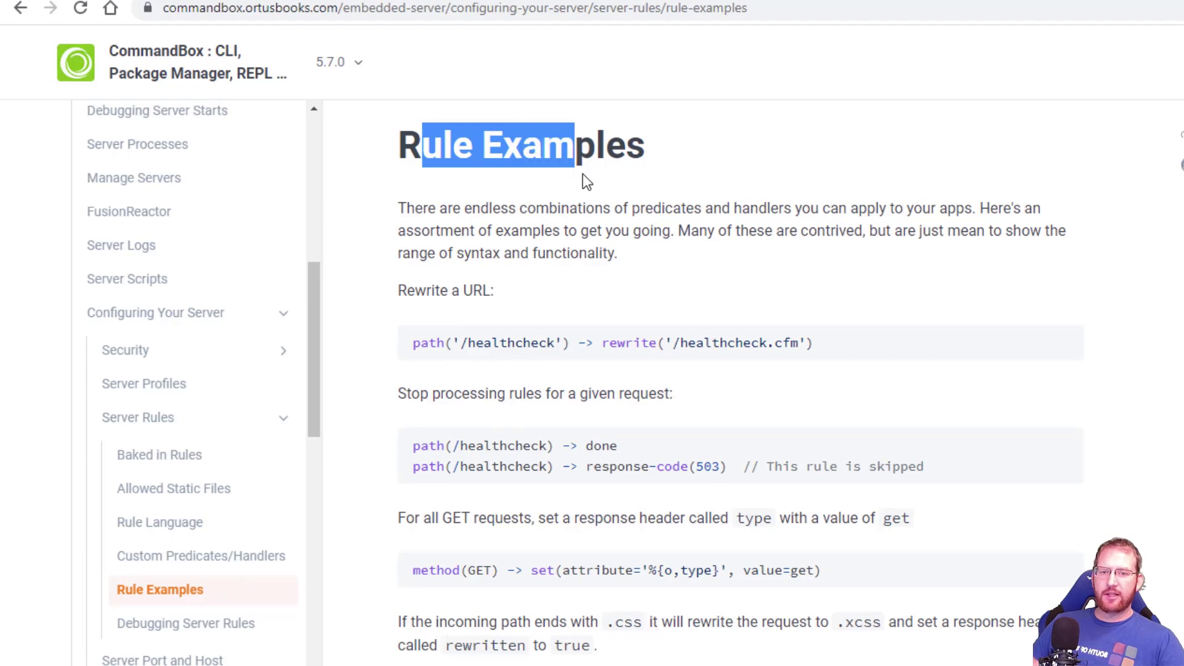
{"action": "left_click", "coordinate": [505, 353]}
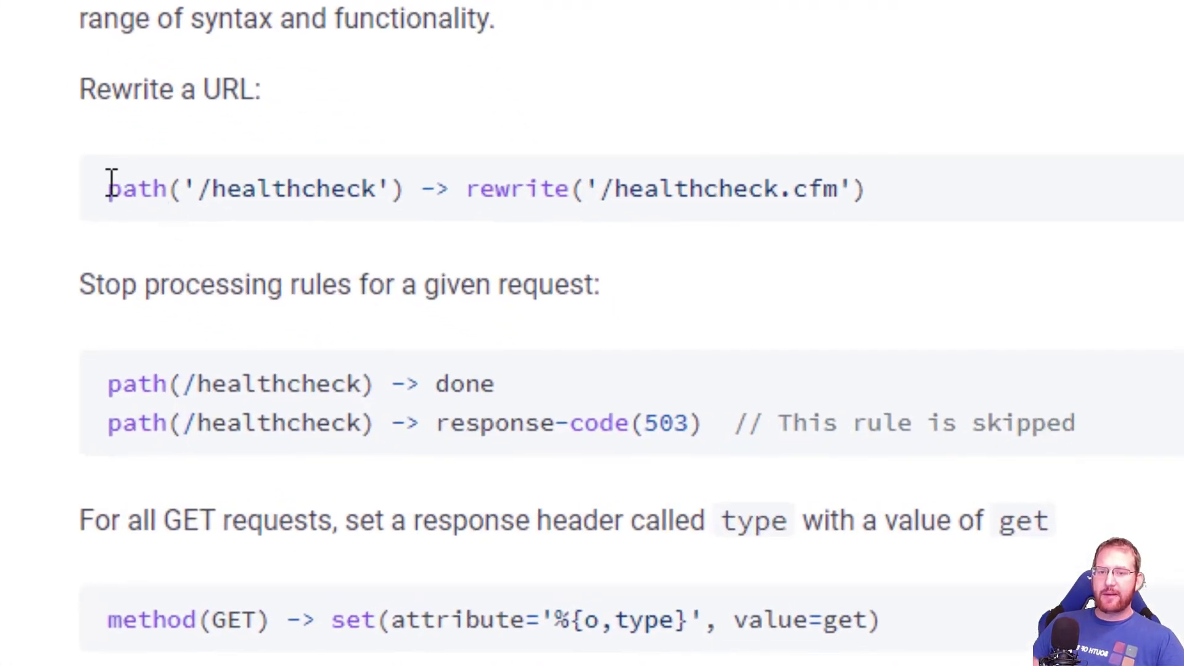
- Examine the /healthcheck examples for rewriting a URL and for stopping rule processing with the done handler
{"action": "left_click_drag", "start_coordinate": [109, 186], "coordinate": [409, 187]}
{"action": "left_click", "coordinate": [209, 196]}
{"action": "left_click_drag", "start_coordinate": [204, 196], "coordinate": [380, 188]}
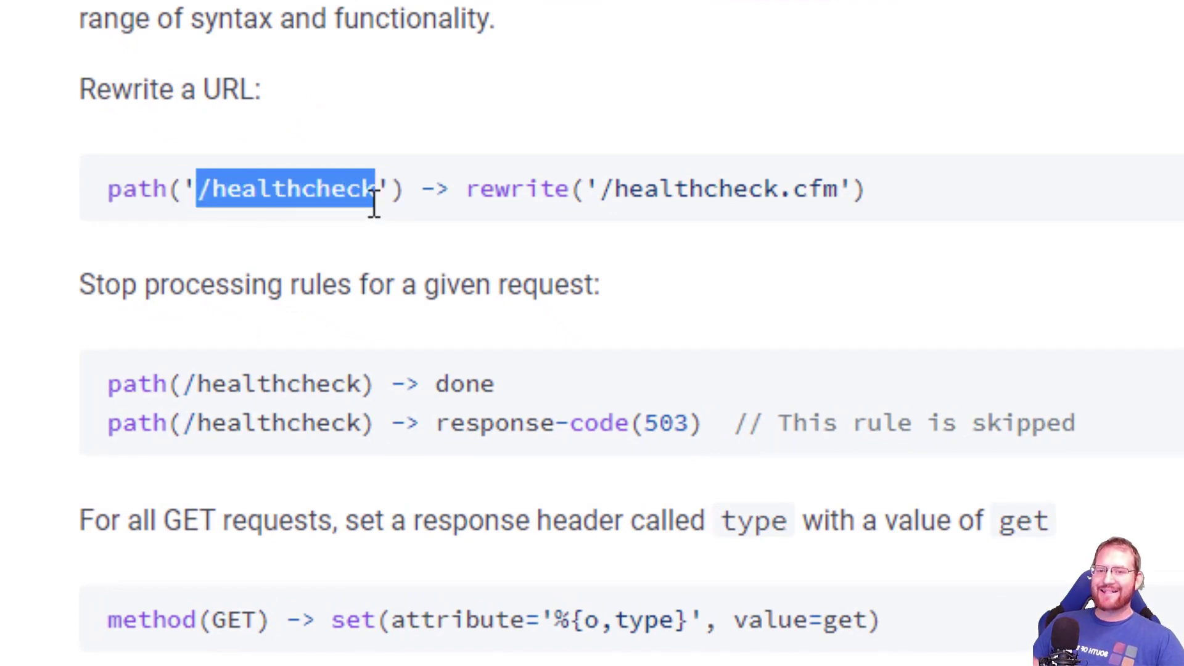
{"action": "left_click_drag", "start_coordinate": [598, 193], "coordinate": [785, 206]}
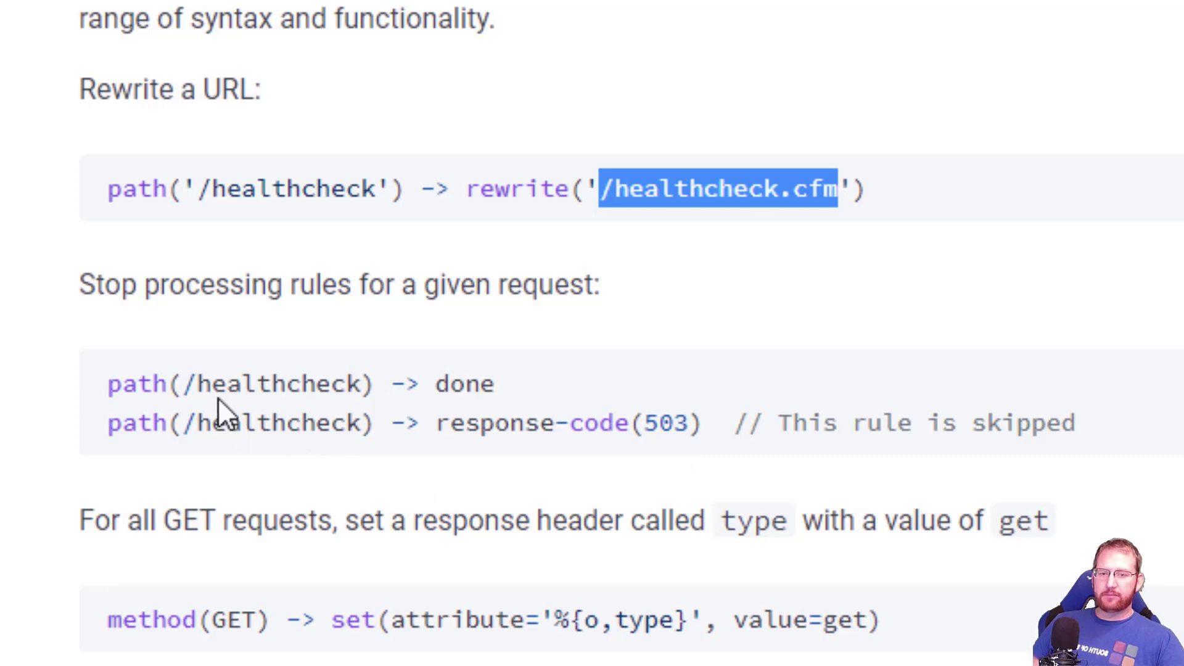
{"action": "left_click_drag", "start_coordinate": [438, 387], "coordinate": [498, 381]}
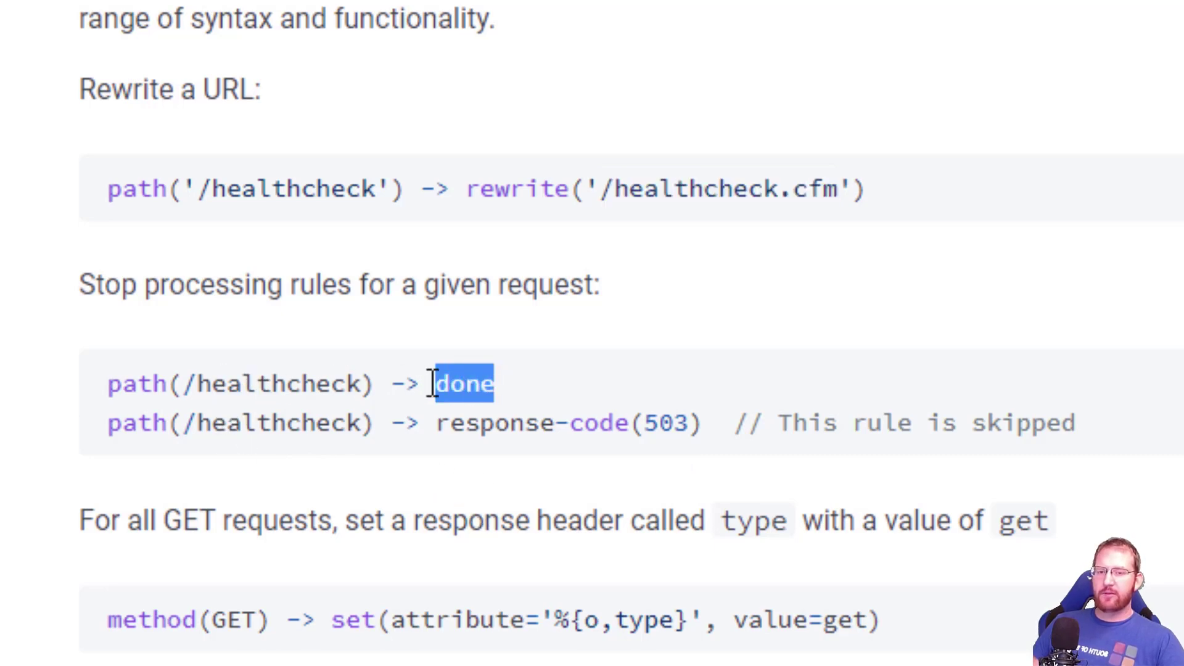
{"action": "double_click", "coordinate": [473, 388]}
{"action": "left_click_drag", "start_coordinate": [230, 426], "coordinate": [794, 440]}
{"action": "left_click", "coordinate": [794, 443]}
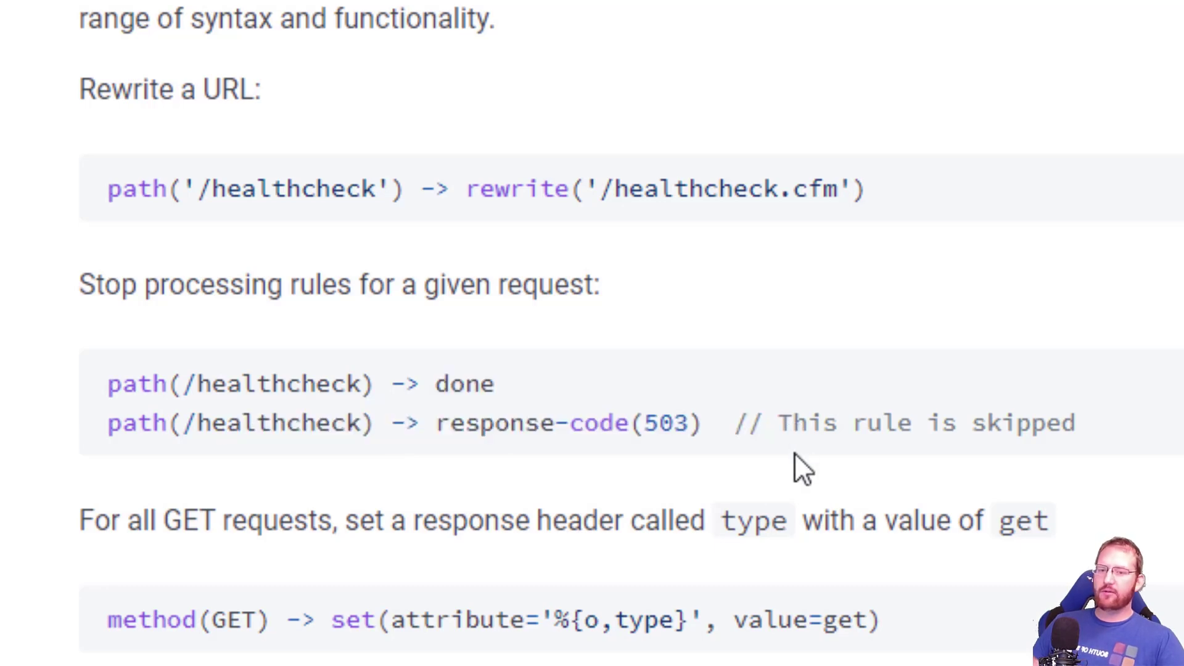
- Examine the GET request example, focusing on the method predicate and the set handler's response header name and value
{"action": "scroll", "coordinate": [797, 469], "scroll_direction": "down", "scroll_amount": 5}
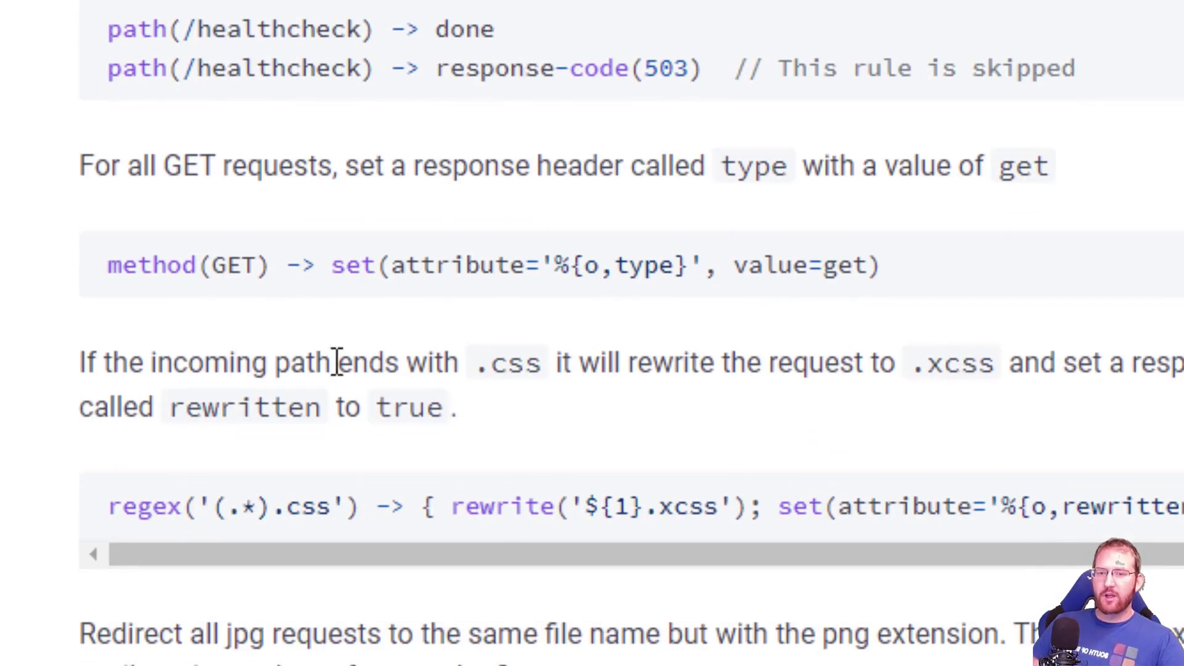
{"action": "left_click_drag", "start_coordinate": [281, 271], "coordinate": [136, 267]}
{"action": "left_click", "coordinate": [447, 276]}
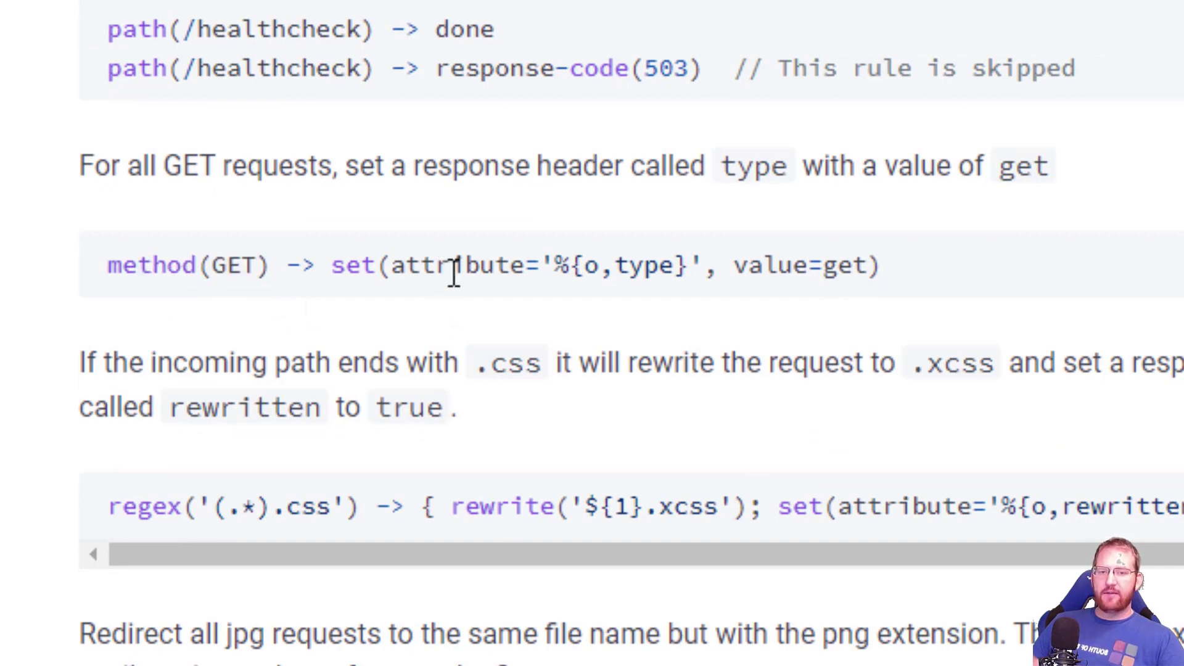
{"action": "double_click", "coordinate": [592, 273]}
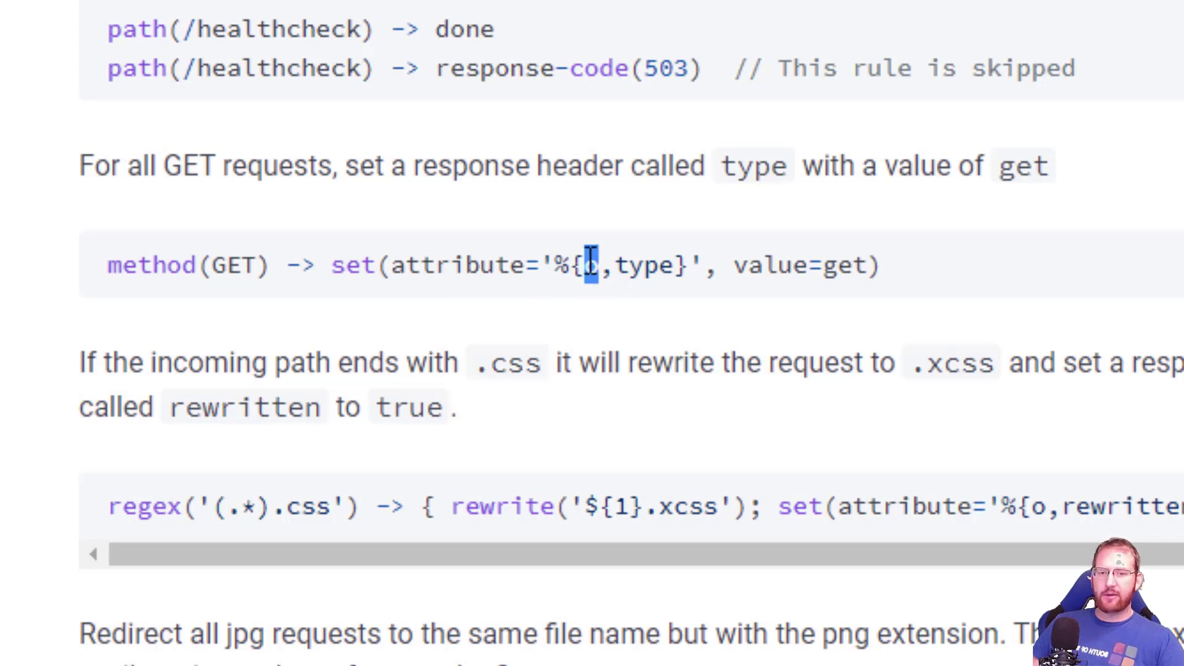
{"action": "double_click", "coordinate": [649, 266]}
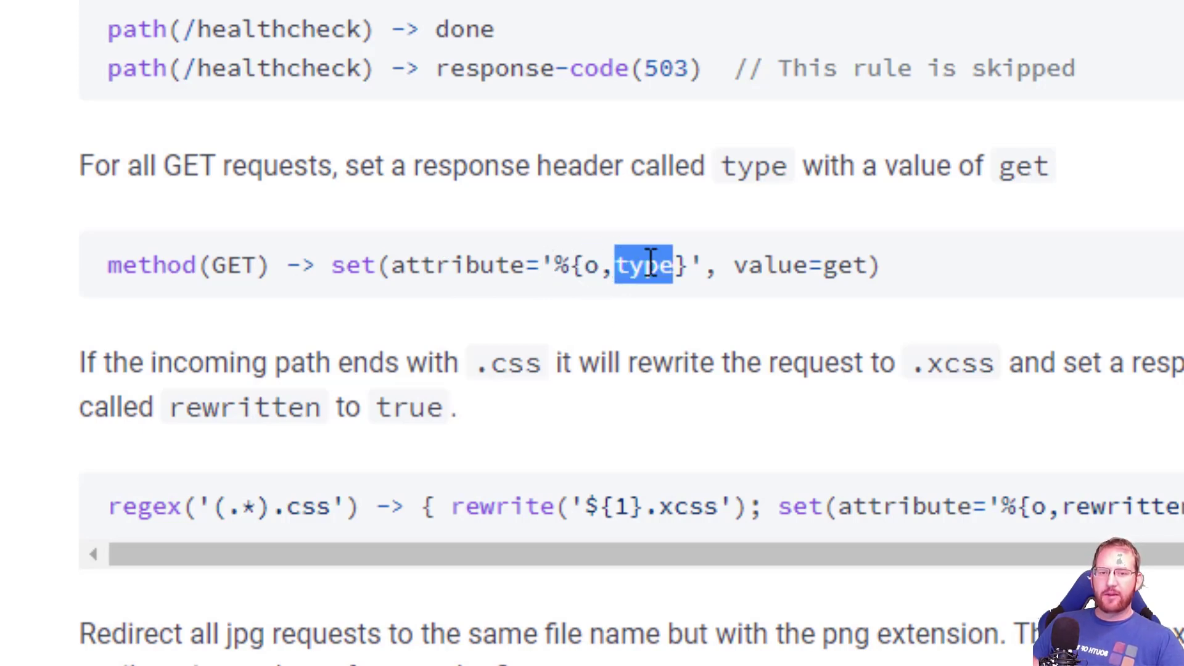
{"action": "double_click", "coordinate": [848, 270]}
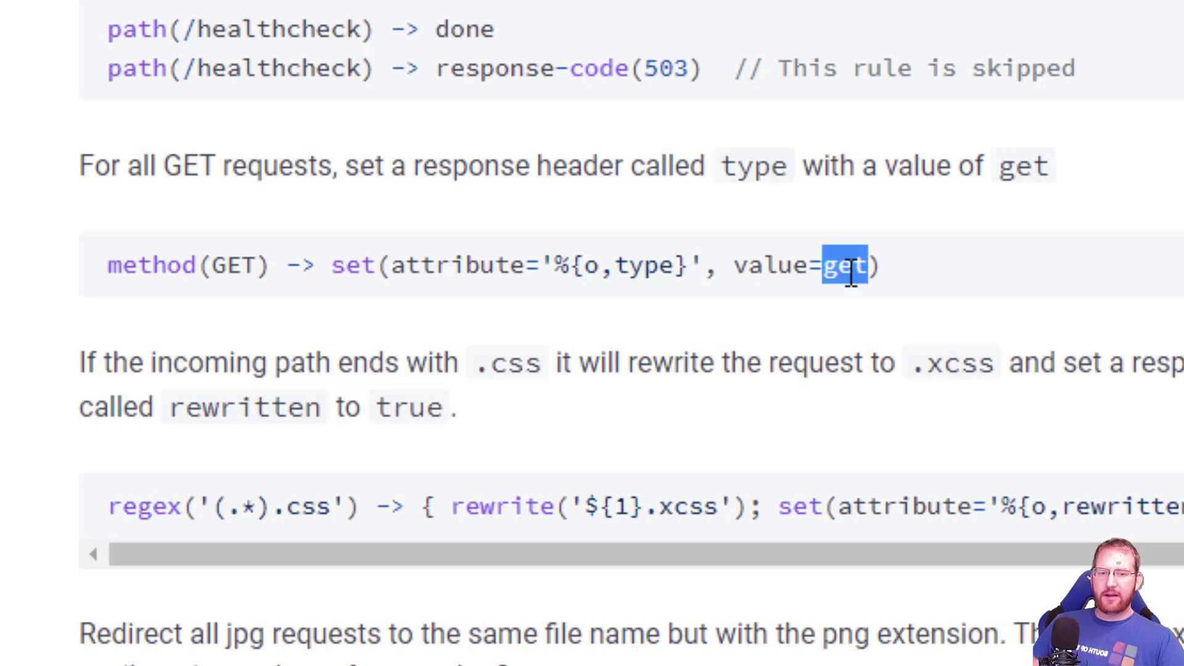
{"action": "left_click", "coordinate": [228, 260]}
{"action": "left_click_drag", "start_coordinate": [894, 275], "coordinate": [346, 243]}
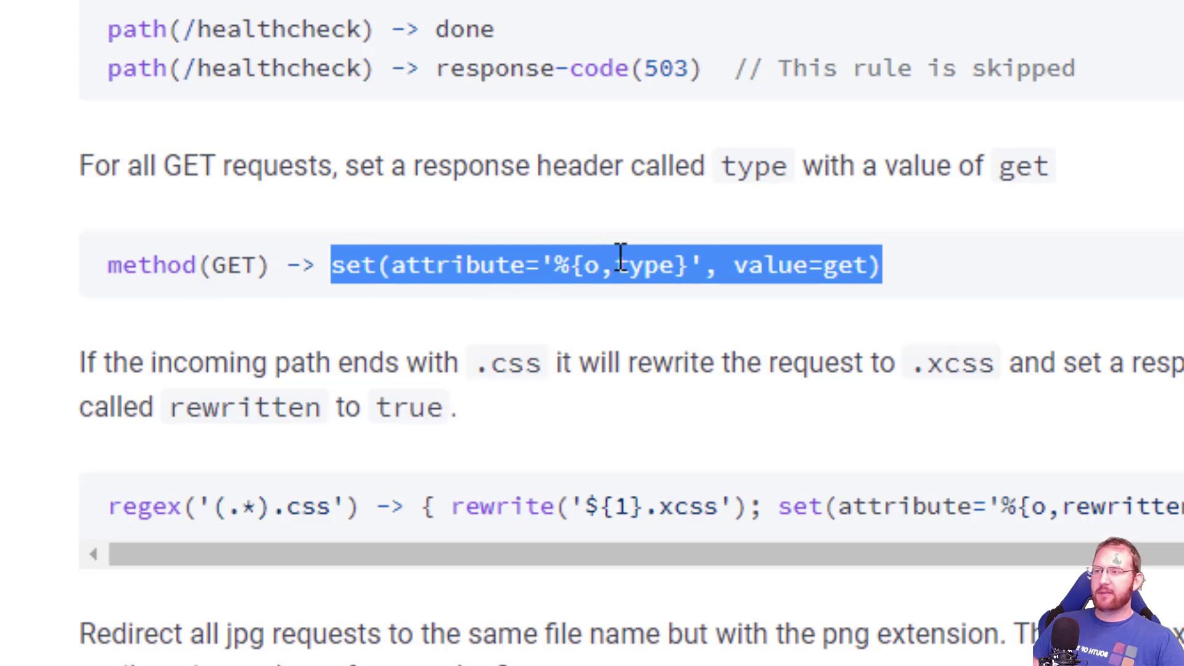
- Examine the .css rewrite example's regex predicate, its capture group and the ${1} reference in the rewrite handler
{"action": "scroll", "coordinate": [629, 346], "scroll_direction": "down", "scroll_amount": 3}
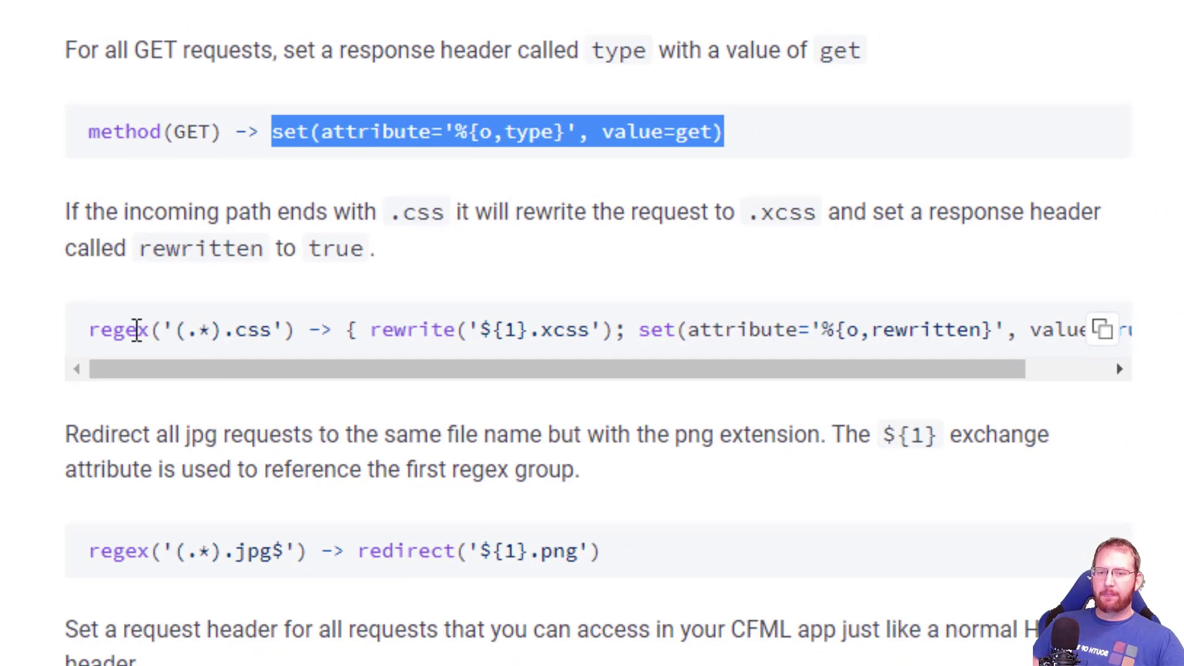
{"action": "left_click_drag", "start_coordinate": [88, 330], "coordinate": [271, 338]}
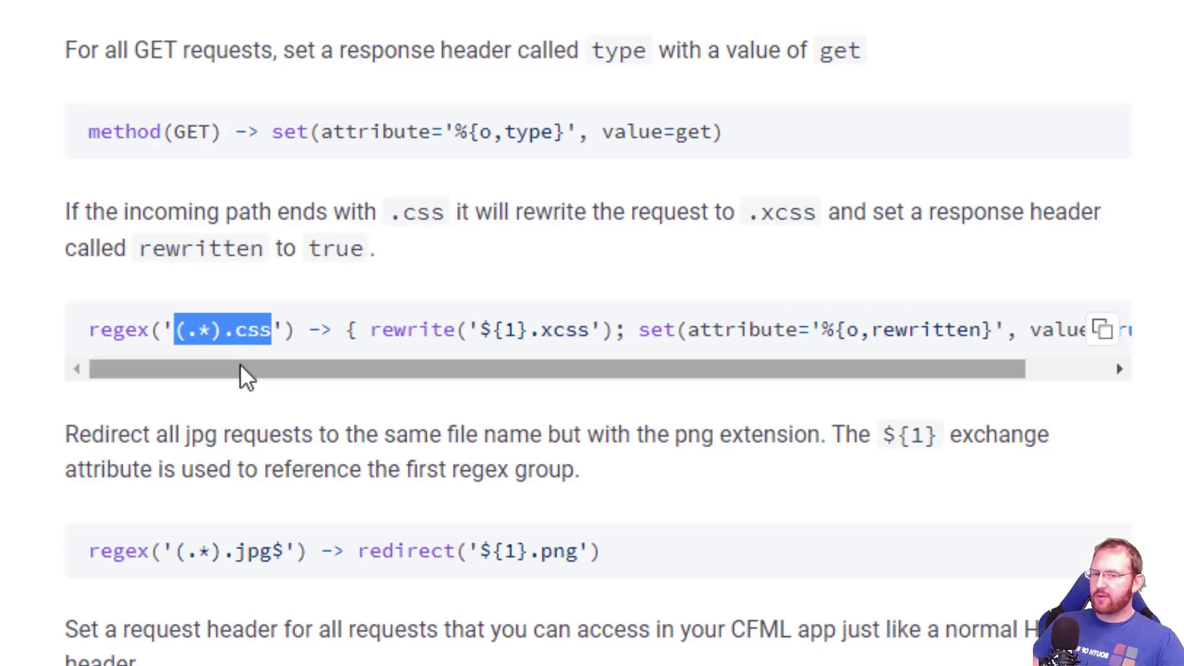
{"action": "left_click", "coordinate": [241, 329]}
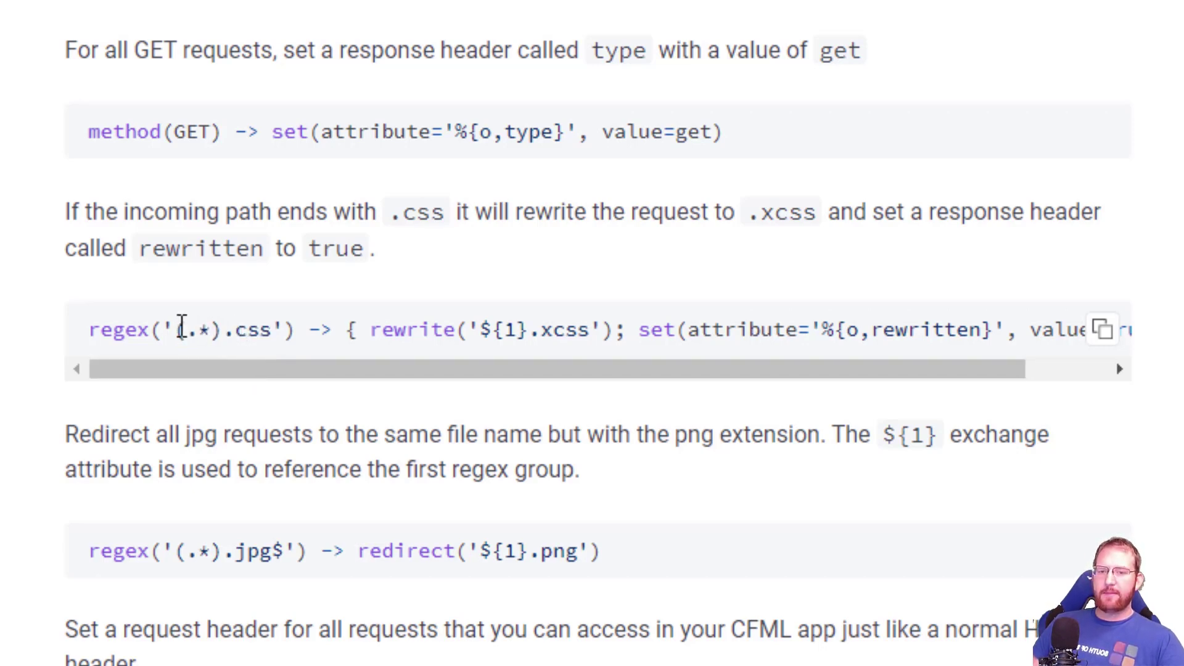
{"action": "left_click_drag", "start_coordinate": [223, 330], "coordinate": [273, 332]}
{"action": "left_click", "coordinate": [220, 330]}
{"action": "left_click_drag", "start_coordinate": [176, 329], "coordinate": [220, 330]}
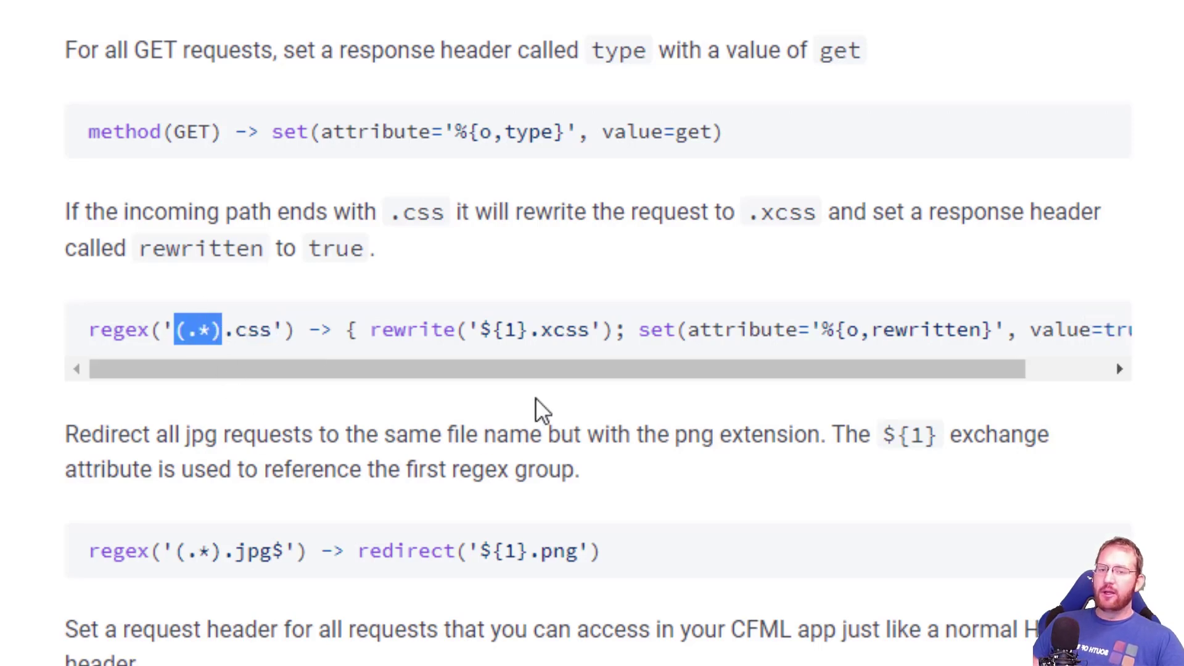
{"action": "left_click_drag", "start_coordinate": [480, 330], "coordinate": [526, 329]}
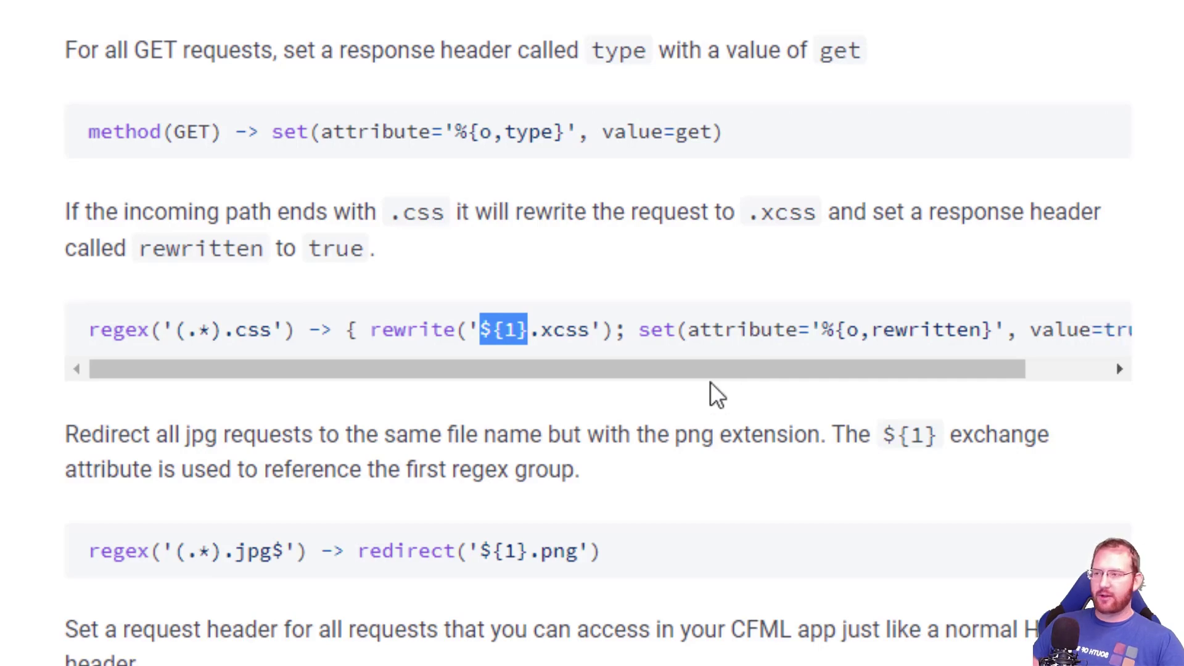
- Examine the rest of the .css rule, including the set handler for the rewritten header, and continue to the following examples
{"action": "left_click_drag", "start_coordinate": [697, 365], "coordinate": [923, 400]}
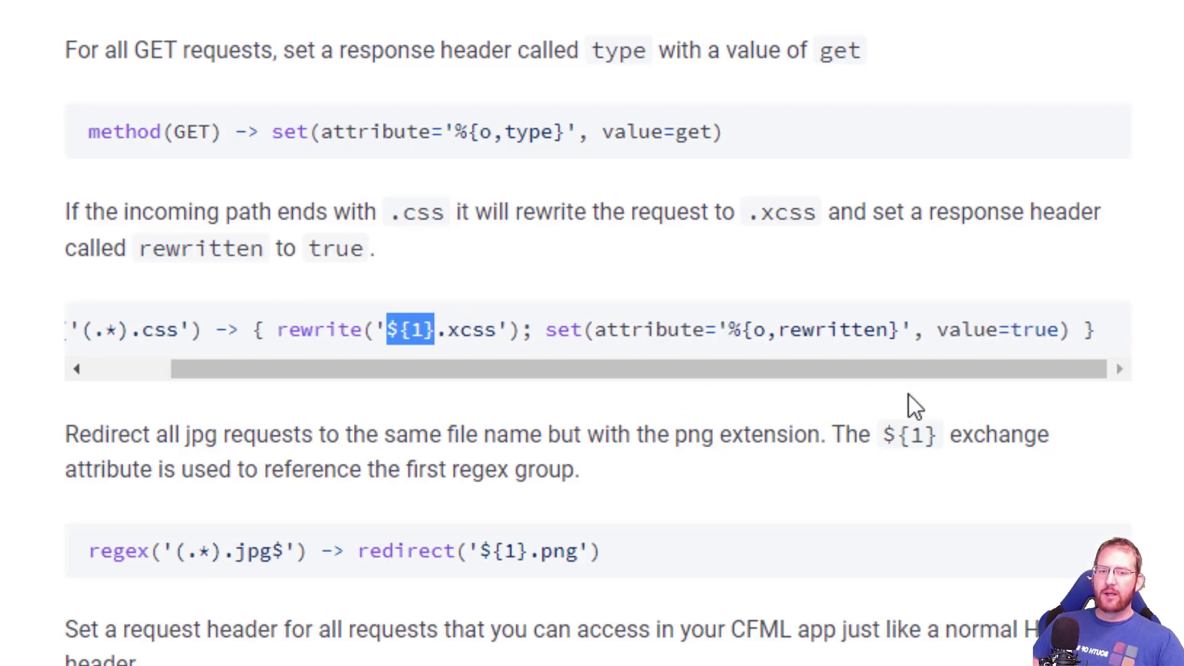
{"action": "left_click", "coordinate": [757, 331]}
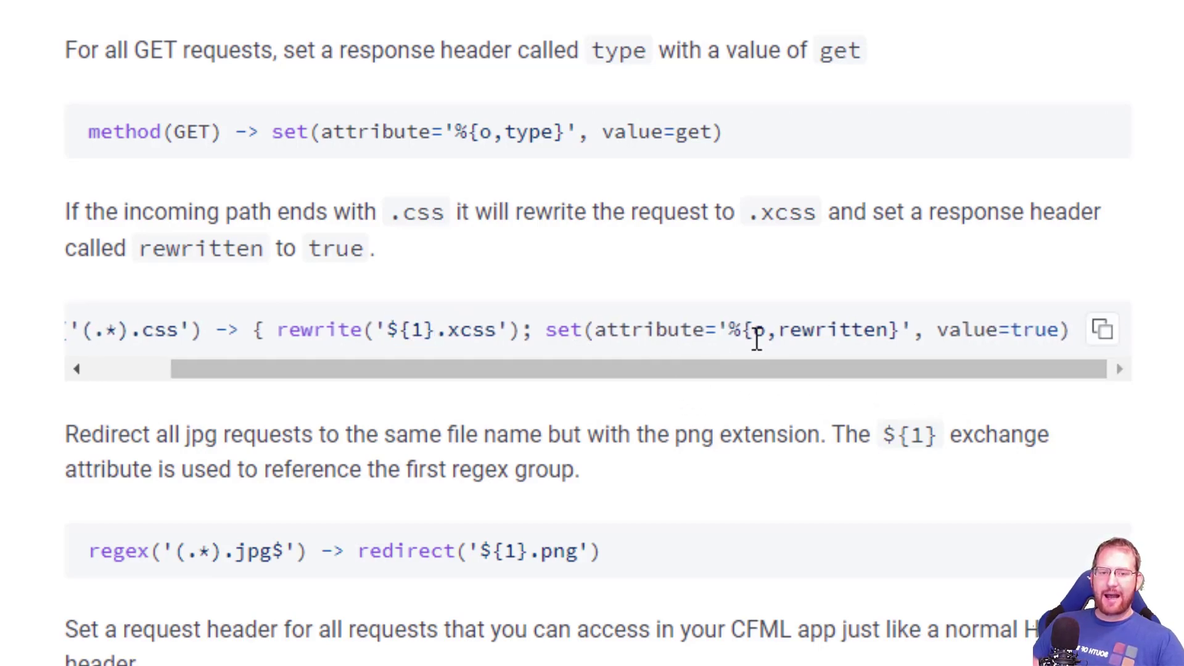
{"action": "double_click", "coordinate": [819, 331]}
{"action": "double_click", "coordinate": [1034, 331]}
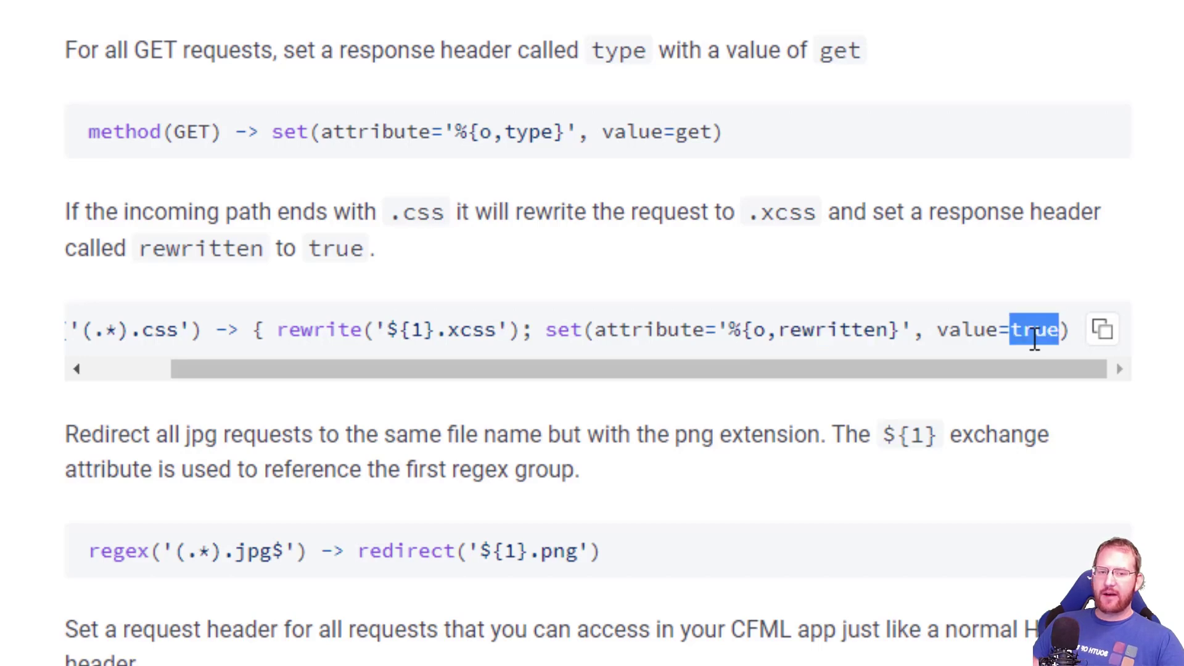
{"action": "left_click_drag", "start_coordinate": [336, 331], "coordinate": [812, 337]}
{"action": "left_click", "coordinate": [821, 337]}
{"action": "left_click_drag", "start_coordinate": [619, 376], "coordinate": [362, 405]}
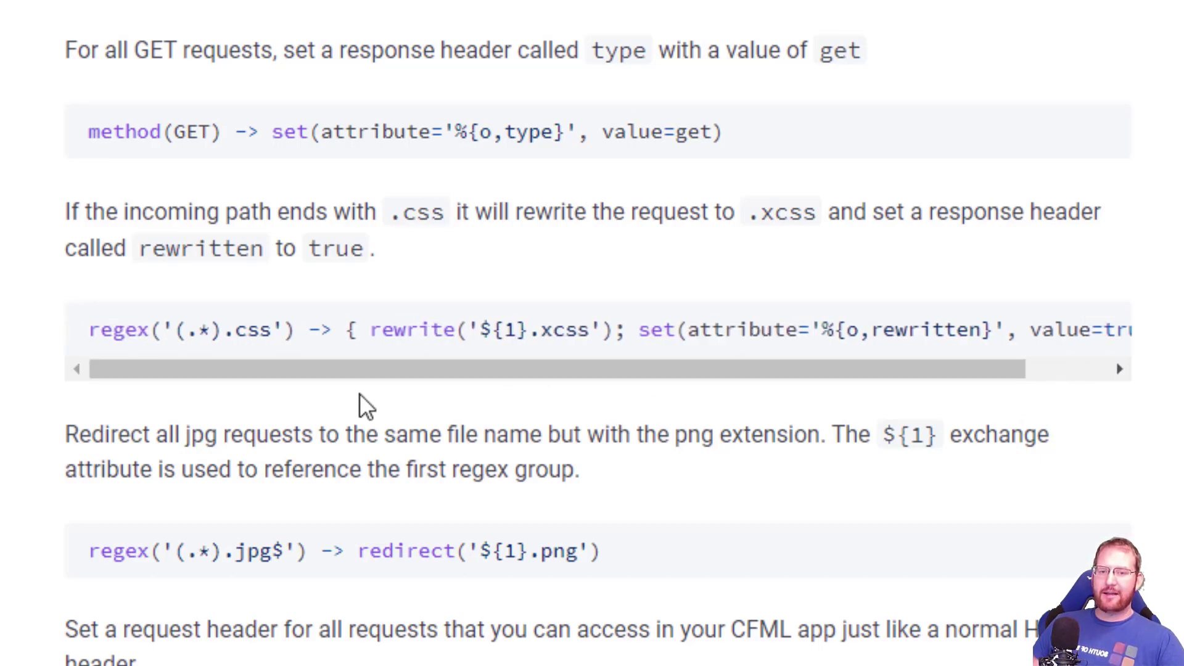
{"action": "left_click_drag", "start_coordinate": [302, 336], "coordinate": [115, 341]}
{"action": "left_click", "coordinate": [158, 344]}
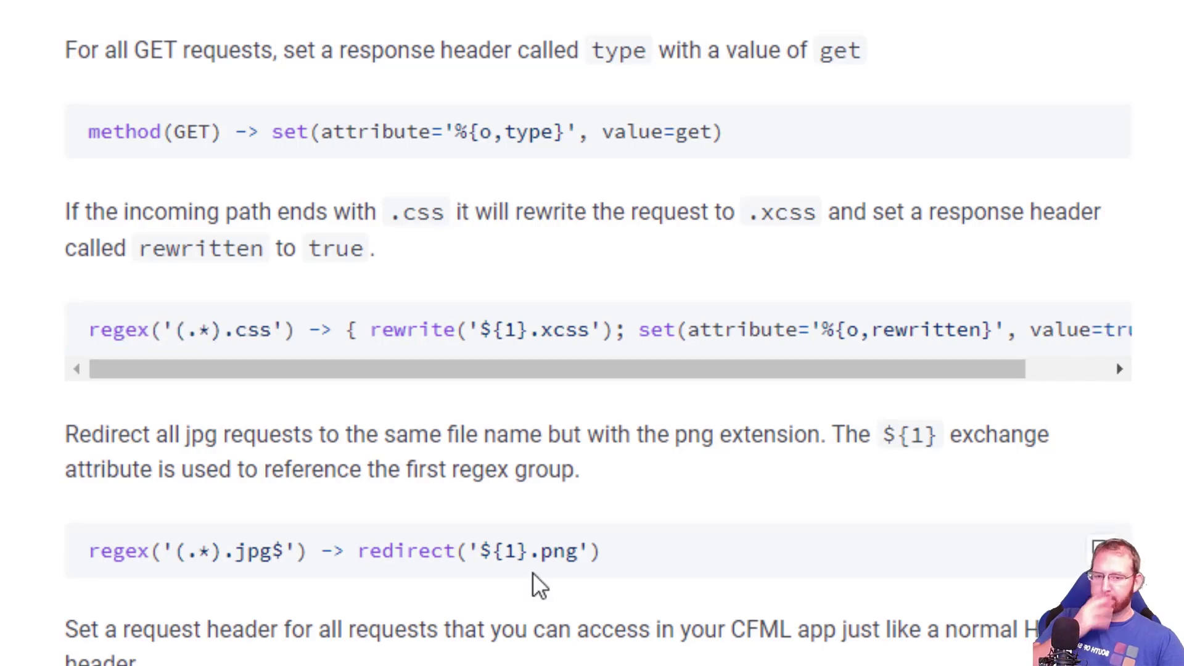
{"action": "scroll", "coordinate": [530, 570], "scroll_direction": "down", "scroll_amount": 7}
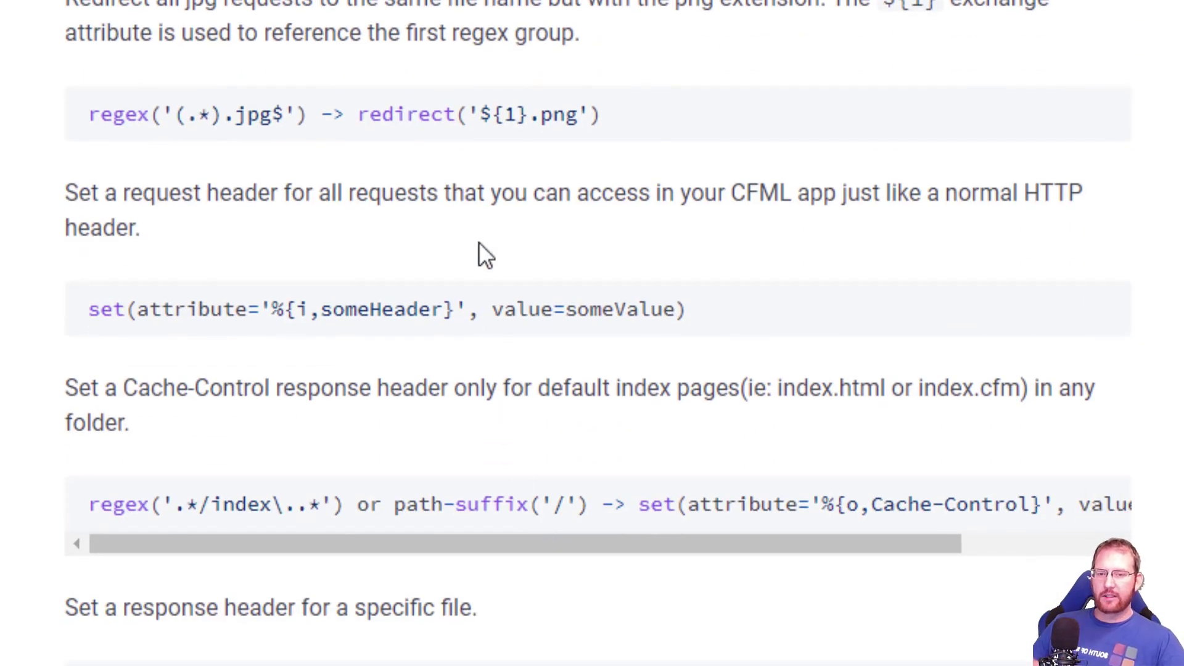
- Examine the .jpg redirect example, focusing on the regex predicate and the ${1}.png target of the redirect handler
{"action": "left_click_drag", "start_coordinate": [308, 113], "coordinate": [100, 115]}
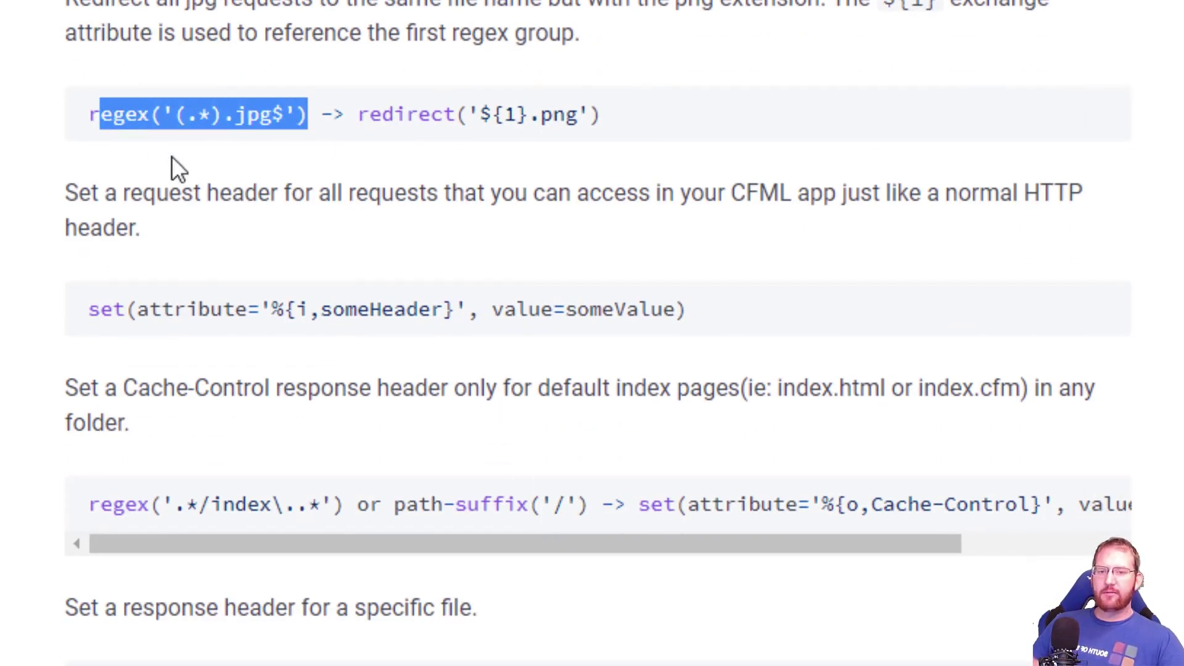
{"action": "left_click", "coordinate": [274, 110]}
{"action": "left_click_drag", "start_coordinate": [481, 115], "coordinate": [584, 115]}
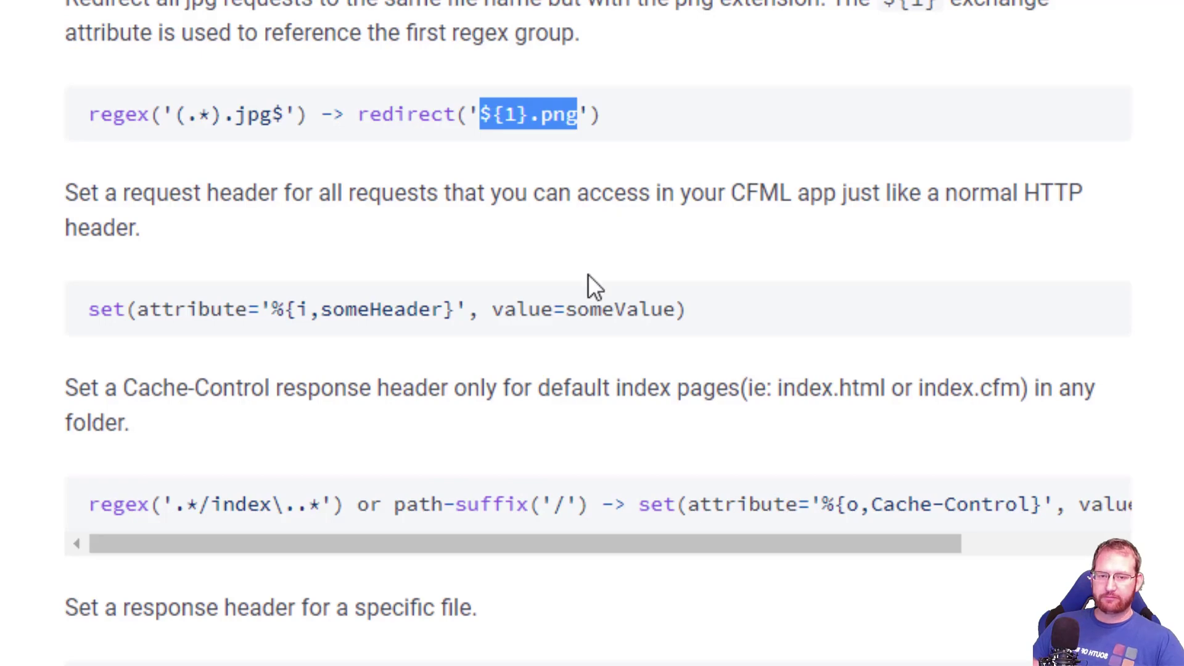
- Examine the specific-file response header example, covering the /freshcontent.html path, the Cache-Control attribute and the no-cache value
{"action": "scroll", "coordinate": [586, 275], "scroll_direction": "down", "scroll_amount": 5}
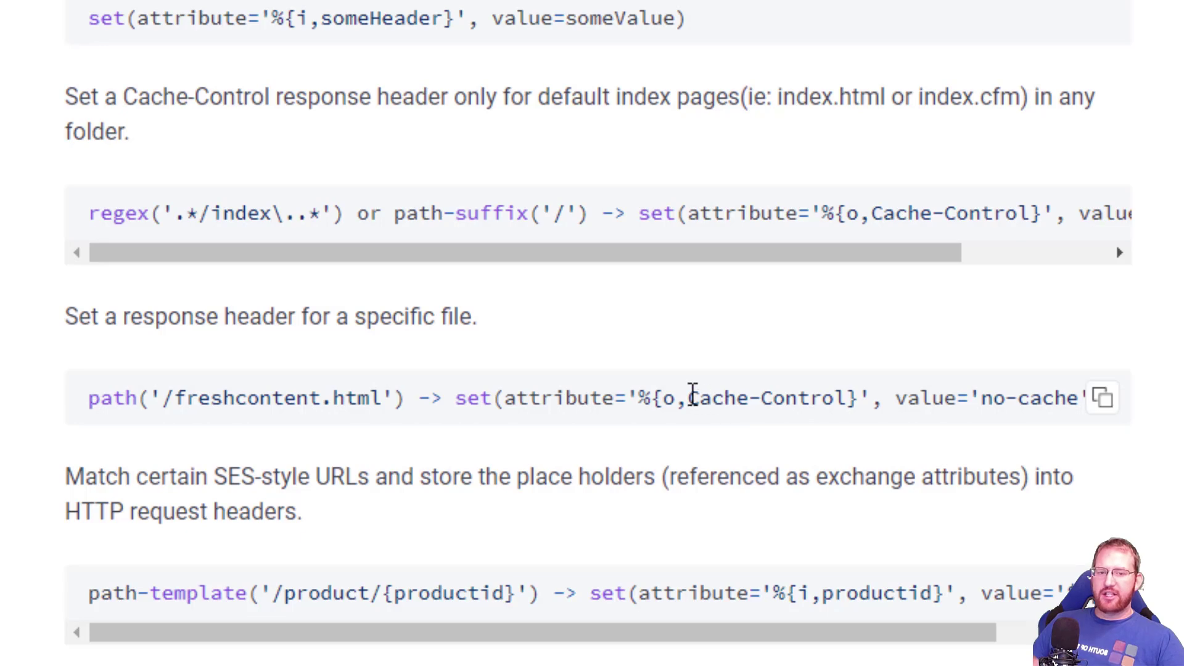
{"action": "left_click_drag", "start_coordinate": [687, 397], "coordinate": [763, 418]}
{"action": "left_click", "coordinate": [287, 398]}
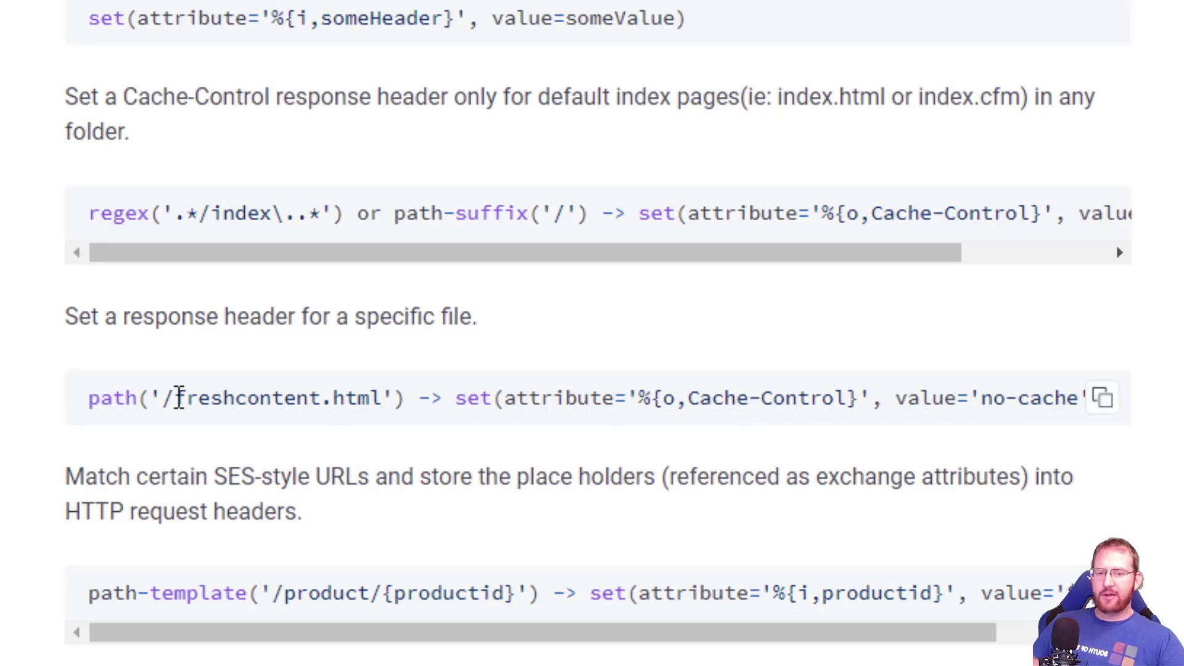
{"action": "left_click_drag", "start_coordinate": [174, 394], "coordinate": [391, 401]}
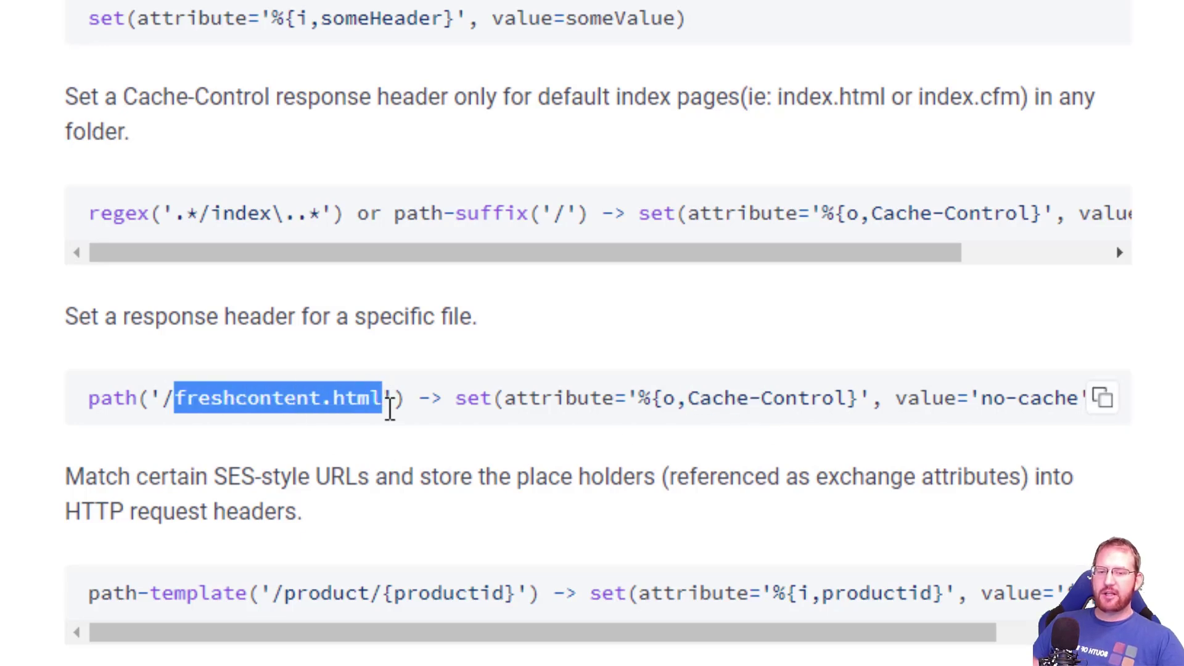
{"action": "left_click_drag", "start_coordinate": [691, 396], "coordinate": [835, 402]}
{"action": "double_click", "coordinate": [668, 398]}
{"action": "left_click_drag", "start_coordinate": [981, 394], "coordinate": [1071, 390]}
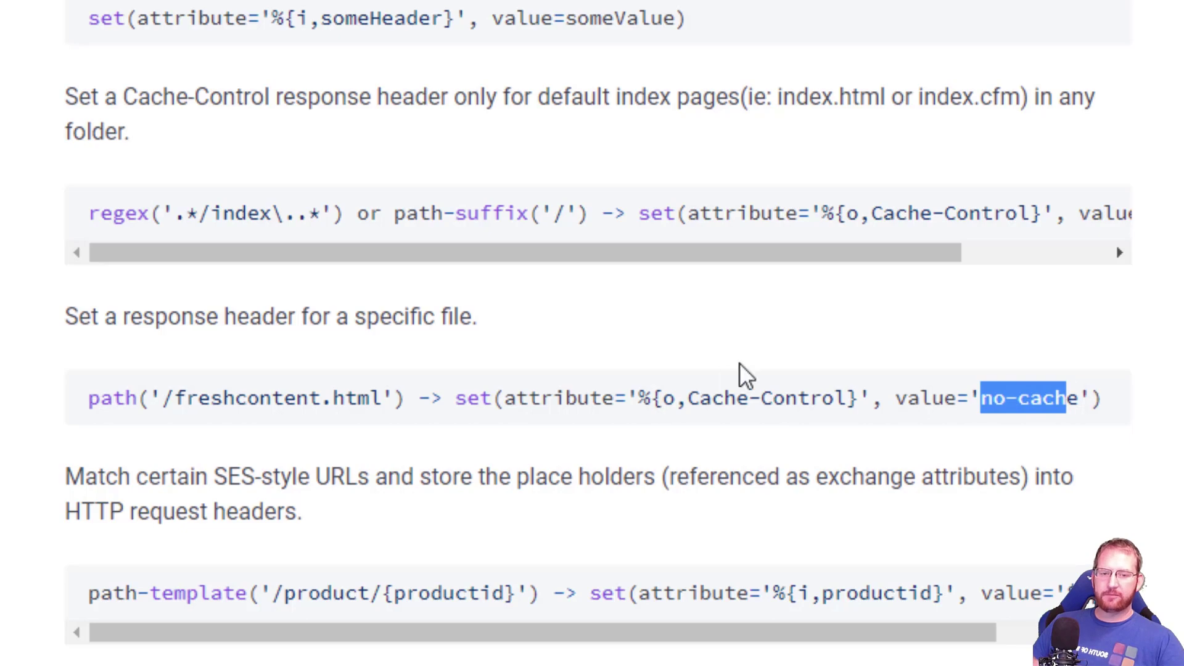
- Examine the rule blocking a URL by IP, including the /admin/ path prefix, the REMOTE_IP comparison and the set-error(404) handler
{"action": "scroll", "coordinate": [746, 336], "scroll_direction": "down", "scroll_amount": 6}
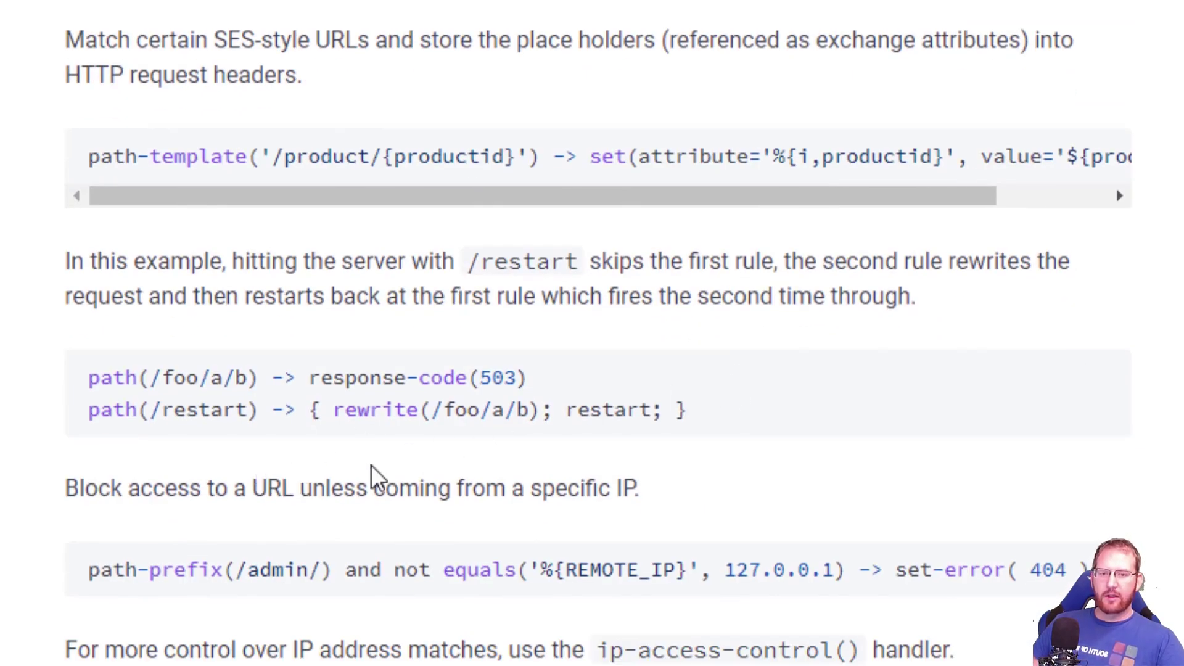
{"action": "scroll", "coordinate": [371, 481], "scroll_direction": "down", "scroll_amount": 4}
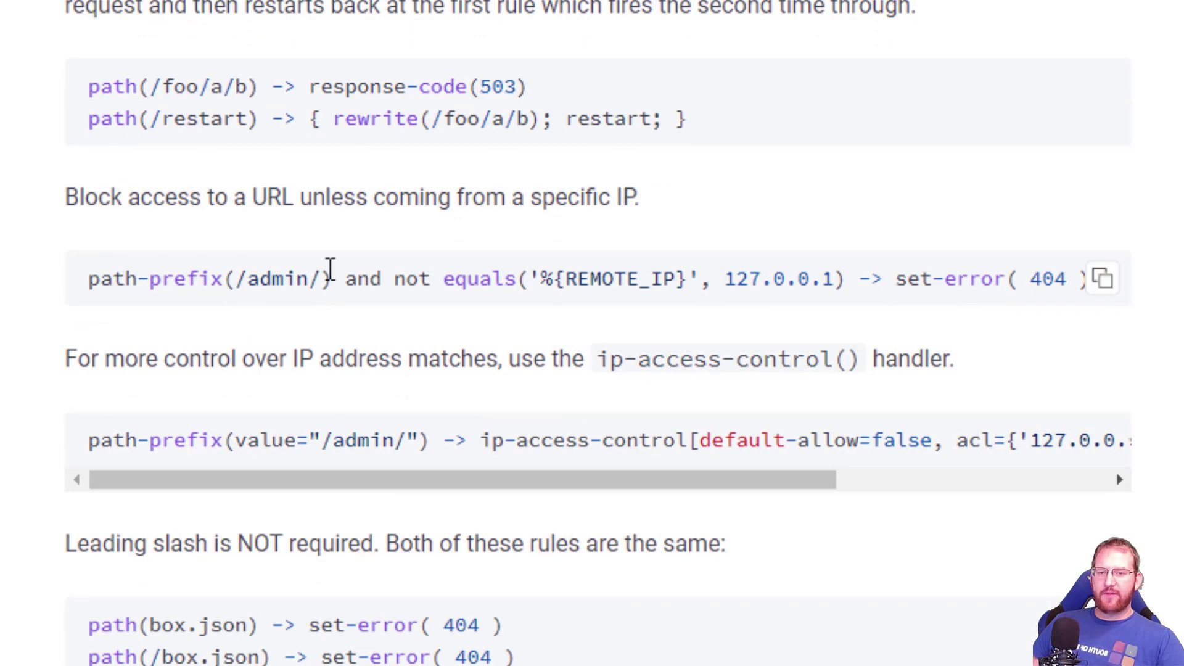
{"action": "left_click_drag", "start_coordinate": [238, 278], "coordinate": [320, 281]}
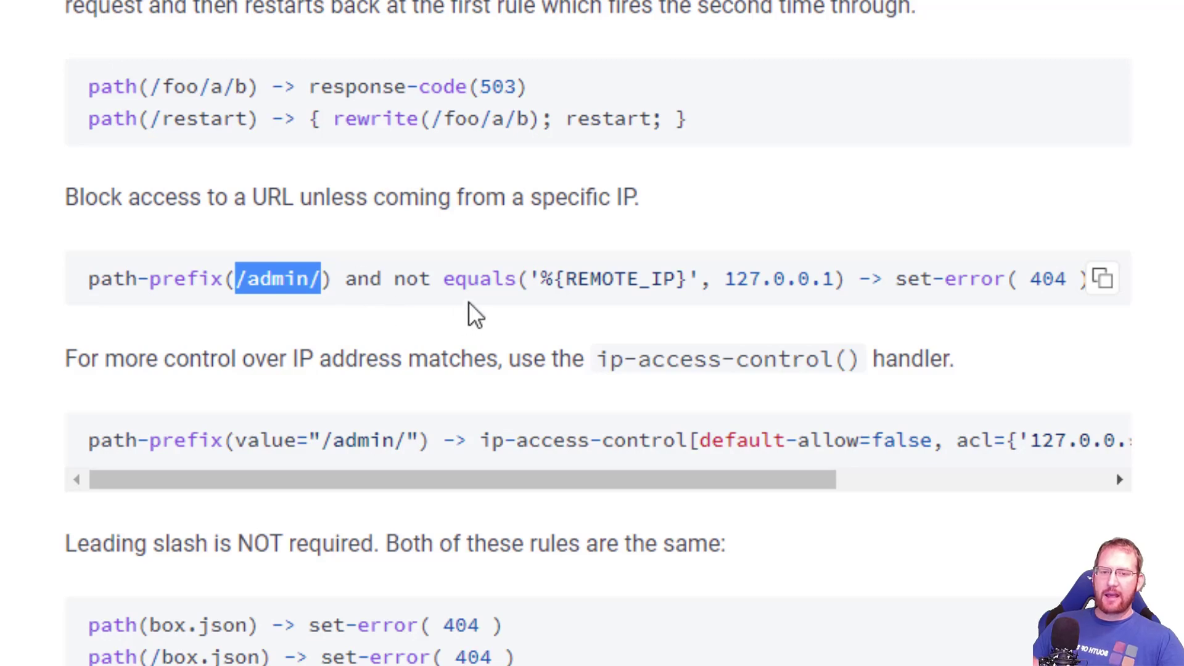
{"action": "left_click_drag", "start_coordinate": [853, 277], "coordinate": [98, 285]}
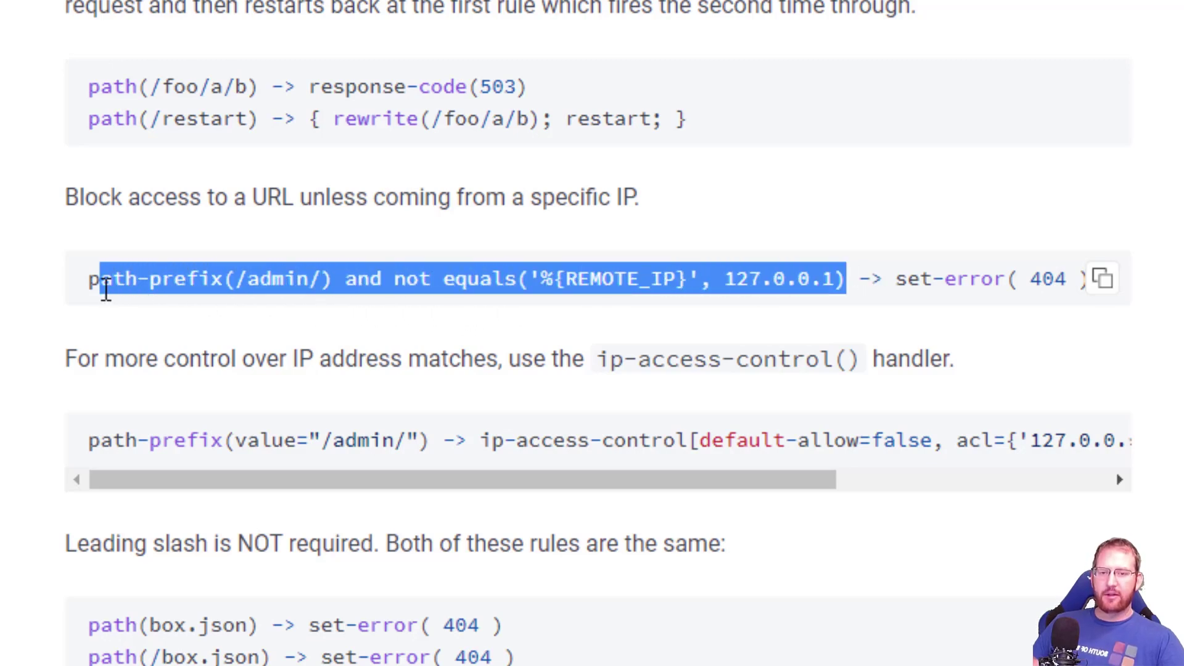
{"action": "left_click", "coordinate": [138, 285]}
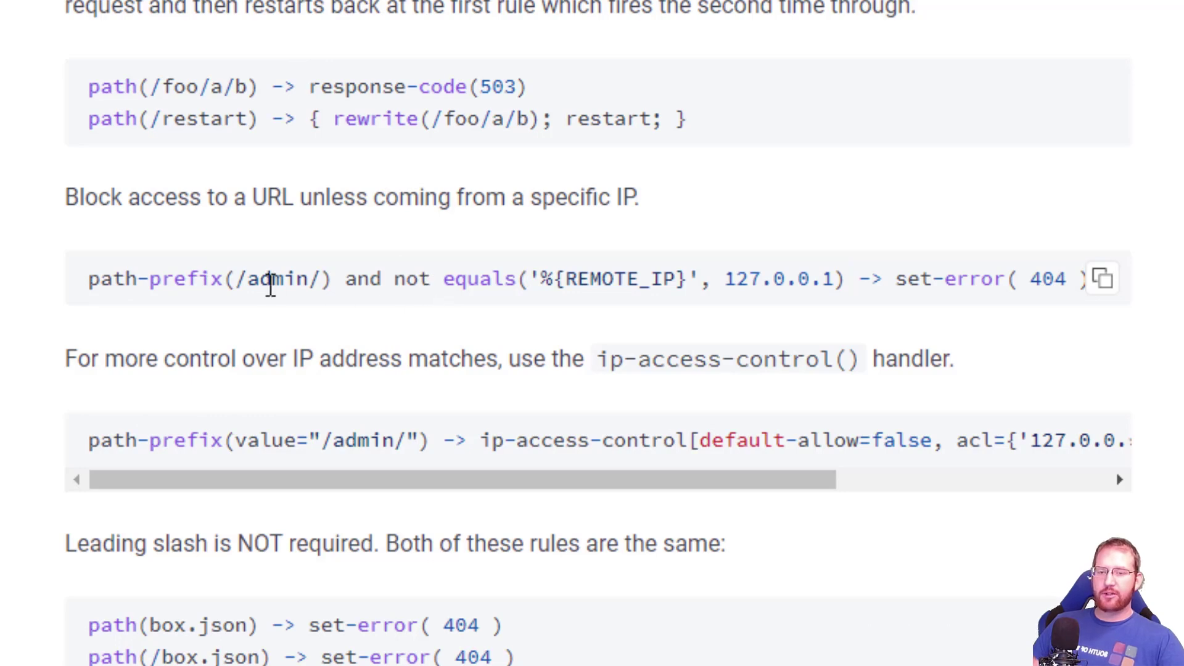
{"action": "left_click_drag", "start_coordinate": [138, 280], "coordinate": [308, 282]}
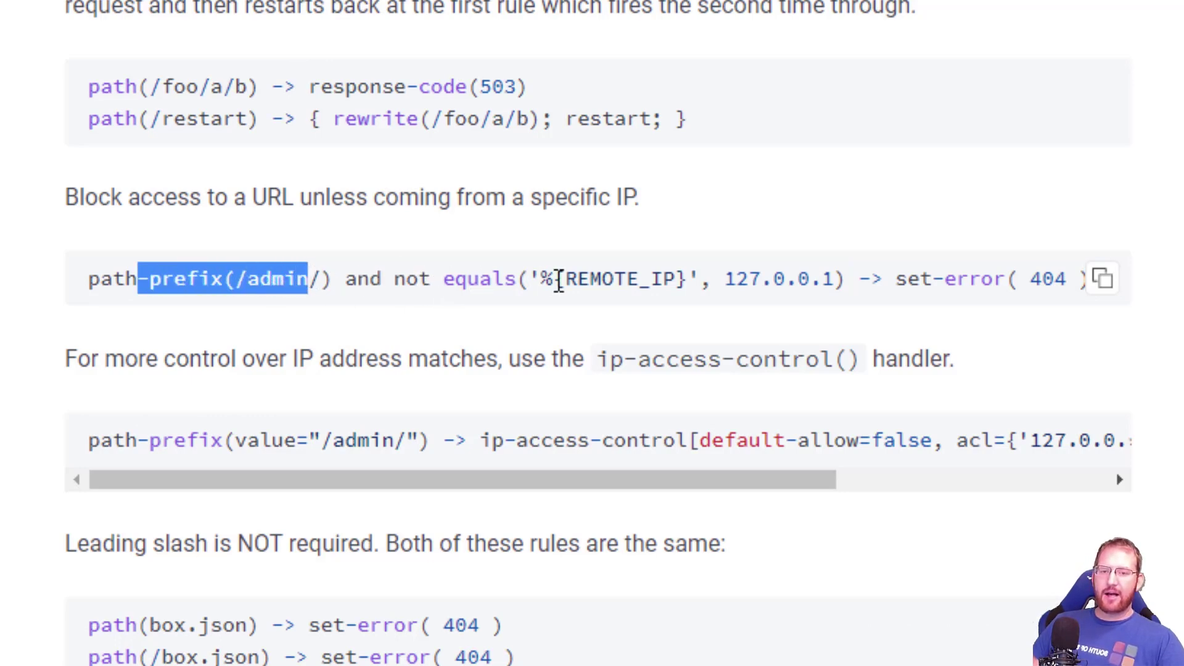
{"action": "left_click_drag", "start_coordinate": [555, 278], "coordinate": [627, 289]}
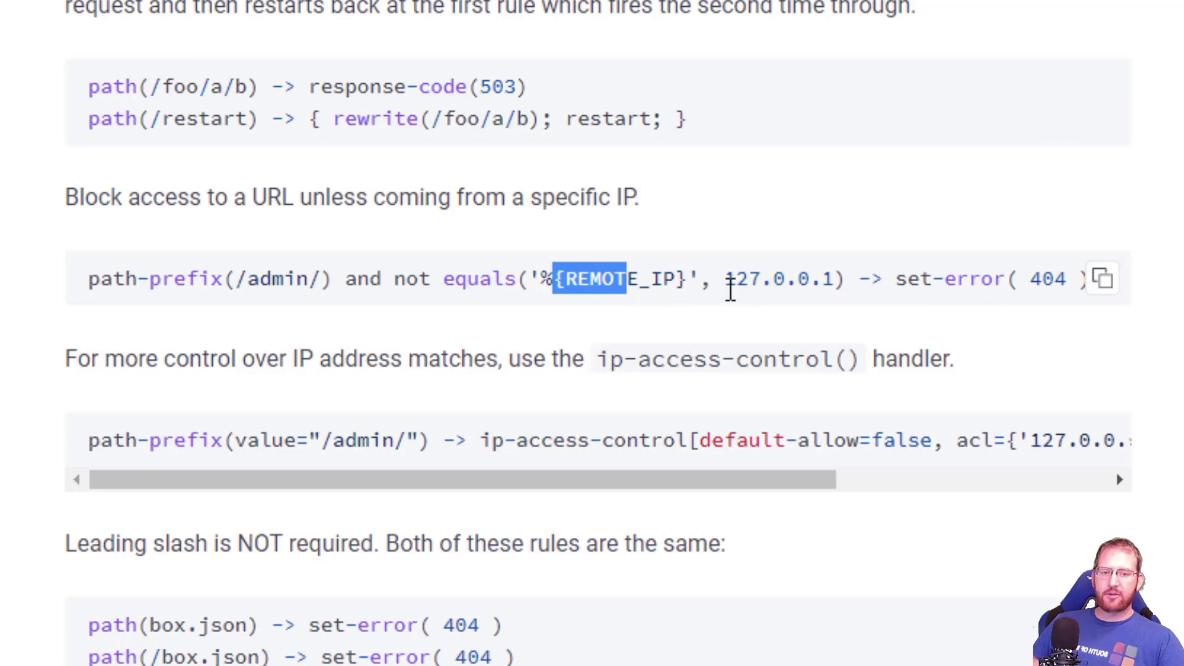
{"action": "left_click_drag", "start_coordinate": [898, 277], "coordinate": [1095, 267]}
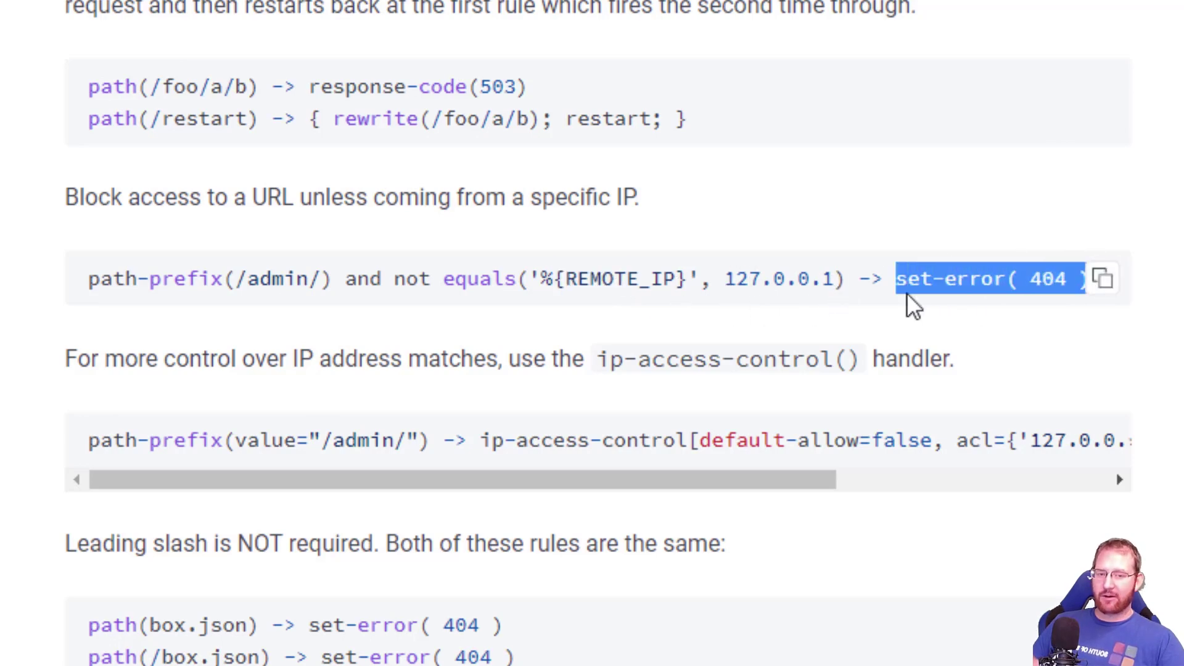
- Review how the /admin/ rule joins its path-prefix and negated REMOTE_IP predicates with "and not" ahead of the set-error handler
{"action": "left_click", "coordinate": [864, 287]}
{"action": "left_click_drag", "start_coordinate": [237, 278], "coordinate": [297, 277]}
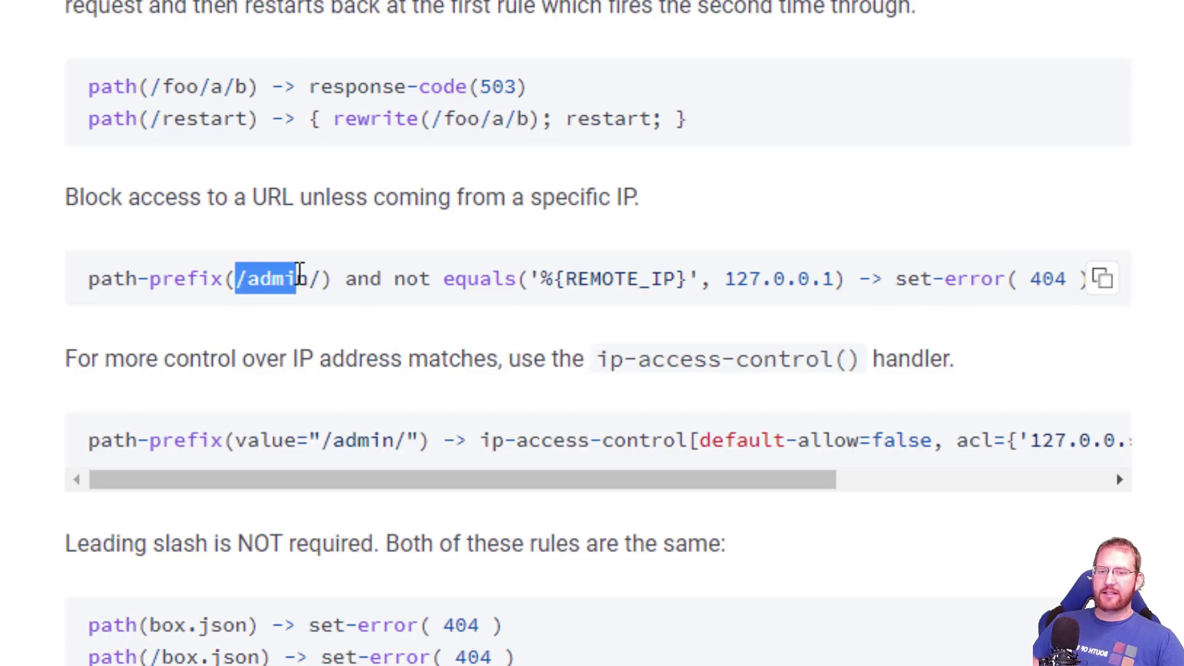
{"action": "left_click_drag", "start_coordinate": [560, 279], "coordinate": [678, 278]}
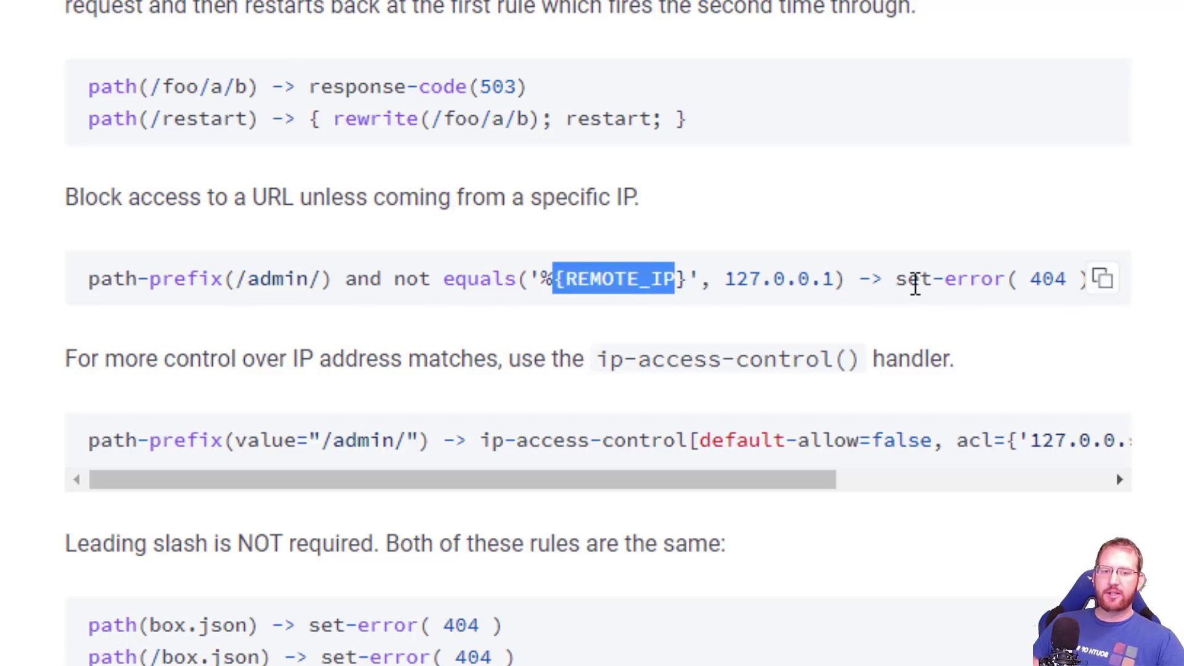
{"action": "left_click_drag", "start_coordinate": [902, 275], "coordinate": [1084, 285]}
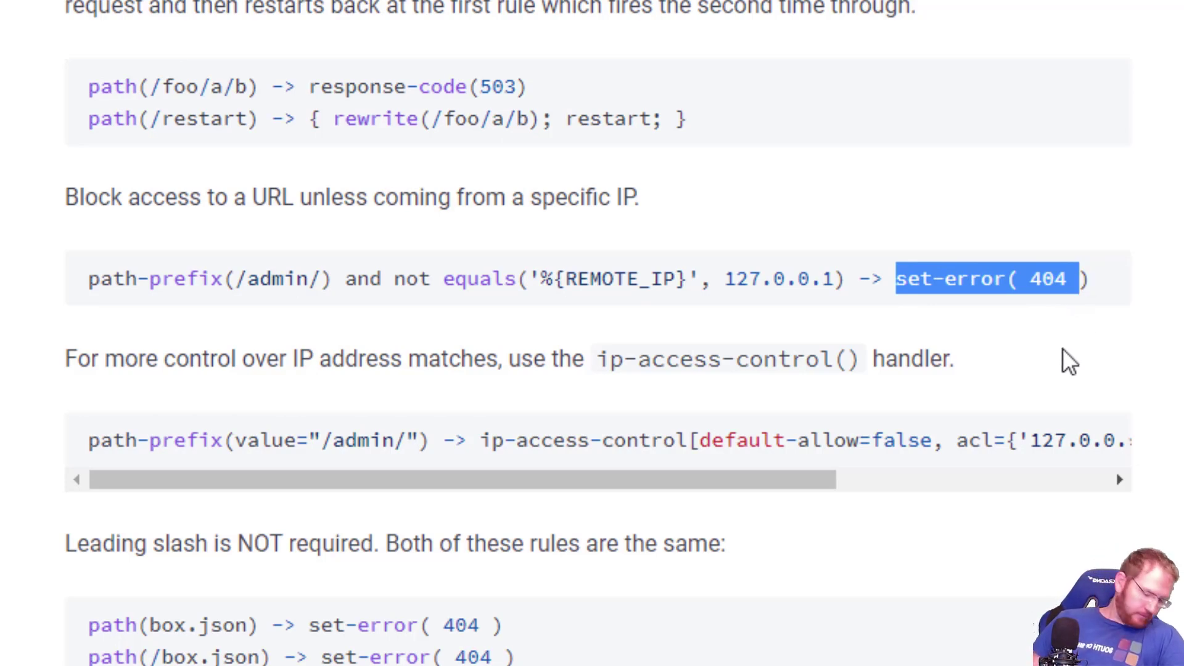
{"action": "left_click", "coordinate": [593, 283]}
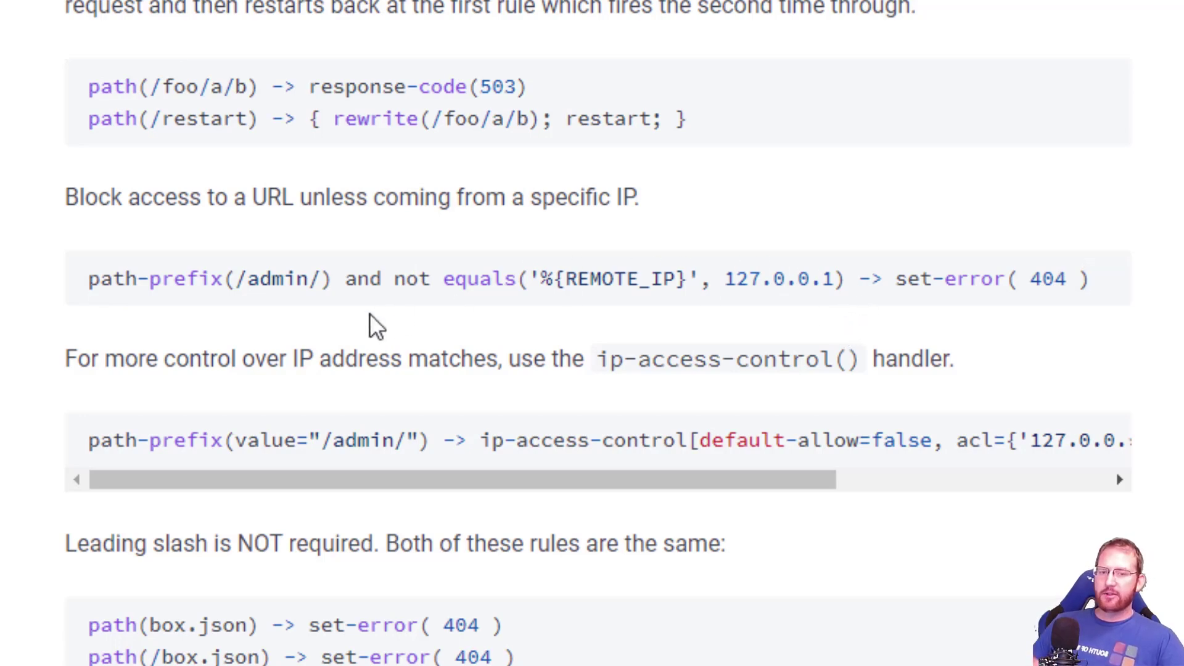
{"action": "left_click_drag", "start_coordinate": [107, 279], "coordinate": [421, 276]}
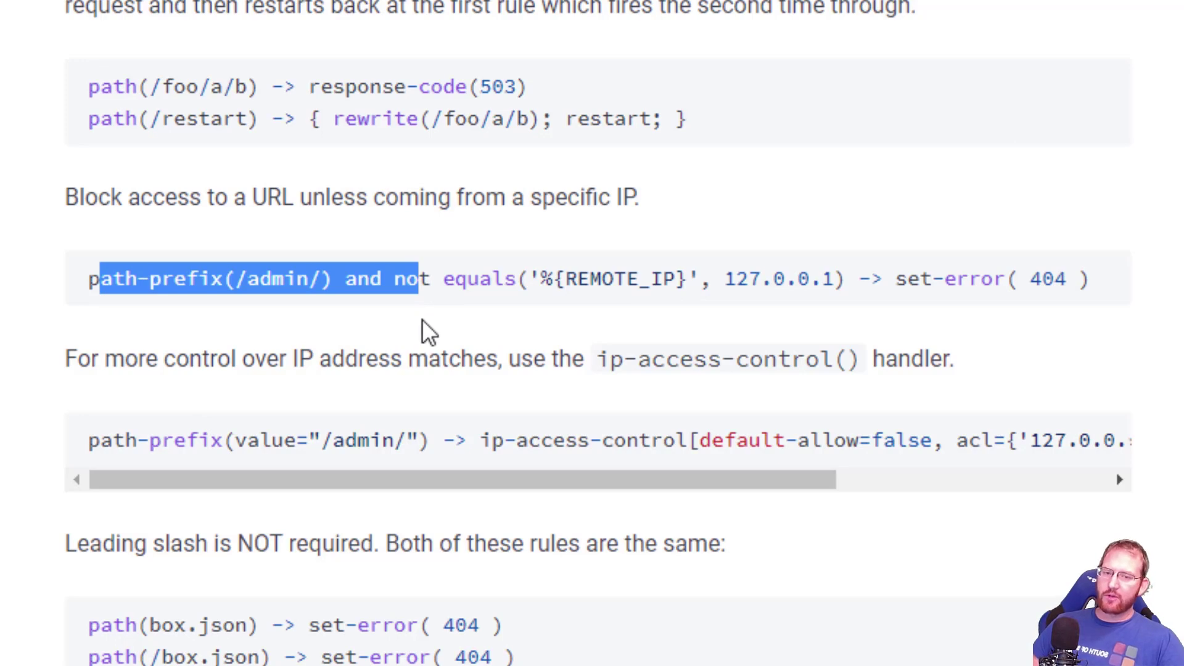
- Examine the ip-access-control handler example, focusing on default-allow=false and the acl entry allowing 127.0.0.*
{"action": "scroll", "coordinate": [436, 352], "scroll_direction": "down", "scroll_amount": 2}
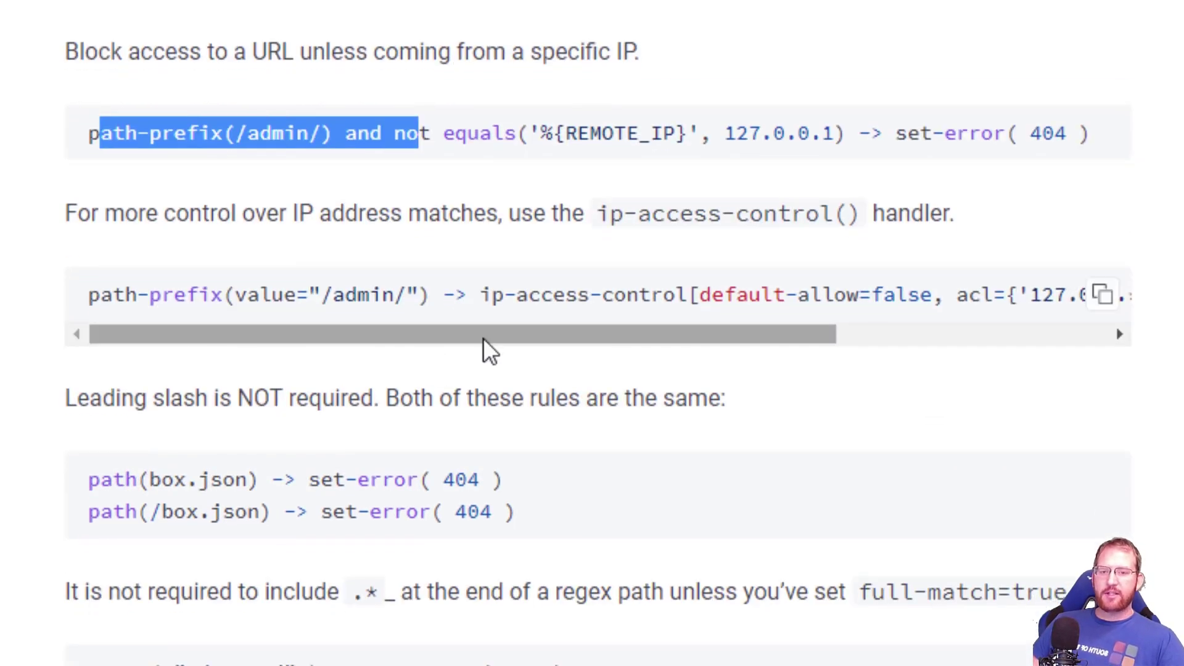
{"action": "left_click", "coordinate": [454, 209]}
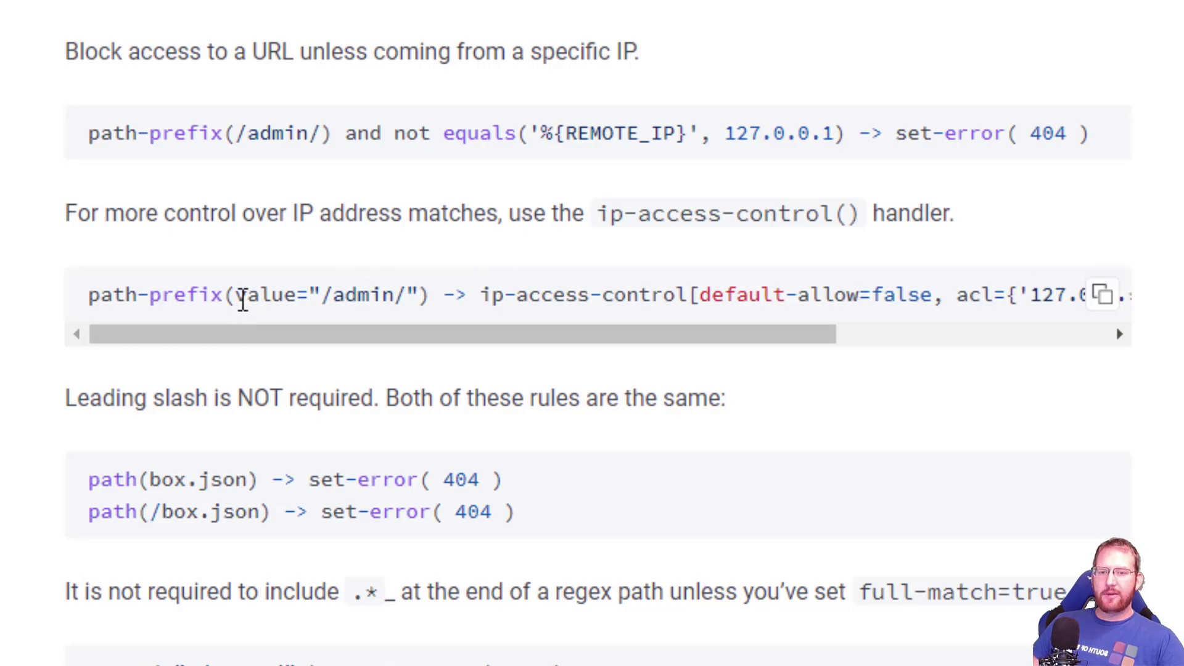
{"action": "left_click_drag", "start_coordinate": [327, 284], "coordinate": [639, 297]}
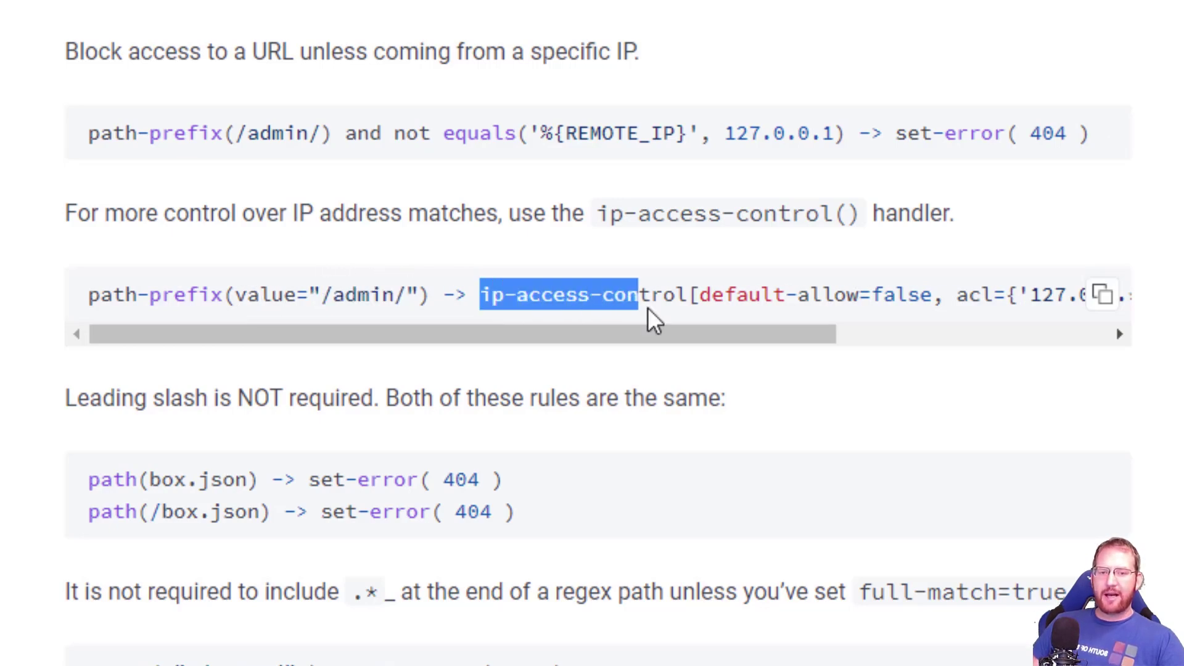
{"action": "left_click_drag", "start_coordinate": [609, 335], "coordinate": [857, 366]}
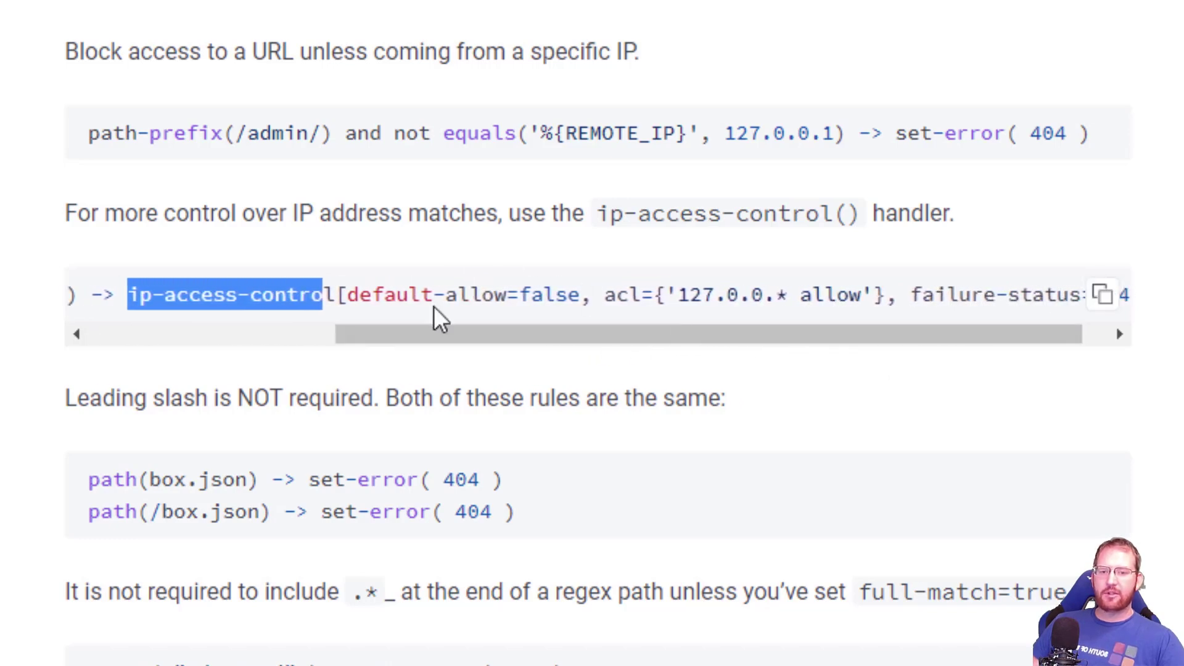
{"action": "left_click_drag", "start_coordinate": [521, 296], "coordinate": [565, 319]}
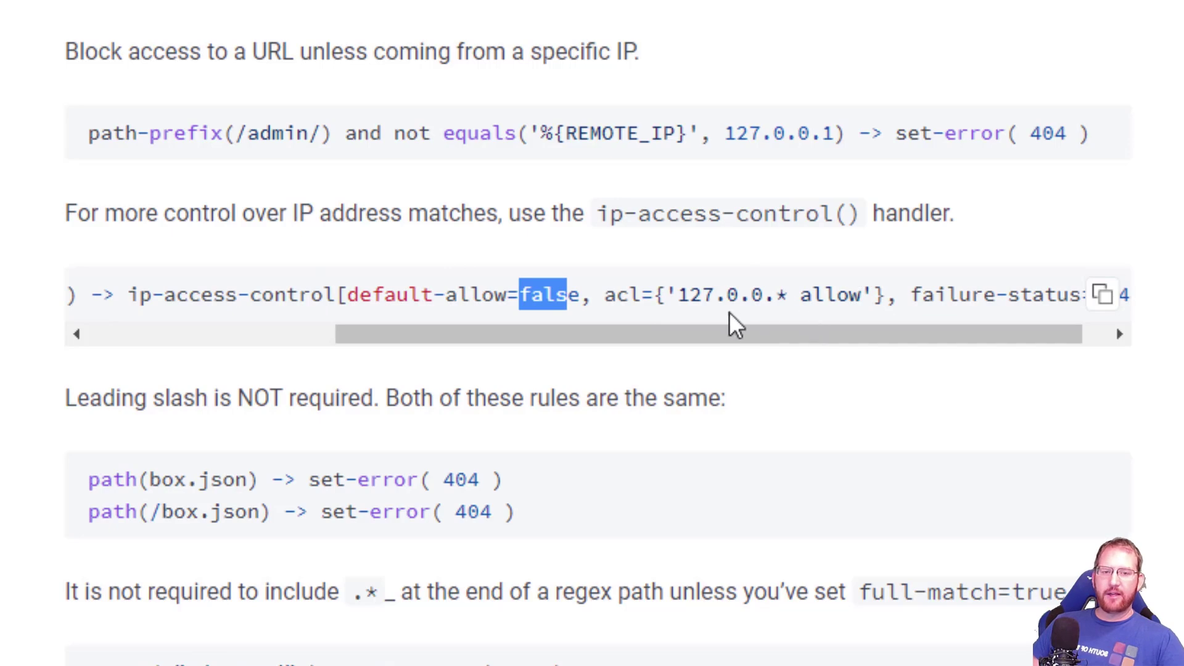
{"action": "left_click_drag", "start_coordinate": [672, 295], "coordinate": [781, 295]}
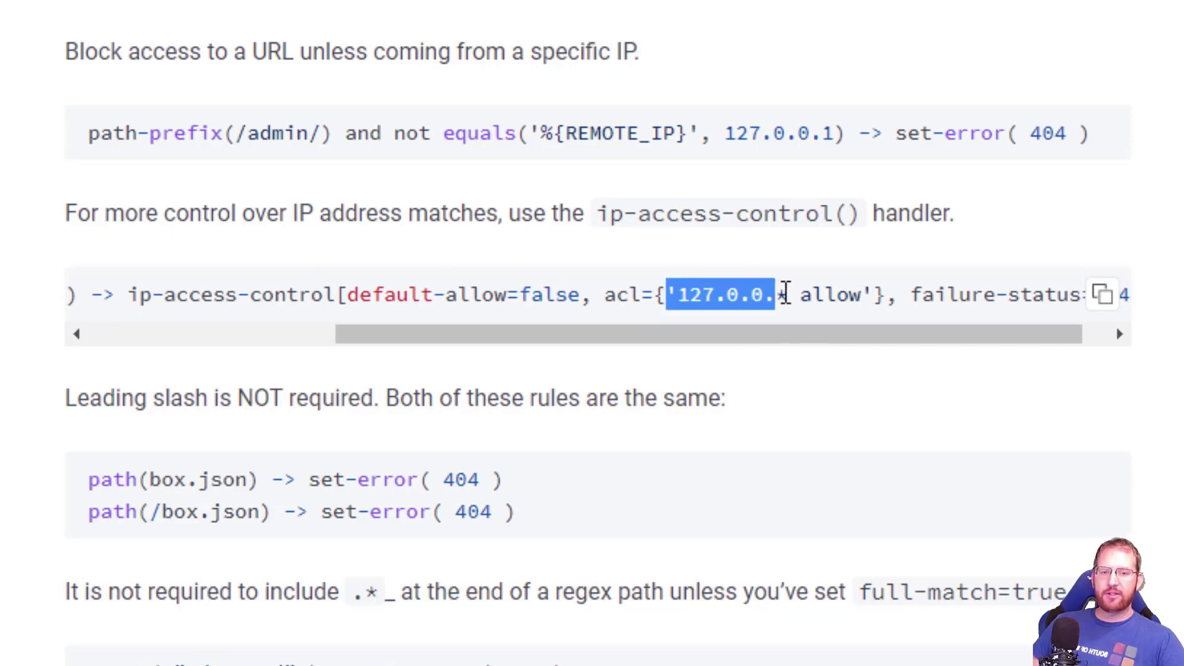
{"action": "double_click", "coordinate": [780, 294]}
{"action": "double_click", "coordinate": [826, 293]}
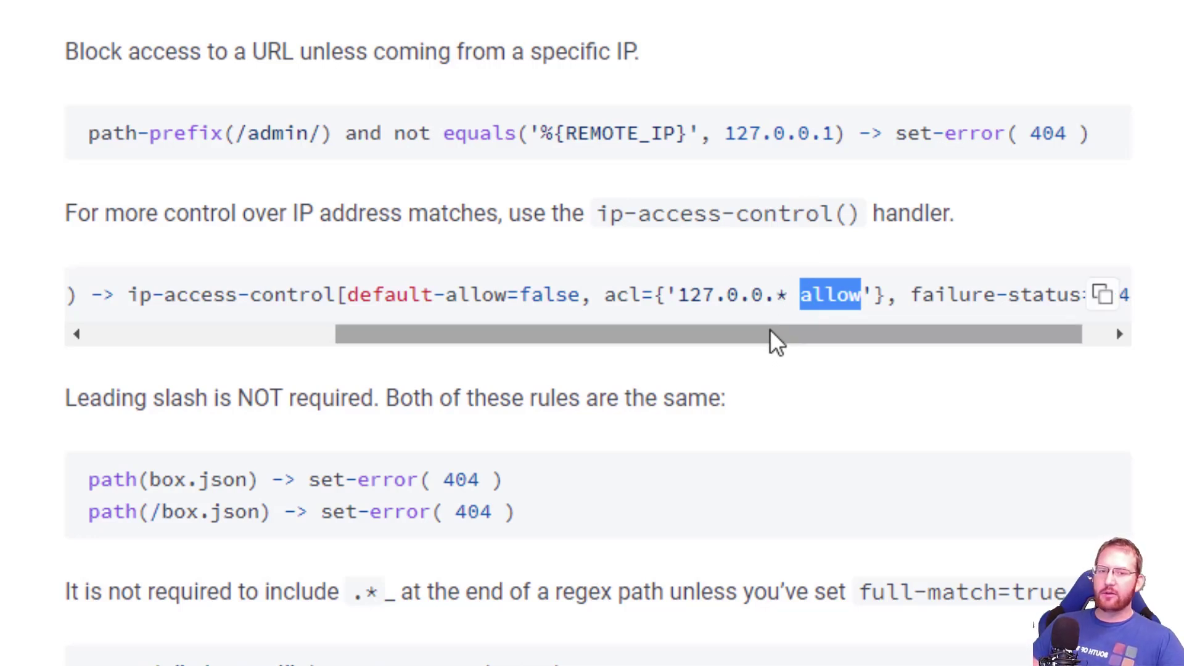
- Examine the failure-status parameter at the end of the ip-access-control example
{"action": "left_click_drag", "start_coordinate": [774, 341], "coordinate": [931, 344]}
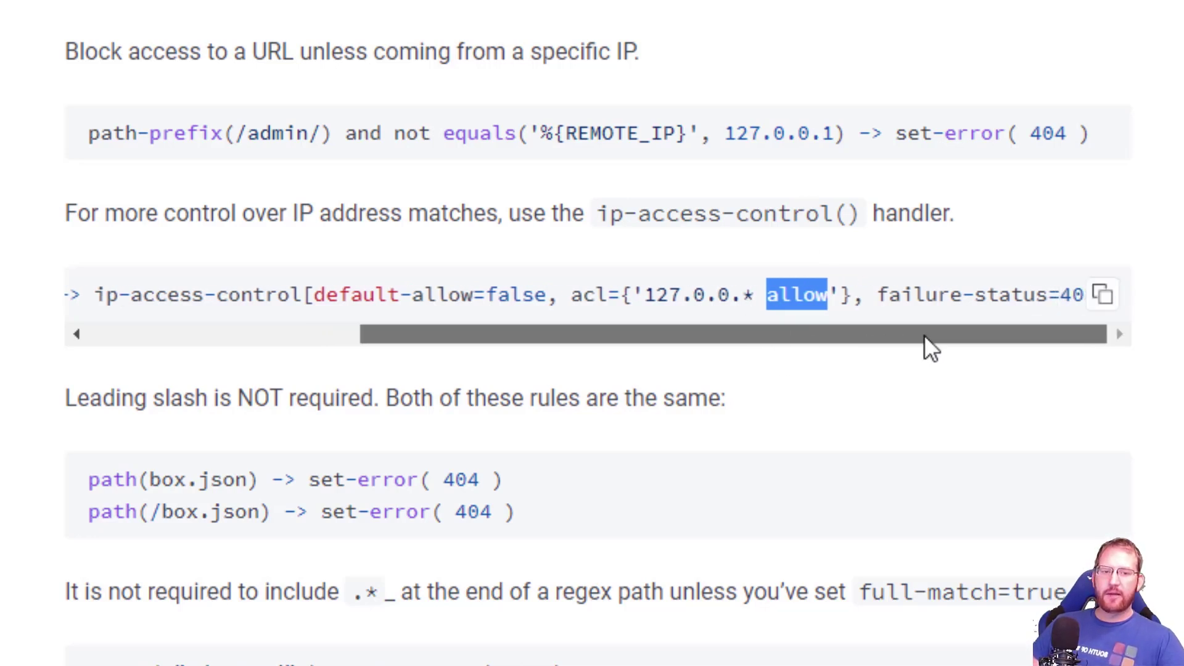
{"action": "left_click", "coordinate": [1045, 289]}
{"action": "double_click", "coordinate": [1061, 294]}
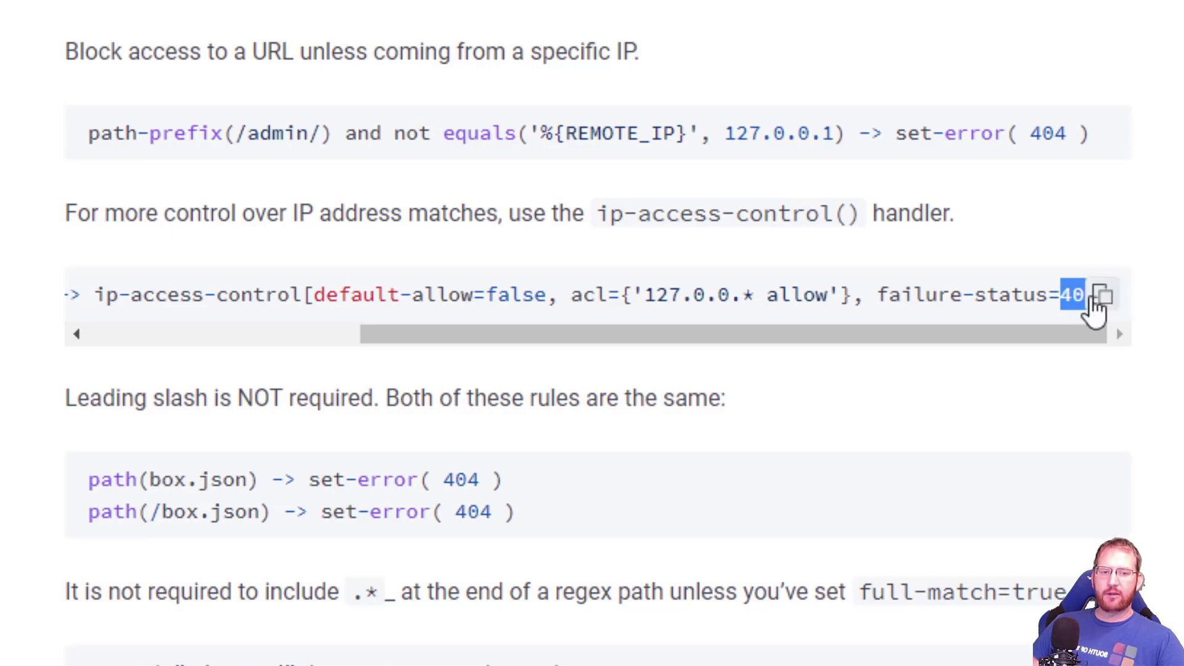
{"action": "left_click", "coordinate": [1048, 295]}
{"action": "left_click_drag", "start_coordinate": [1048, 294], "coordinate": [1011, 294]}
{"action": "left_click", "coordinate": [1011, 294]}
- Compare the two box.json path rules written with and without a leading slash
{"action": "scroll", "coordinate": [415, 496], "scroll_direction": "down", "scroll_amount": 2}
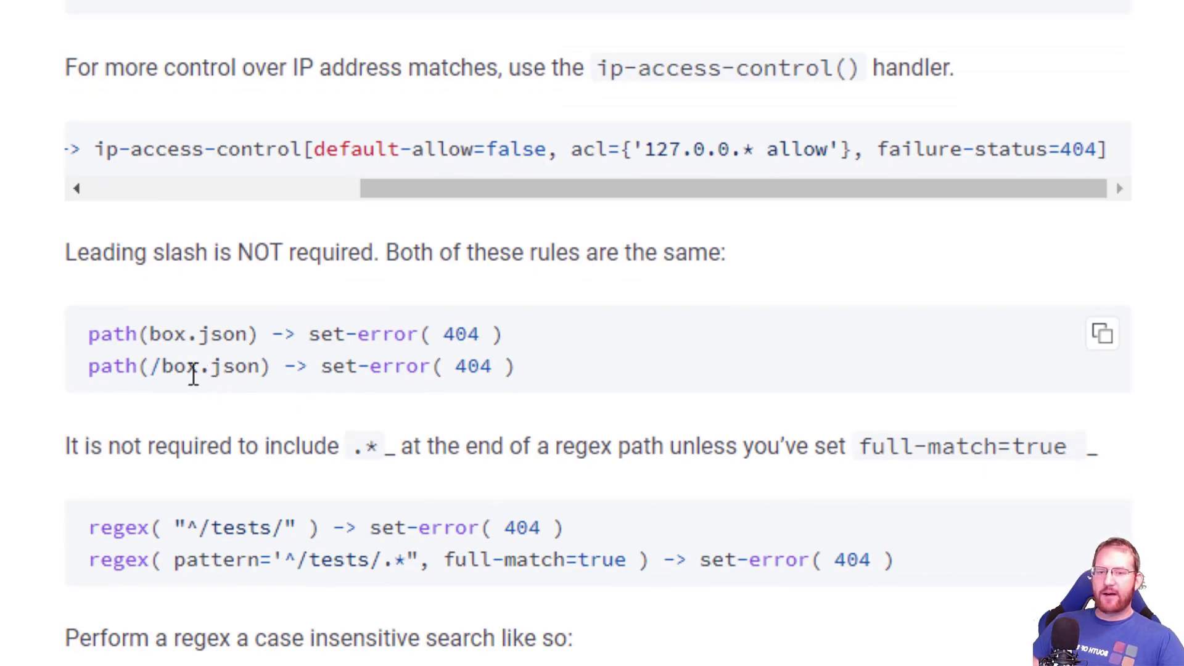
{"action": "left_click_drag", "start_coordinate": [91, 332], "coordinate": [492, 333]}
{"action": "left_click", "coordinate": [330, 338]}
{"action": "left_click", "coordinate": [187, 373]}
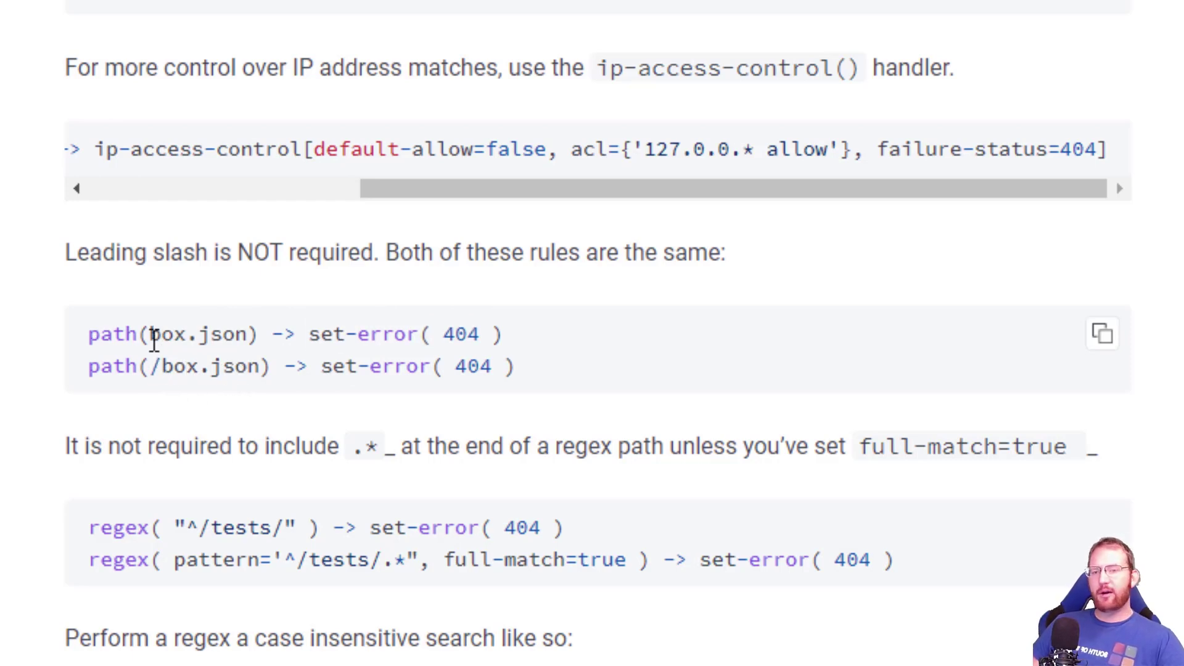
{"action": "left_click_drag", "start_coordinate": [110, 336], "coordinate": [395, 370]}
{"action": "left_click", "coordinate": [394, 370]}
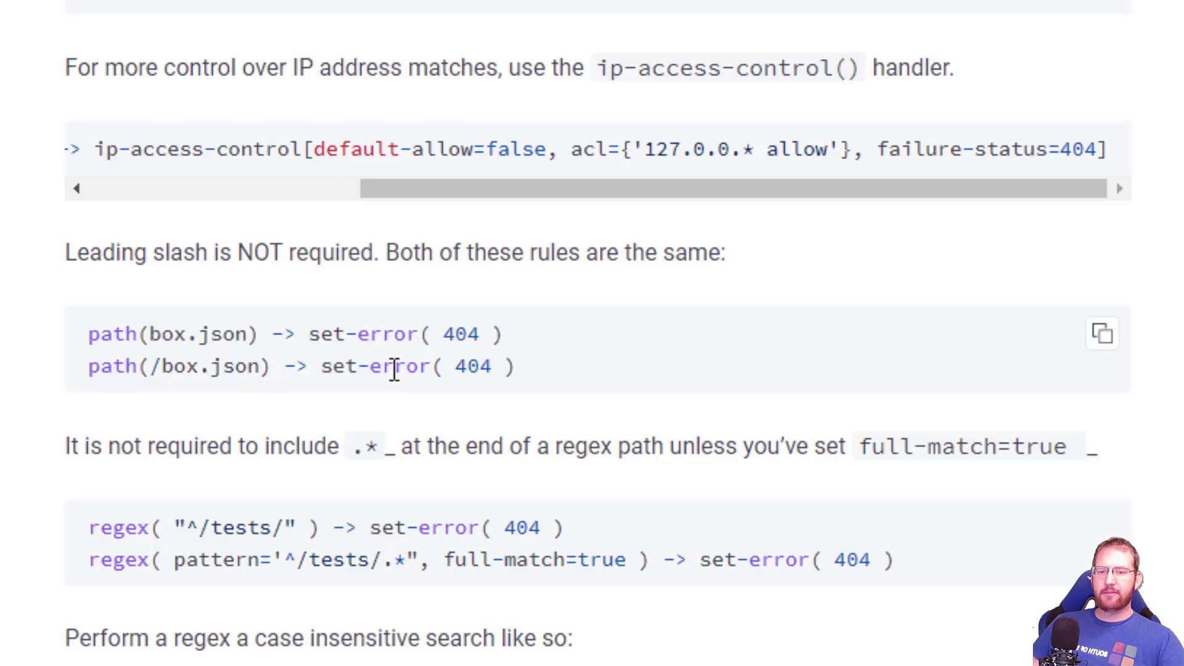
{"action": "double_click", "coordinate": [172, 334]}
{"action": "left_click", "coordinate": [205, 374]}
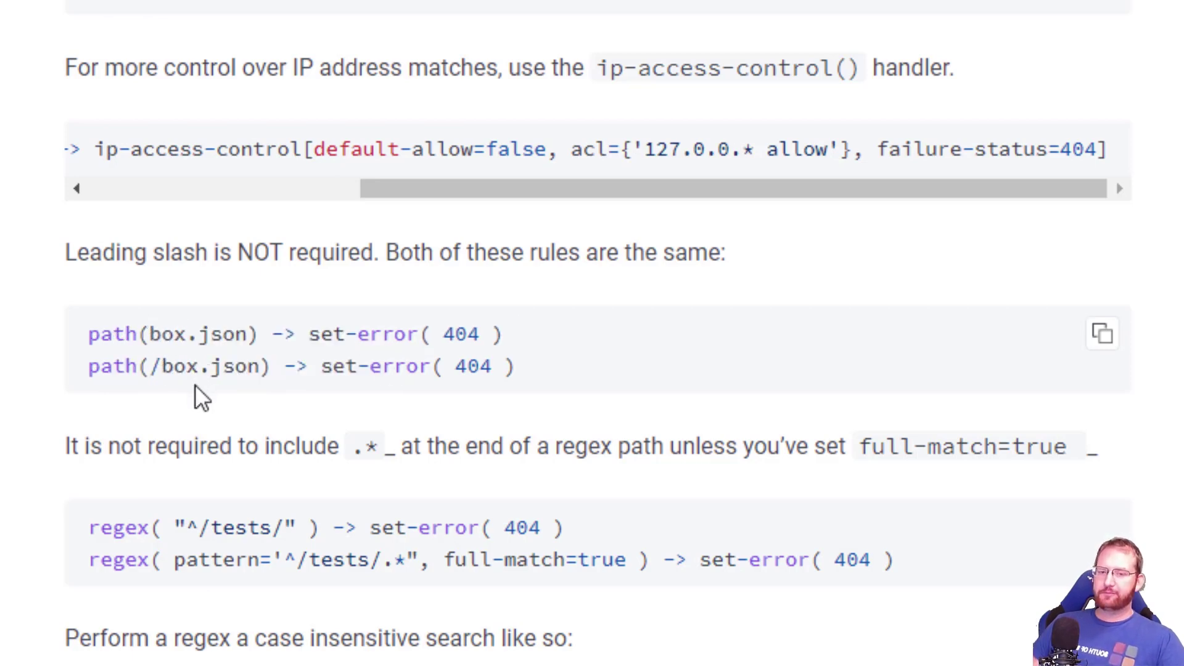
{"action": "double_click", "coordinate": [157, 334]}
{"action": "left_click_drag", "start_coordinate": [204, 338], "coordinate": [250, 357]}
{"action": "left_click", "coordinate": [178, 364]}
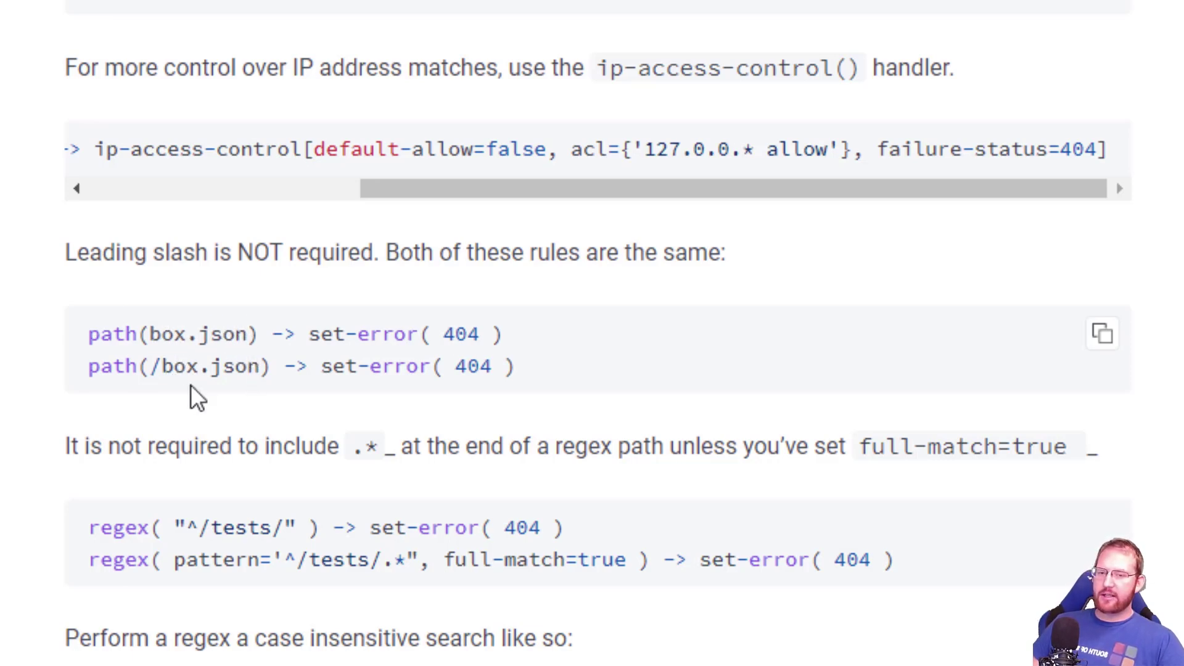
- Examine the case-insensitive regex example, focusing on its USER-AGENT header value and case-sensitive=false option
{"action": "scroll", "coordinate": [327, 404], "scroll_direction": "down", "scroll_amount": 2}
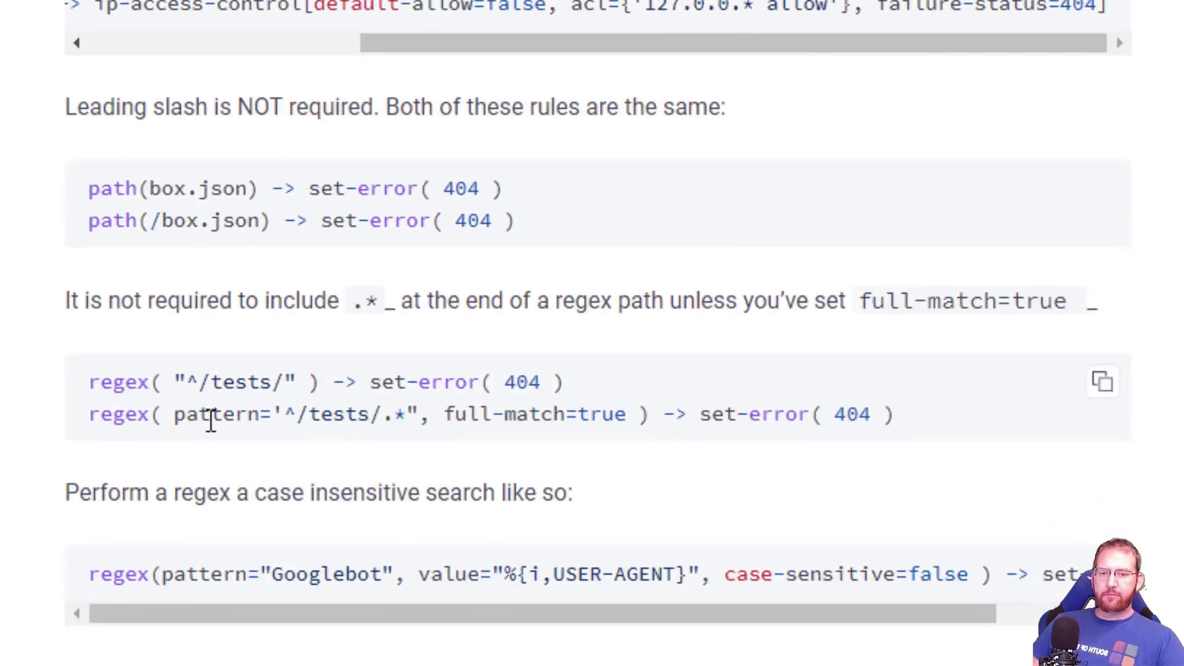
{"action": "scroll", "coordinate": [616, 447], "scroll_direction": "down", "scroll_amount": 4}
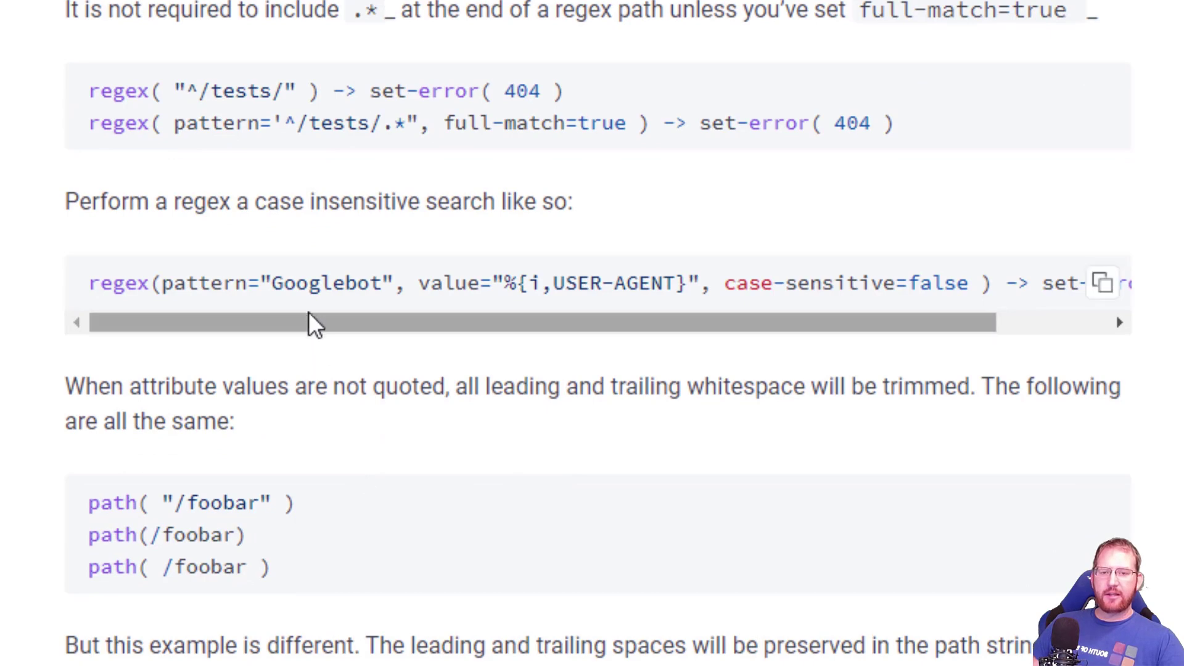
{"action": "double_click", "coordinate": [128, 279]}
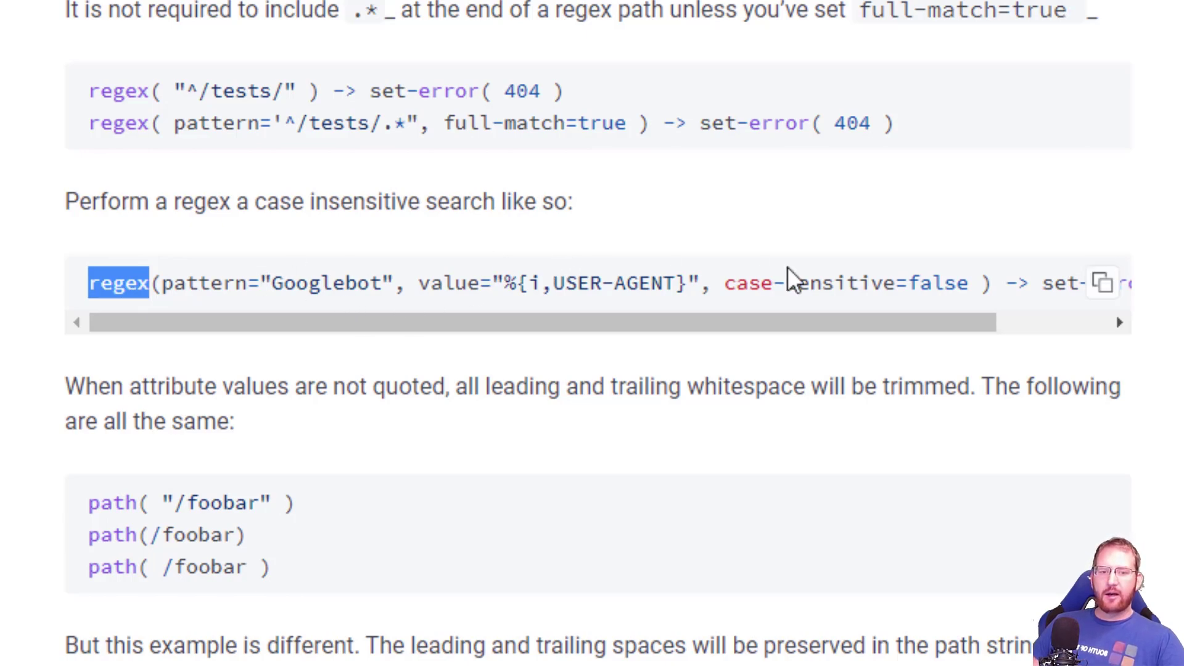
{"action": "left_click_drag", "start_coordinate": [428, 278], "coordinate": [689, 279]}
{"action": "left_click", "coordinate": [573, 281]}
{"action": "left_click", "coordinate": [543, 295]}
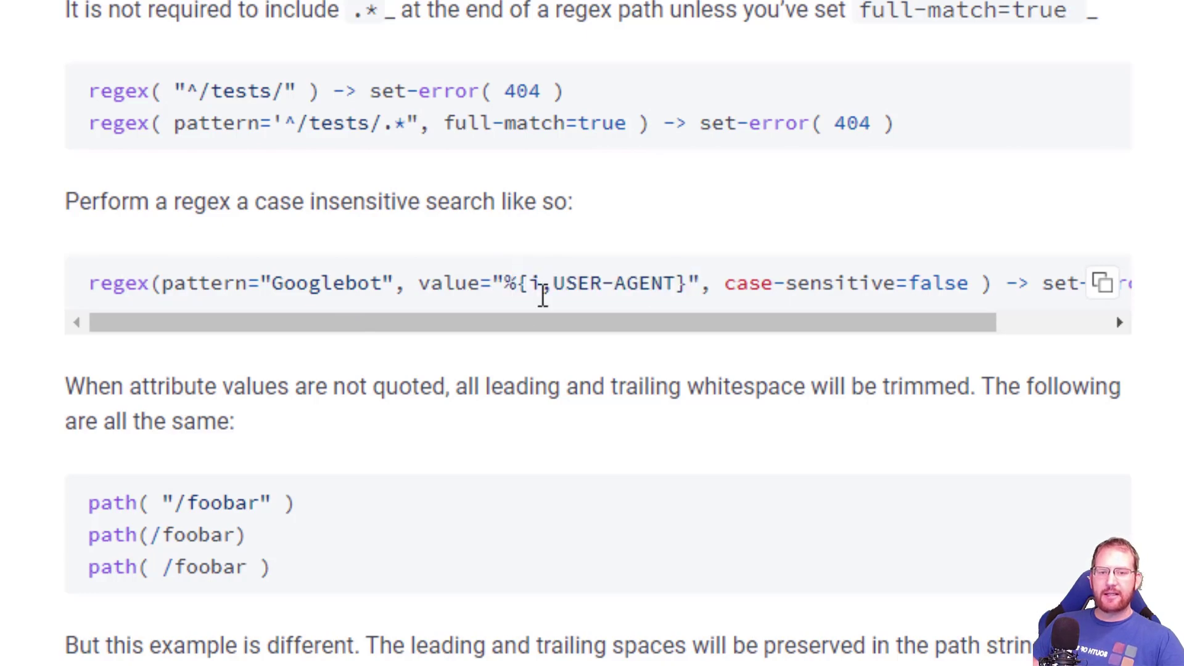
{"action": "left_click_drag", "start_coordinate": [557, 277], "coordinate": [932, 284]}
{"action": "left_click", "coordinate": [803, 285]}
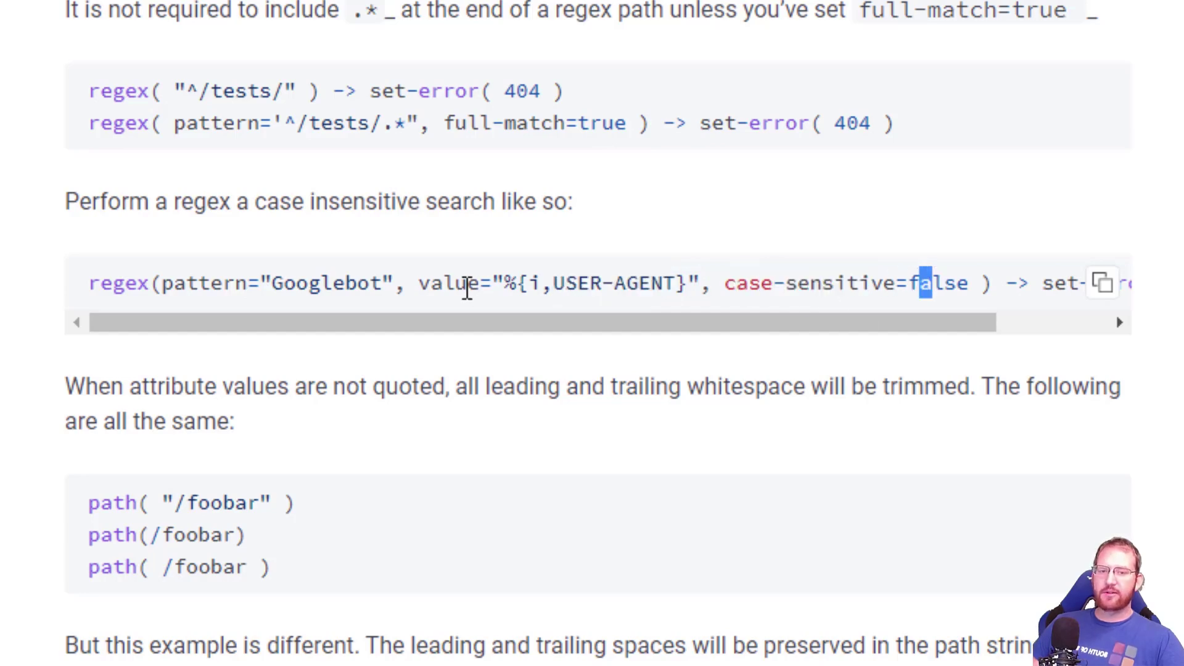
- Trace the case-insensitive rule from its Googlebot pattern through to the set-error handler
{"action": "double_click", "coordinate": [320, 283]}
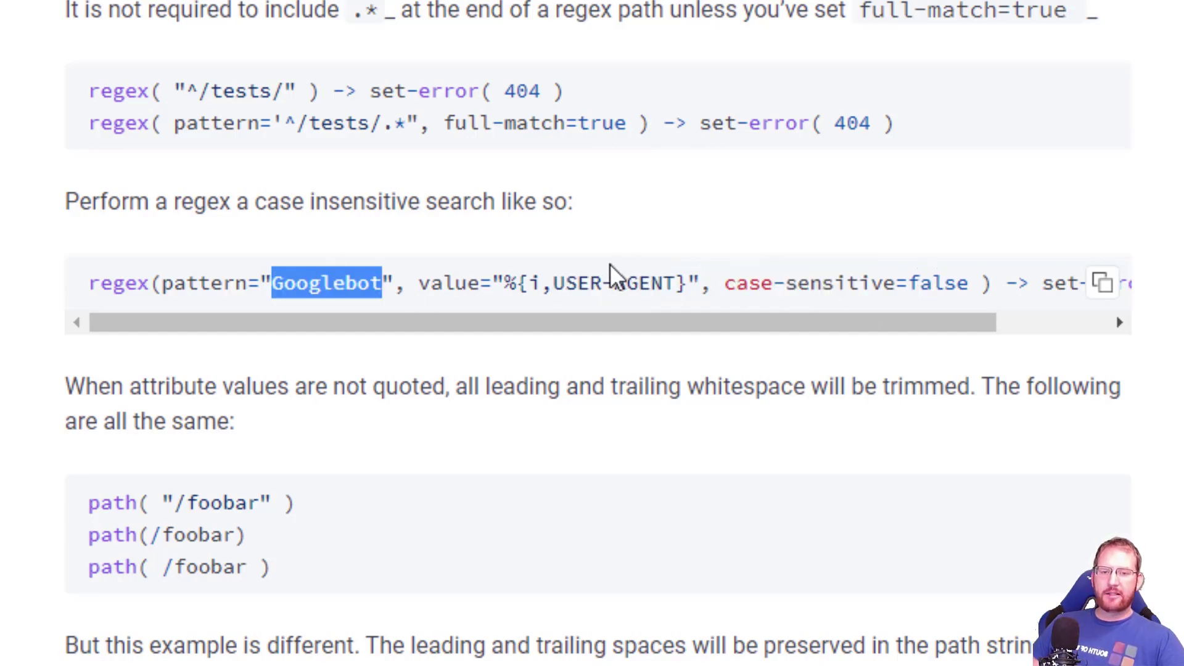
{"action": "left_click_drag", "start_coordinate": [528, 285], "coordinate": [683, 274]}
{"action": "left_click_drag", "start_coordinate": [809, 284], "coordinate": [1096, 323]}
{"action": "left_click_drag", "start_coordinate": [914, 284], "coordinate": [1066, 295]}
{"action": "left_click", "coordinate": [972, 287]}
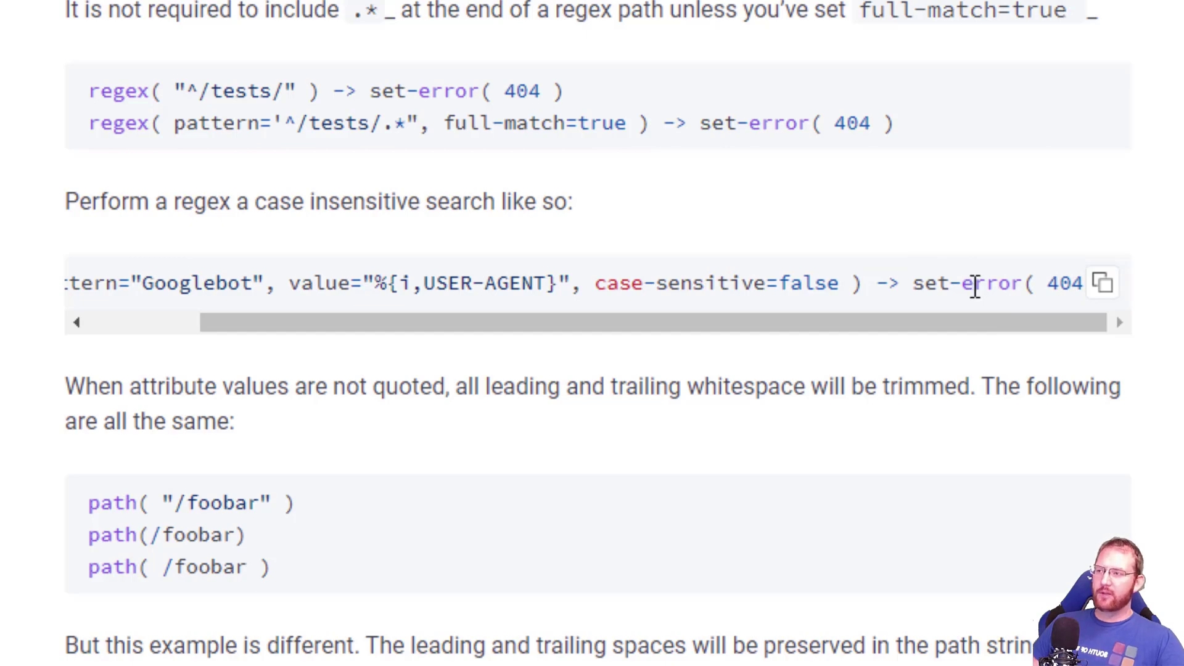
- Compare the /foobar path examples showing how whitespace is treated in unquoted and quoted attribute values
{"action": "scroll", "coordinate": [848, 350], "scroll_direction": "down", "scroll_amount": 2}
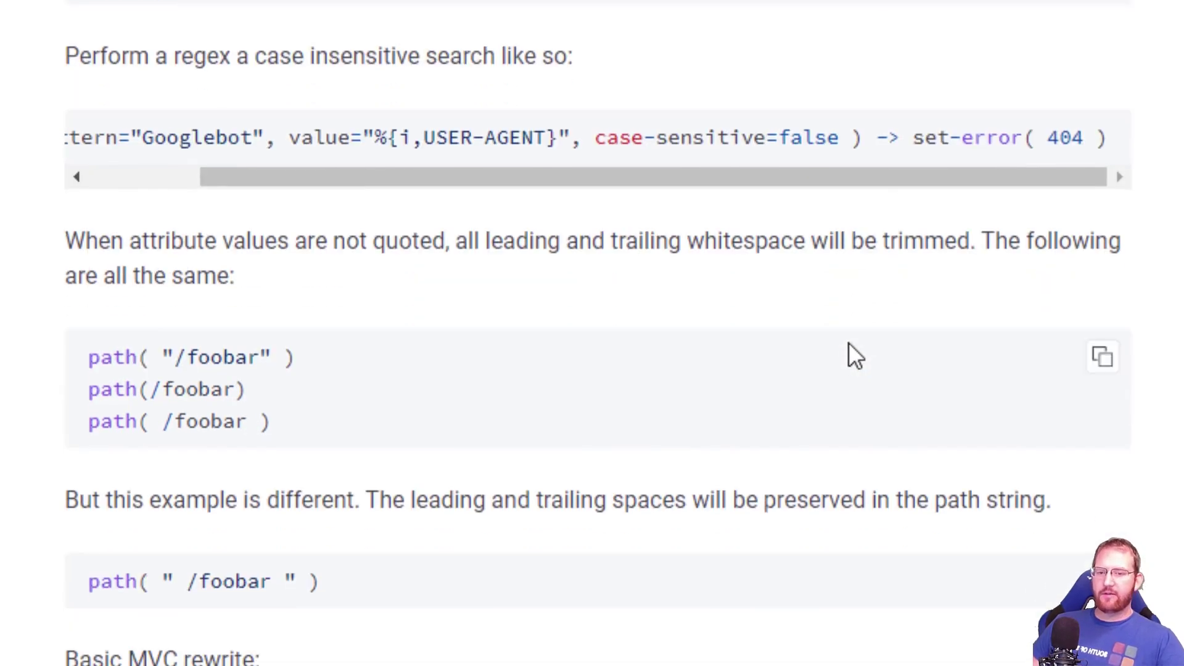
{"action": "scroll", "coordinate": [851, 342], "scroll_direction": "down", "scroll_amount": 2}
{"action": "scroll", "coordinate": [771, 351], "scroll_direction": "down", "scroll_amount": 2}
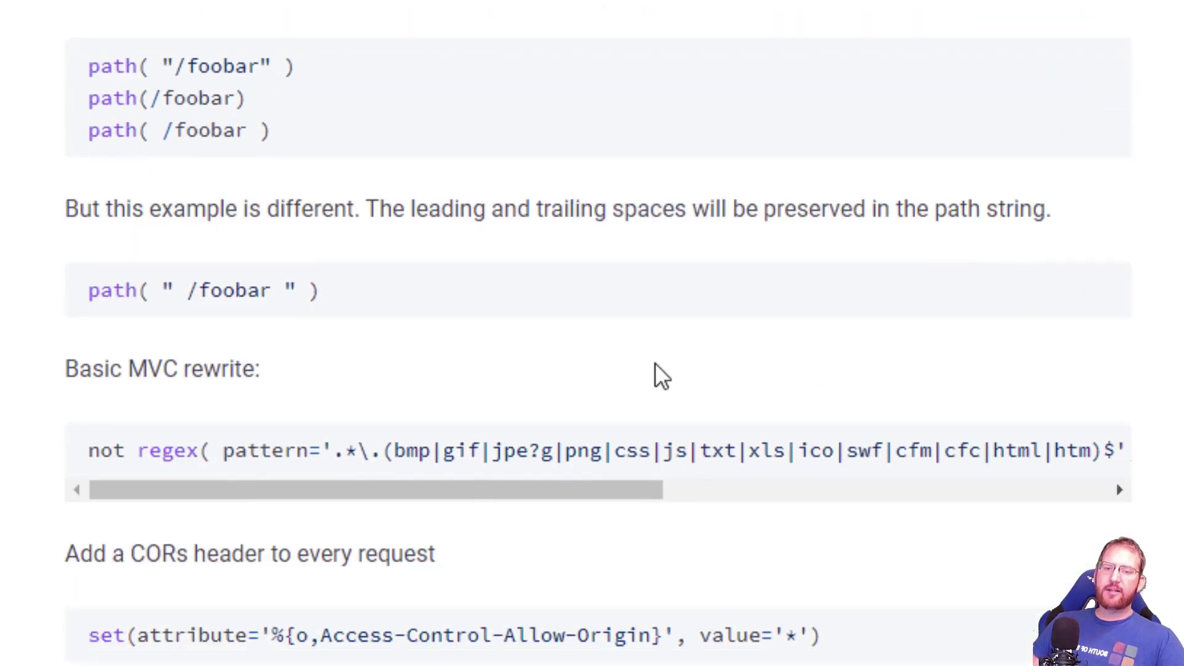
- Examine the Basic MVC rewrite rule, from its negated file-extension regex to the index.cfm rewrite with %{RELATIVE_PATH}
{"action": "scroll", "coordinate": [357, 583], "scroll_direction": "down", "scroll_amount": 2}
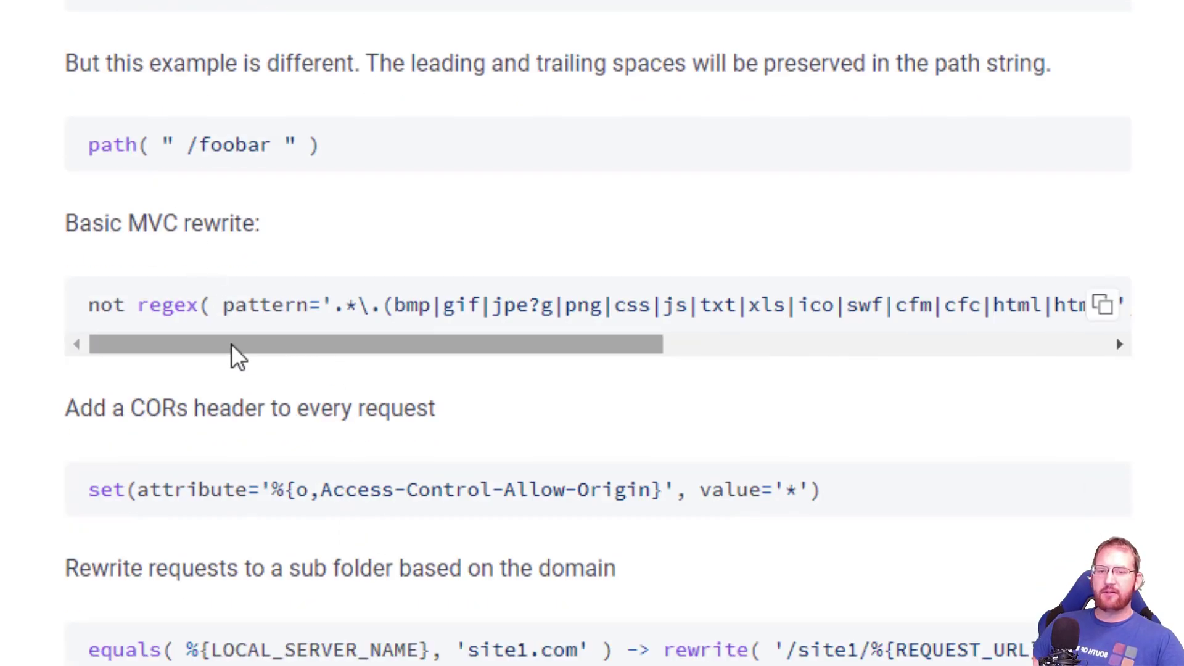
{"action": "left_click_drag", "start_coordinate": [321, 340], "coordinate": [291, 365]}
{"action": "left_click_drag", "start_coordinate": [150, 302], "coordinate": [73, 316]}
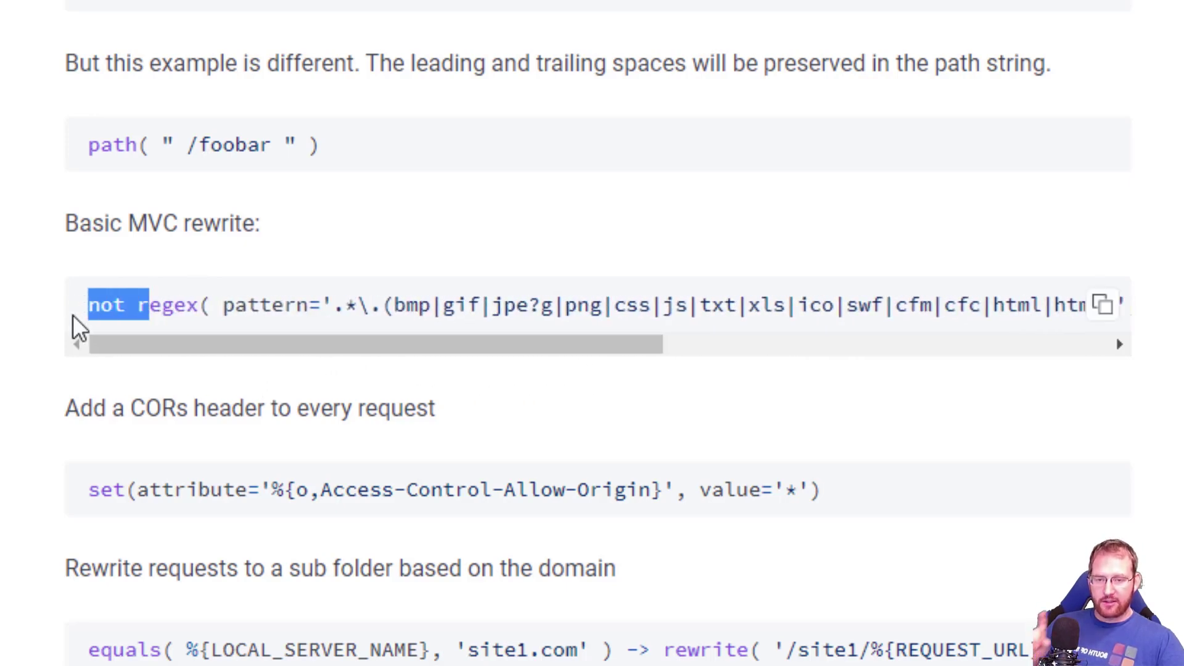
{"action": "left_click_drag", "start_coordinate": [154, 344], "coordinate": [542, 354]}
{"action": "left_click_drag", "start_coordinate": [492, 304], "coordinate": [565, 304]}
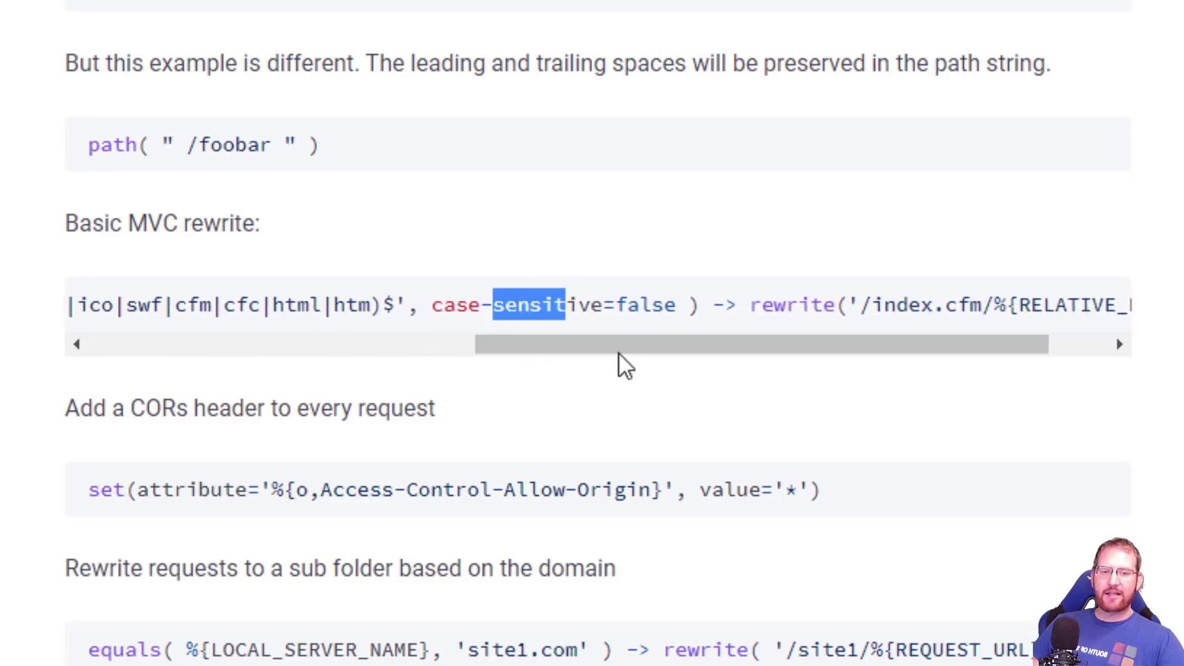
{"action": "left_click_drag", "start_coordinate": [628, 344], "coordinate": [773, 364]}
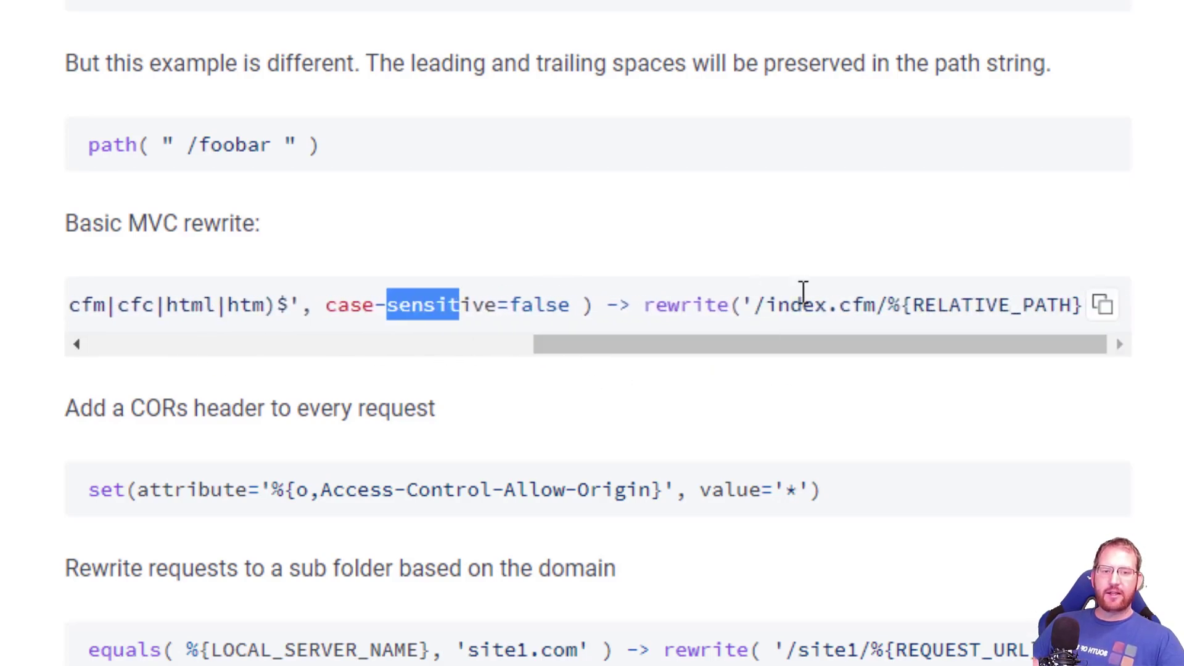
{"action": "left_click_drag", "start_coordinate": [760, 305], "coordinate": [1080, 305]}
{"action": "left_click", "coordinate": [892, 305]}
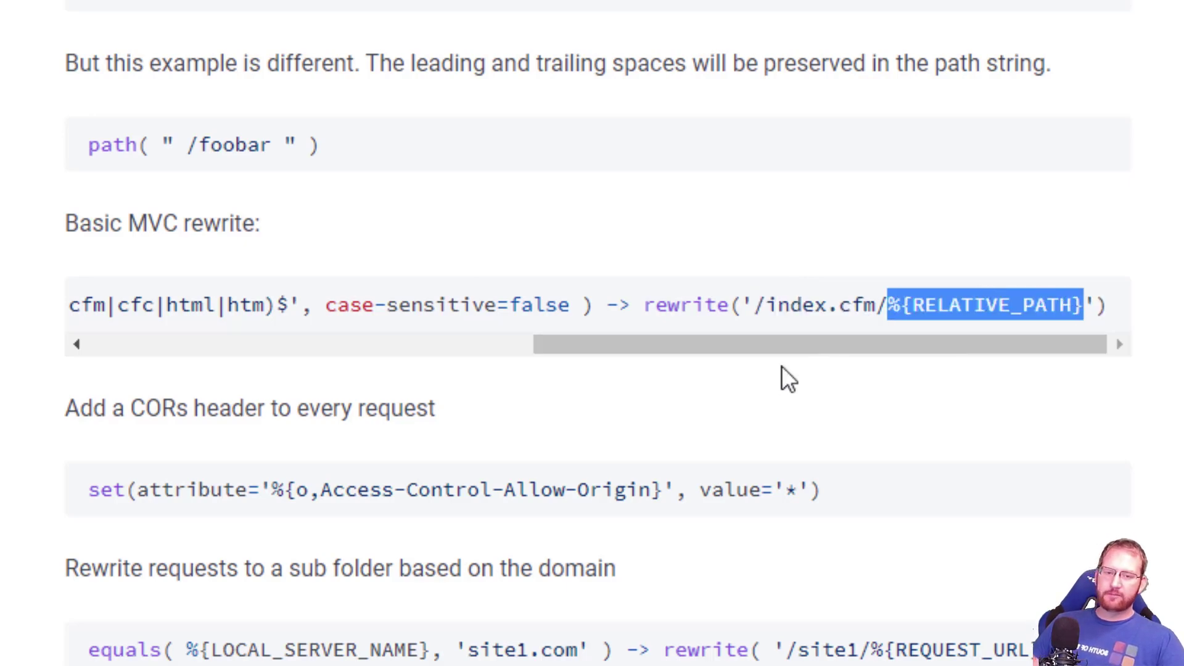
- Compare the three domain-based rewrite rules, matching each LOCAL_SERVER_NAME domain to its site sub folder
{"action": "scroll", "coordinate": [771, 422], "scroll_direction": "down", "scroll_amount": 5}
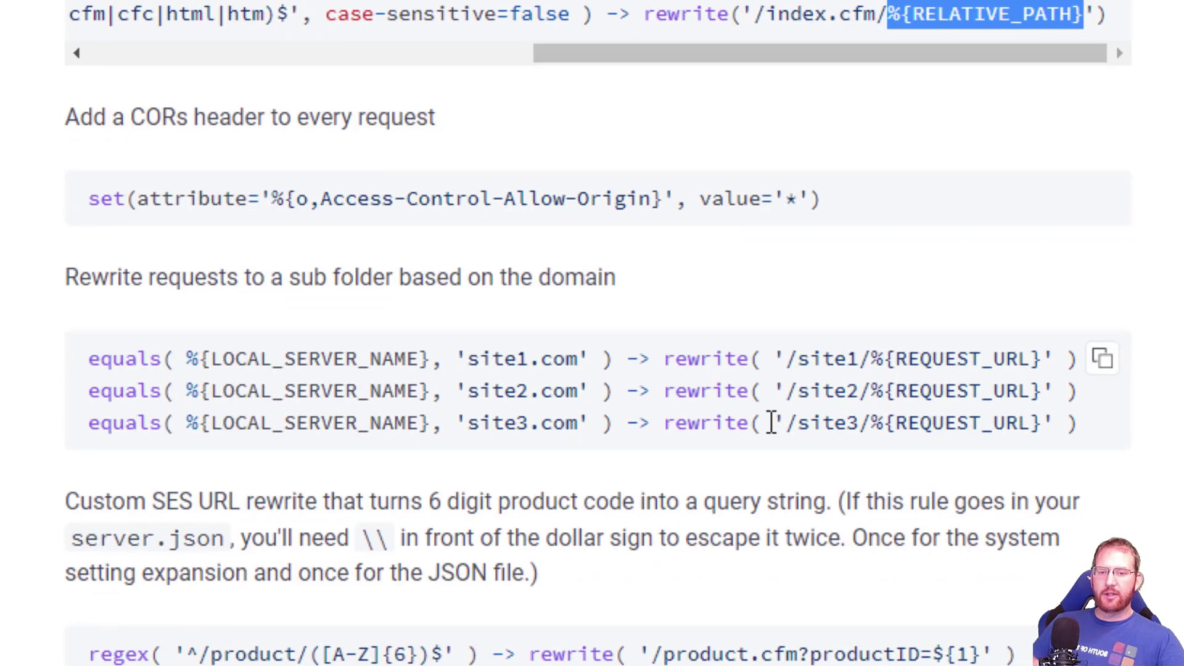
{"action": "left_click_drag", "start_coordinate": [464, 361], "coordinate": [603, 346]}
{"action": "double_click", "coordinate": [315, 351]}
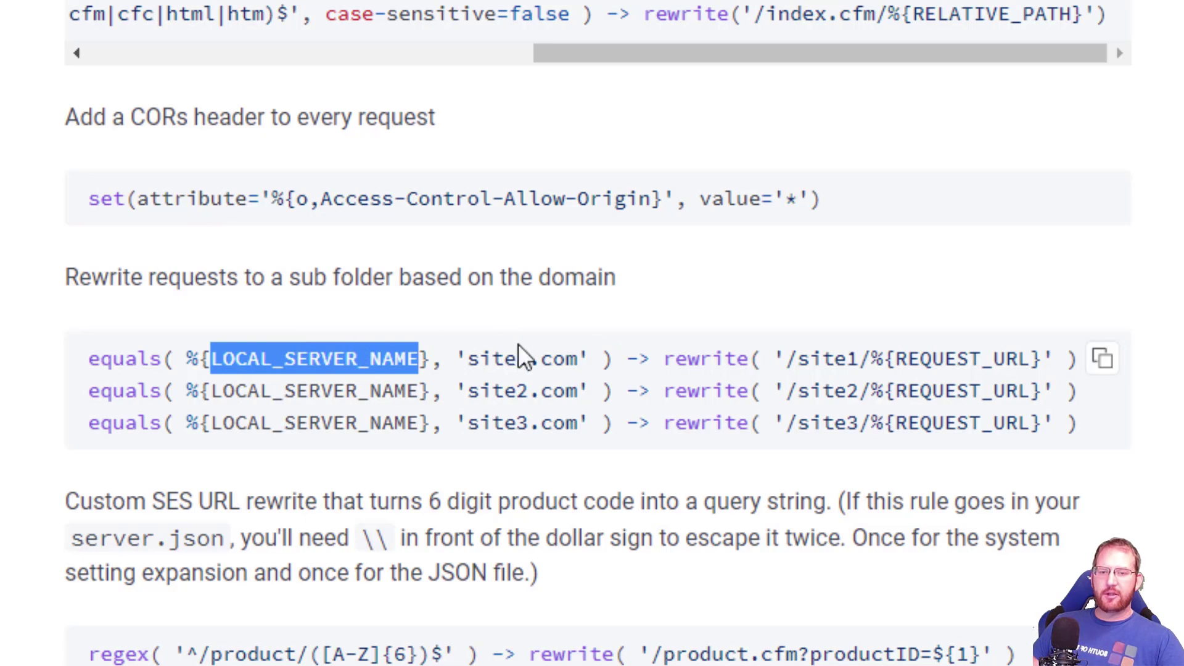
{"action": "left_click_drag", "start_coordinate": [480, 357], "coordinate": [552, 359]}
{"action": "left_click_drag", "start_coordinate": [524, 409], "coordinate": [518, 422]}
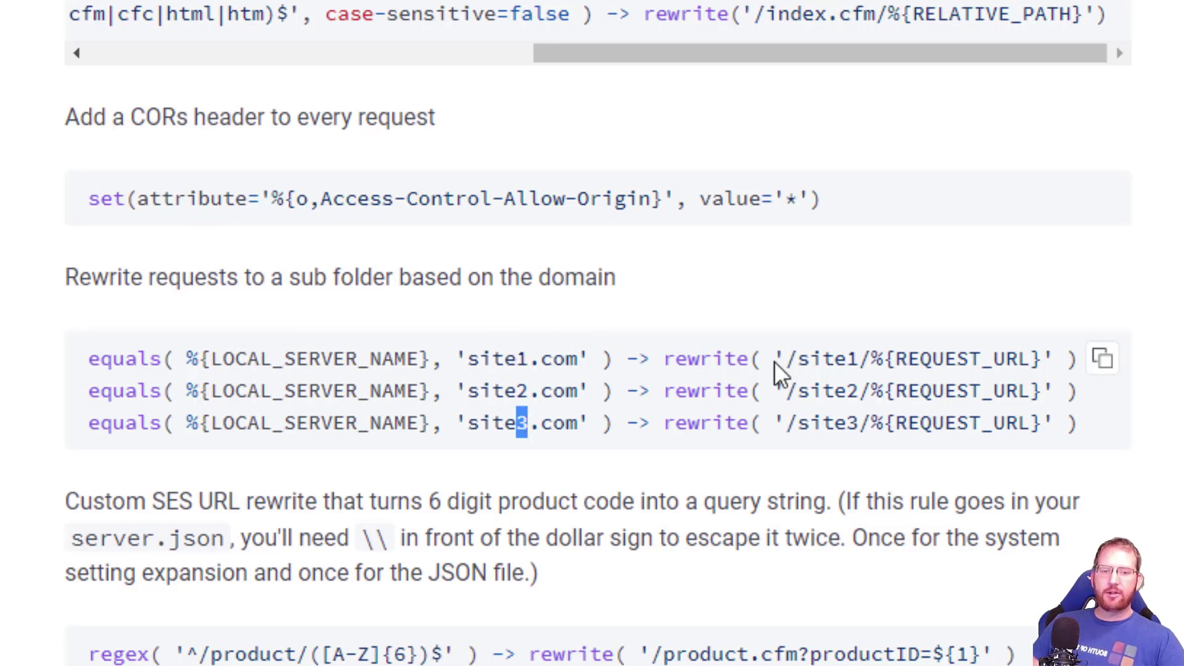
{"action": "left_click_drag", "start_coordinate": [787, 360], "coordinate": [858, 360]}
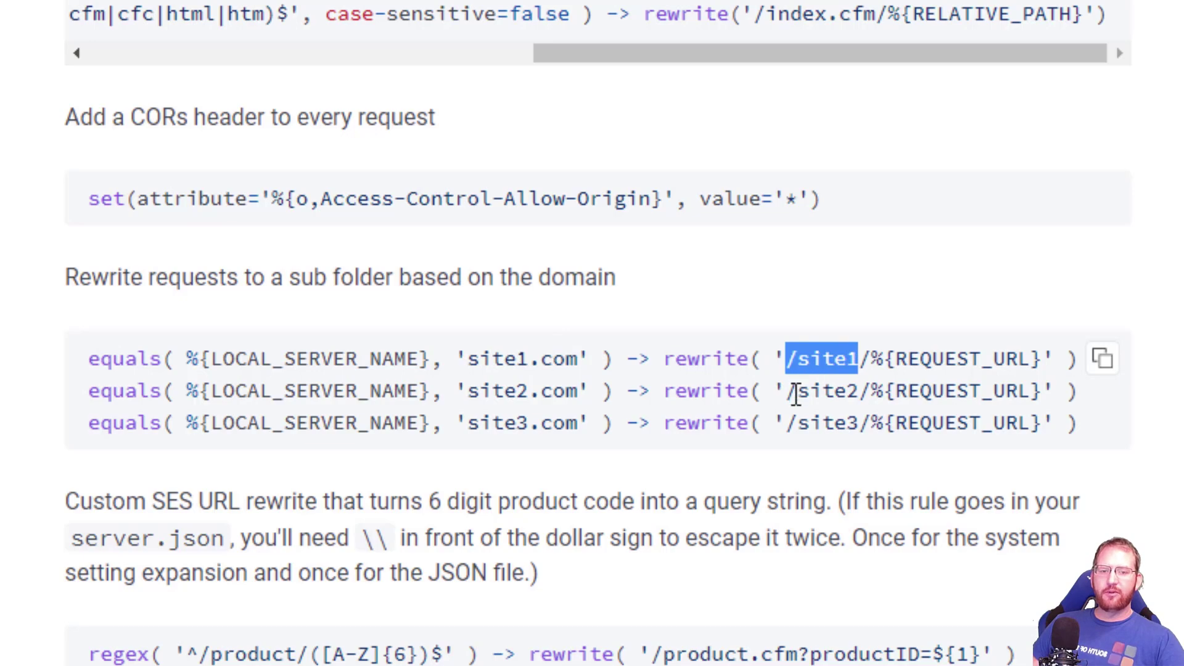
{"action": "left_click_drag", "start_coordinate": [814, 396], "coordinate": [829, 402]}
{"action": "left_click", "coordinate": [828, 421]}
- Review the "Create reverse proxy" example, focusing on its /reports path-prefix predicate and reverse-proxy handler
{"action": "scroll", "coordinate": [495, 444], "scroll_direction": "down", "scroll_amount": 1}
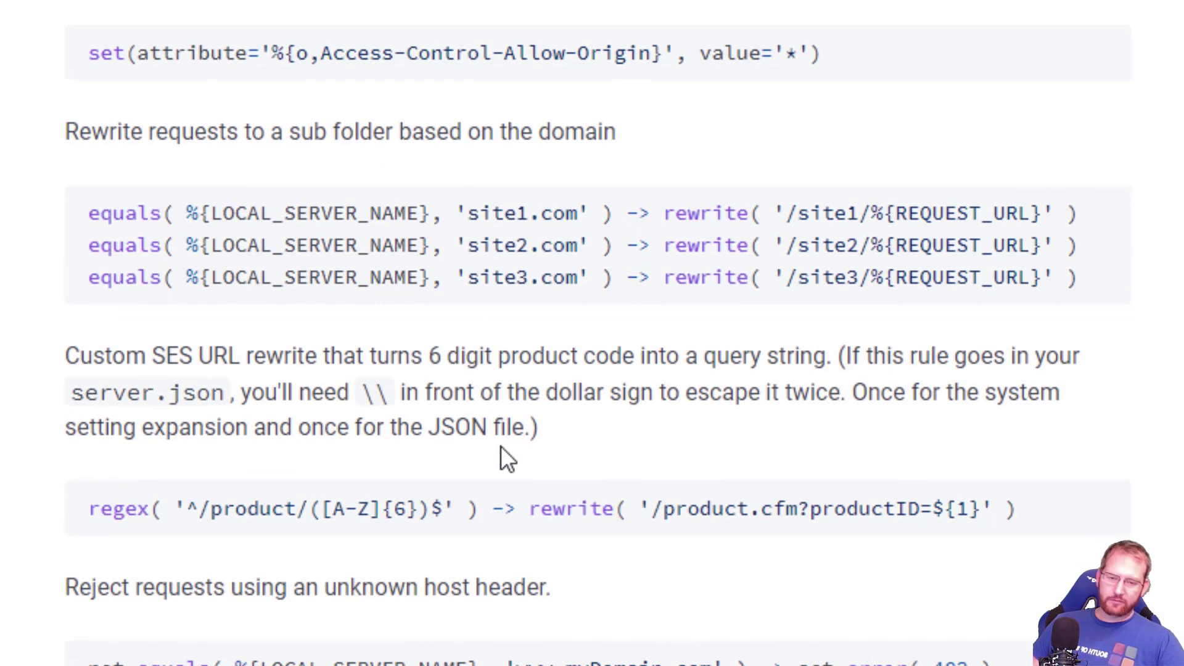
{"action": "scroll", "coordinate": [500, 447], "scroll_direction": "down", "scroll_amount": 4}
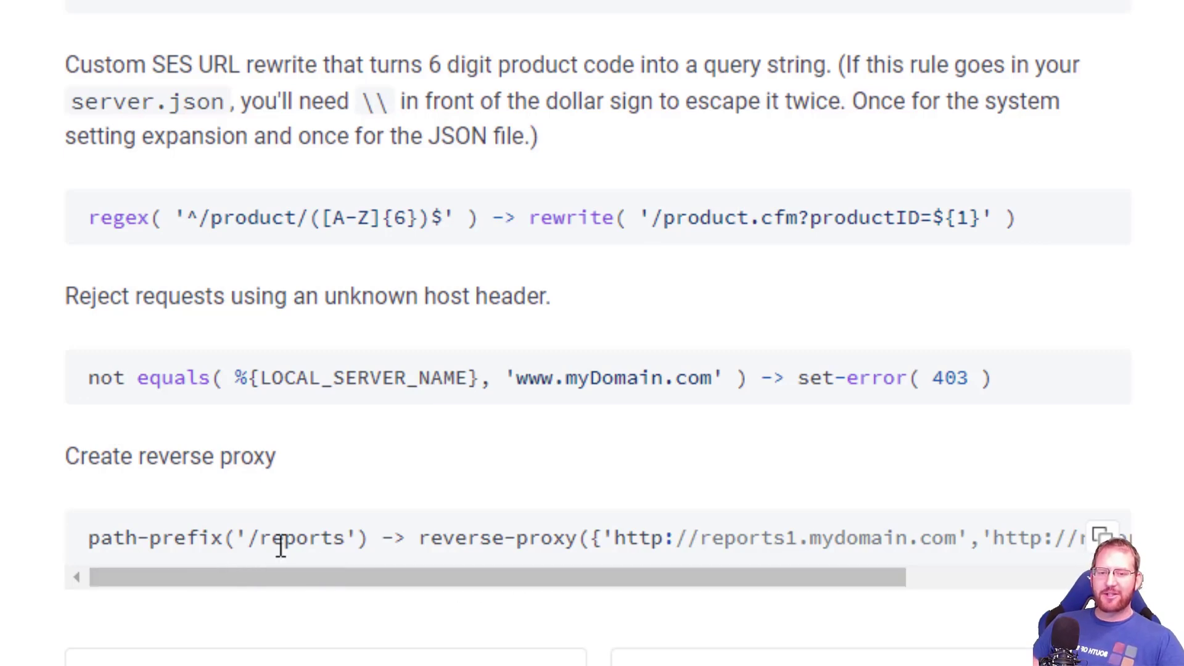
{"action": "left_click_drag", "start_coordinate": [352, 534], "coordinate": [88, 537]}
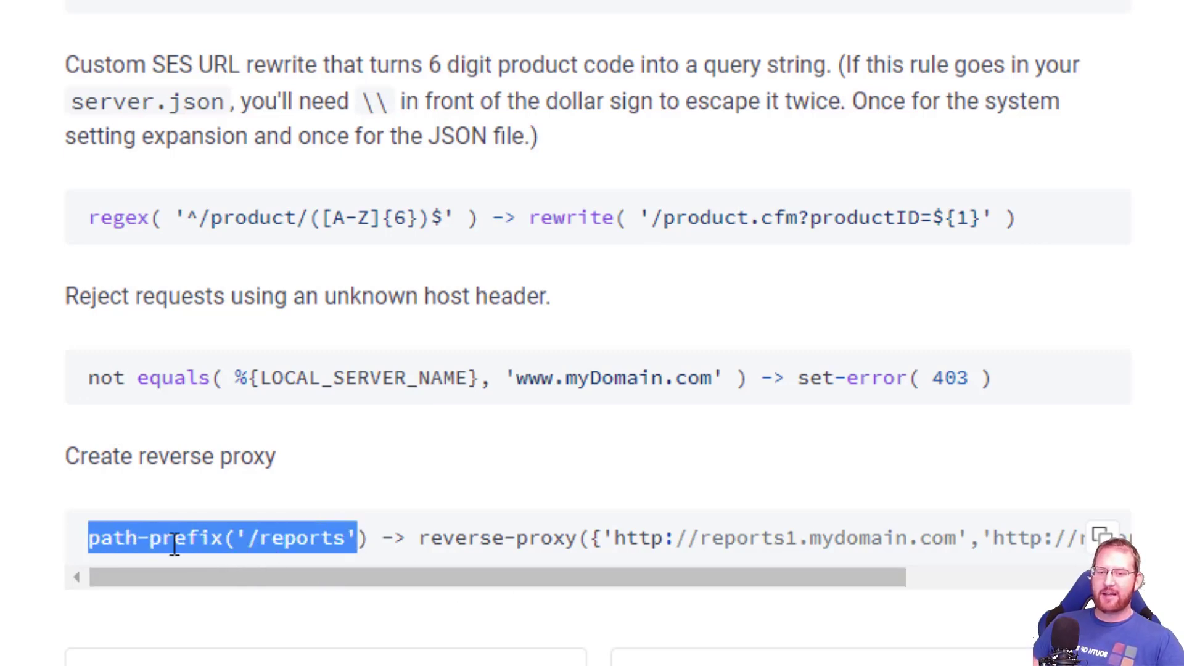
{"action": "left_click_drag", "start_coordinate": [424, 536], "coordinate": [568, 540]}
{"action": "left_click_drag", "start_coordinate": [532, 579], "coordinate": [805, 593]}
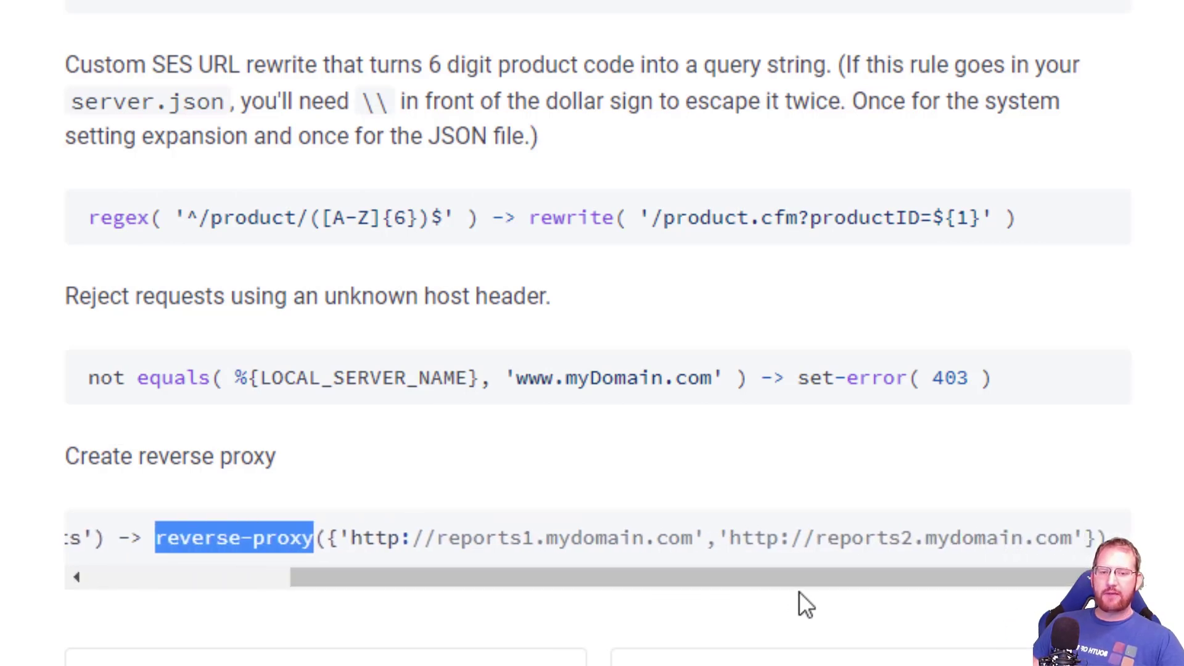
- Examine the two backend URLs, reports1.mydomain.com and reports2.mydomain.com, passed to the reverse-proxy handler
{"action": "left_click", "coordinate": [574, 542]}
{"action": "left_click_drag", "start_coordinate": [424, 546], "coordinate": [656, 540]}
{"action": "left_click_drag", "start_coordinate": [838, 540], "coordinate": [1046, 566]}
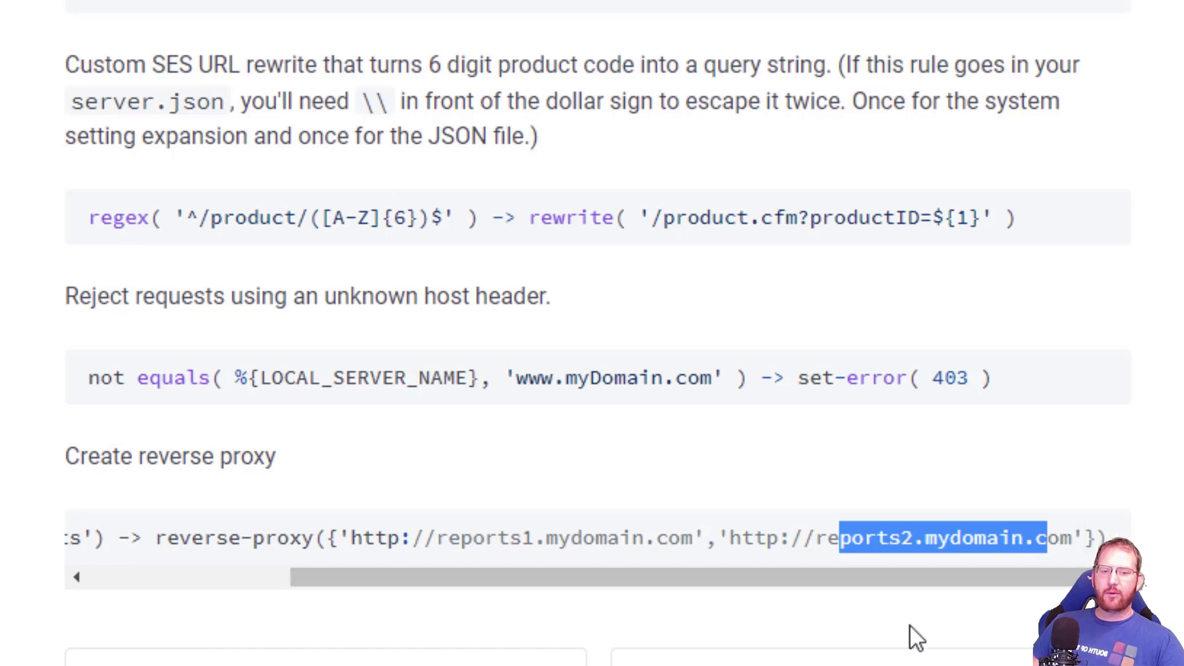
{"action": "left_click", "coordinate": [873, 534]}
{"action": "mouse_move", "coordinate": [879, 575]}
{"action": "left_mouse_down"}
{"action": "mouse_move", "coordinate": [828, 586]}
{"action": "mouse_move", "coordinate": [866, 579]}
{"action": "left_mouse_up"}
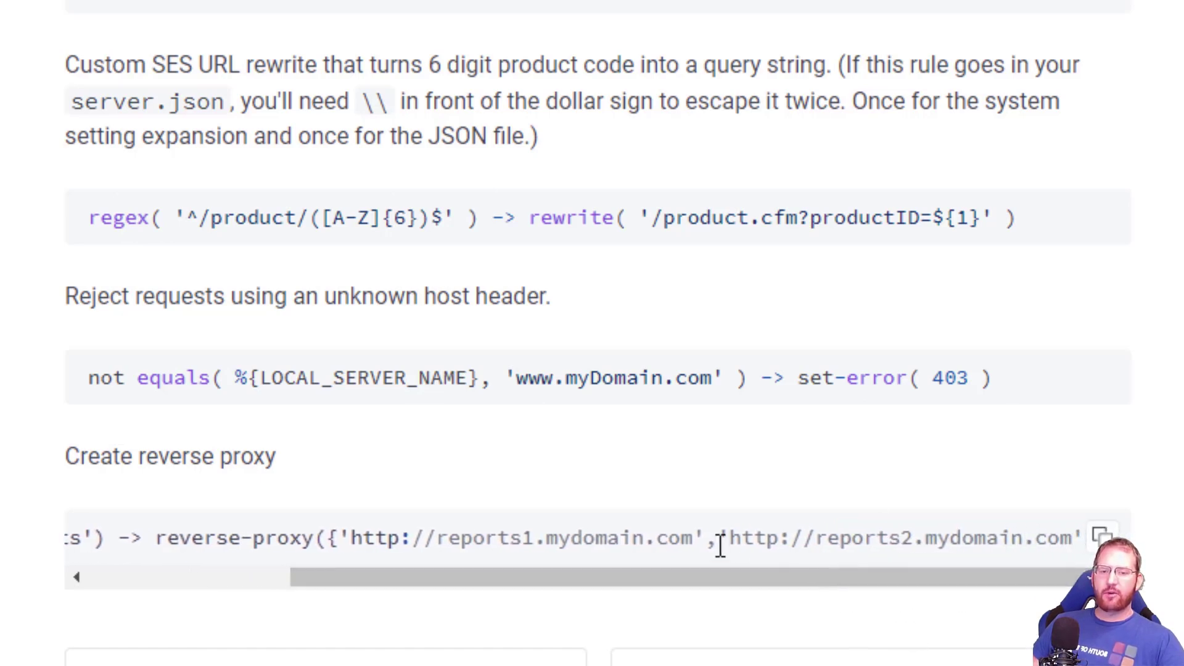
{"action": "left_click_drag", "start_coordinate": [693, 535], "coordinate": [705, 531]}
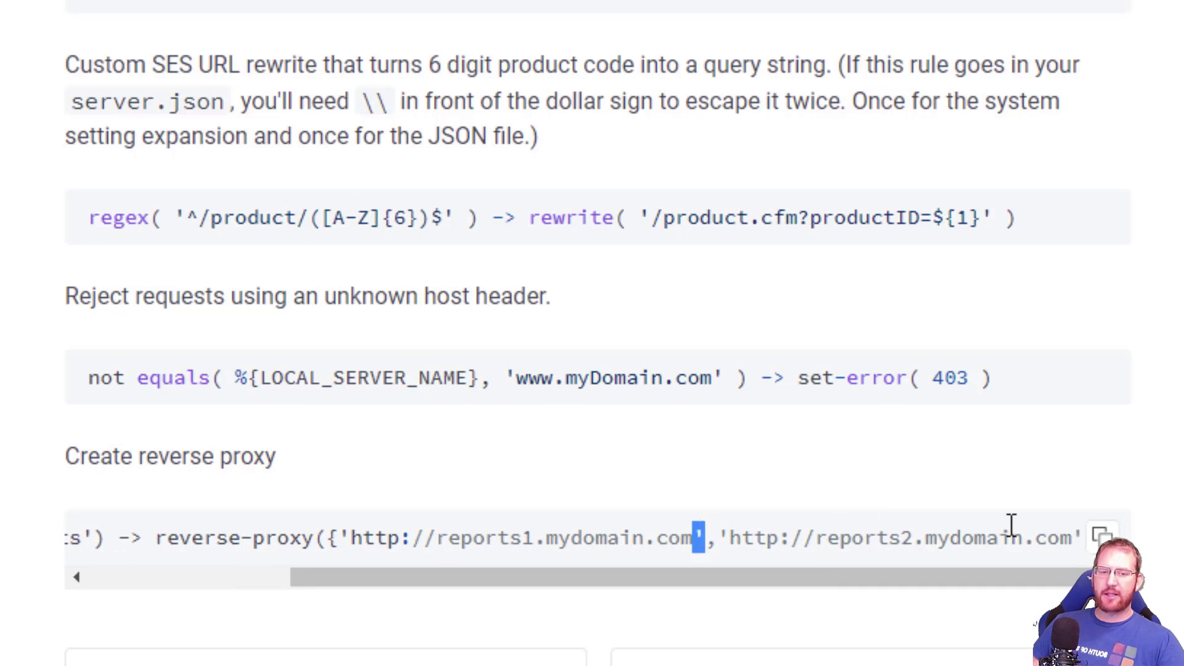
{"action": "left_click", "coordinate": [1071, 528]}
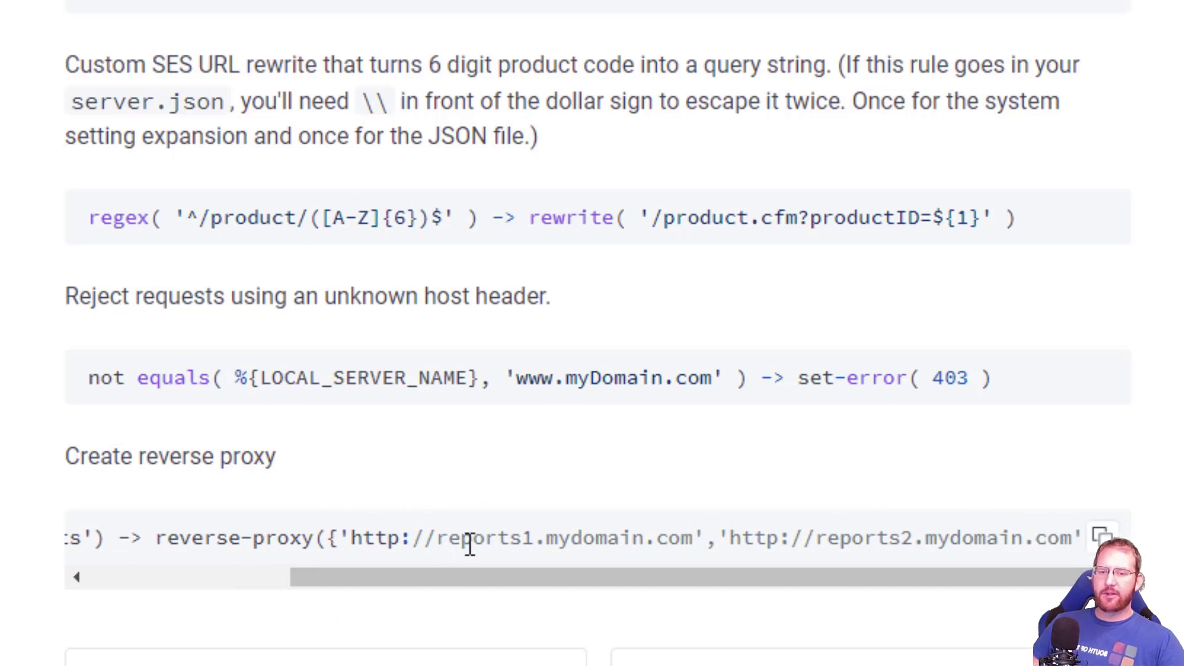
{"action": "left_click_drag", "start_coordinate": [495, 575], "coordinate": [54, 594]}
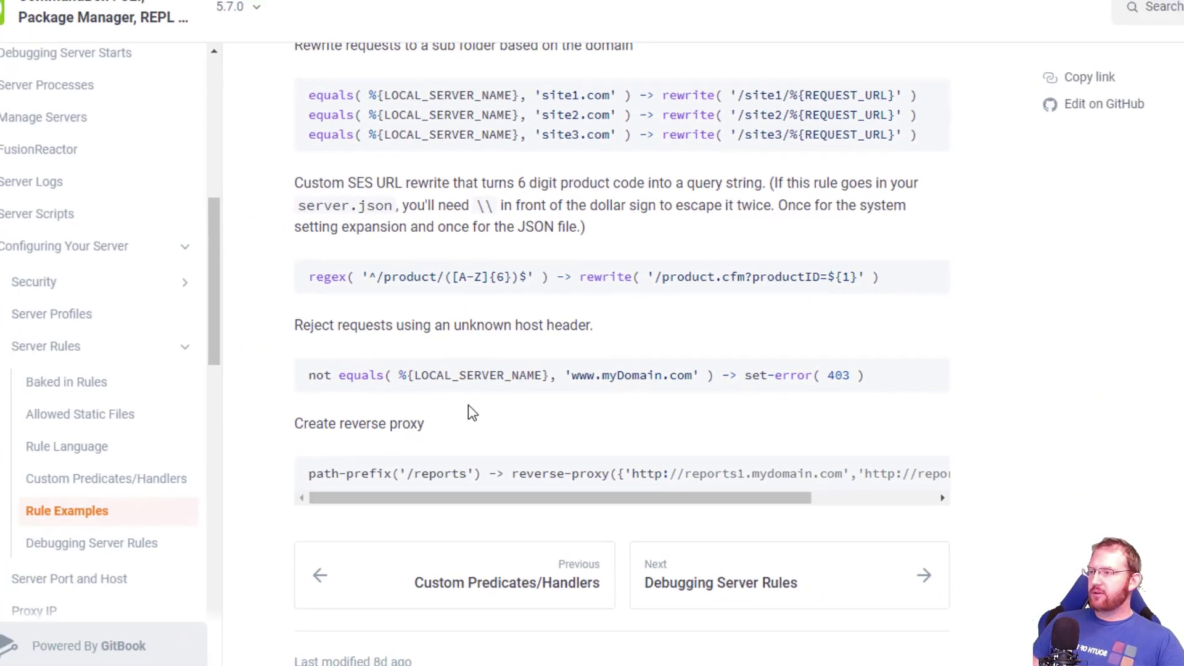
- Switch to the CommandBox CLI and set the server profile to none
{"action": "scroll", "coordinate": [487, 375], "scroll_direction": "up", "scroll_amount": 9}
{"action": "scroll", "coordinate": [501, 374], "scroll_direction": "up", "scroll_amount": 20}
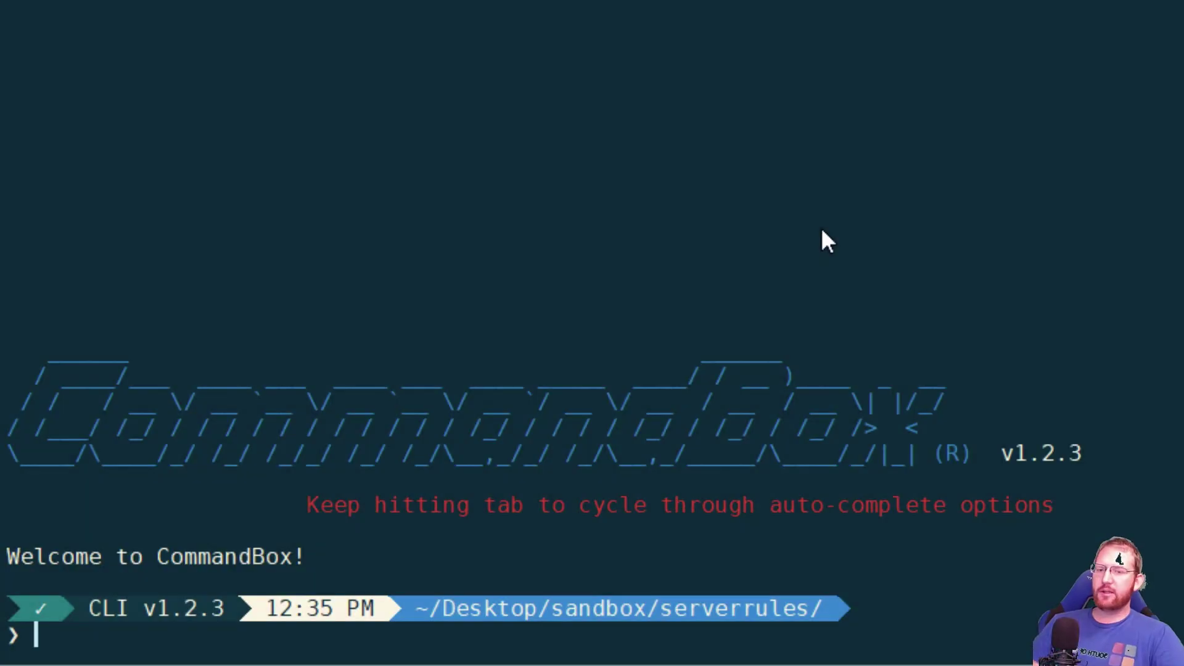
{"action": "type", "text": "server s"}
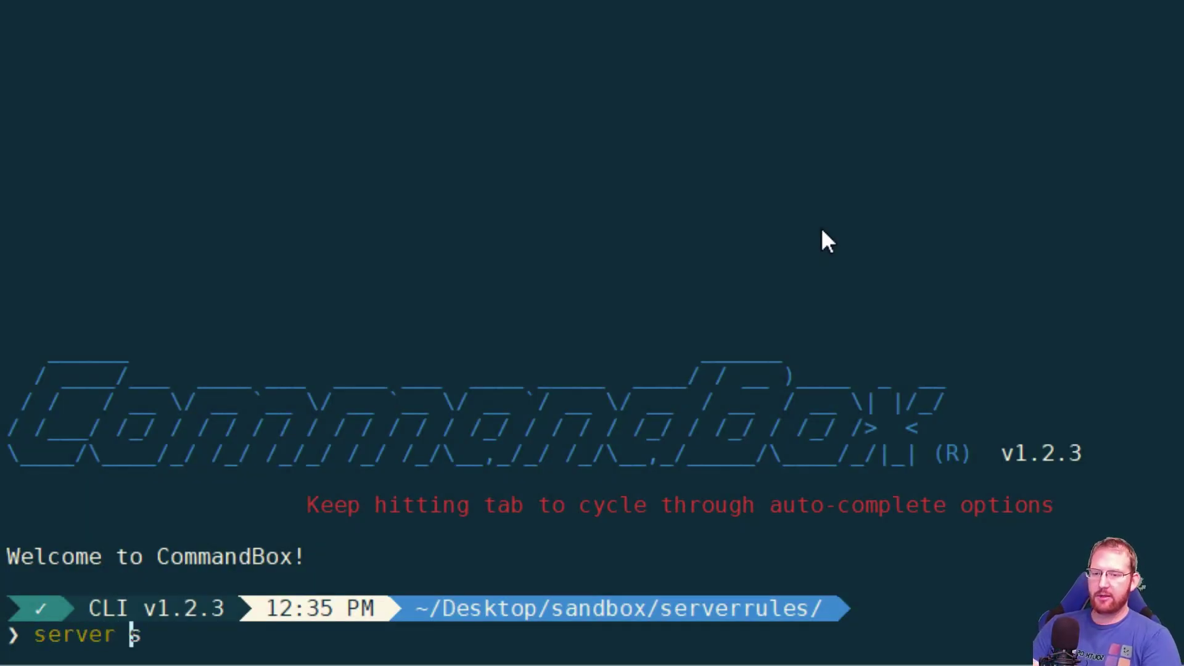
{"action": "type", "text": "et profile="}
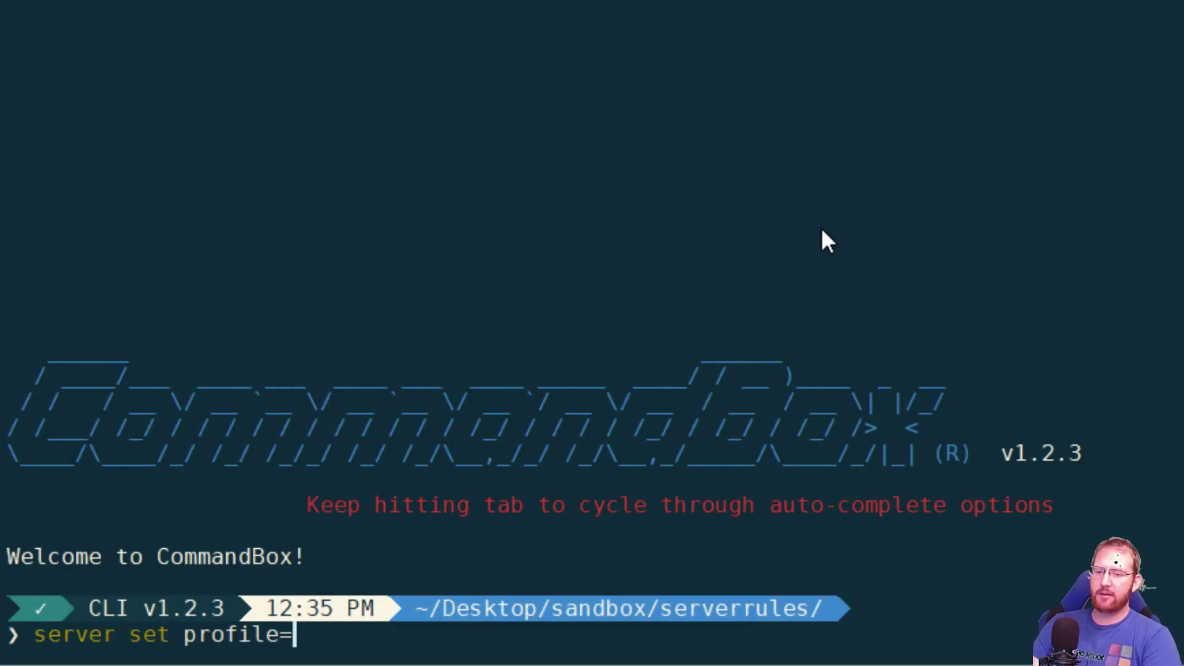
{"action": "type", "text": "none"}
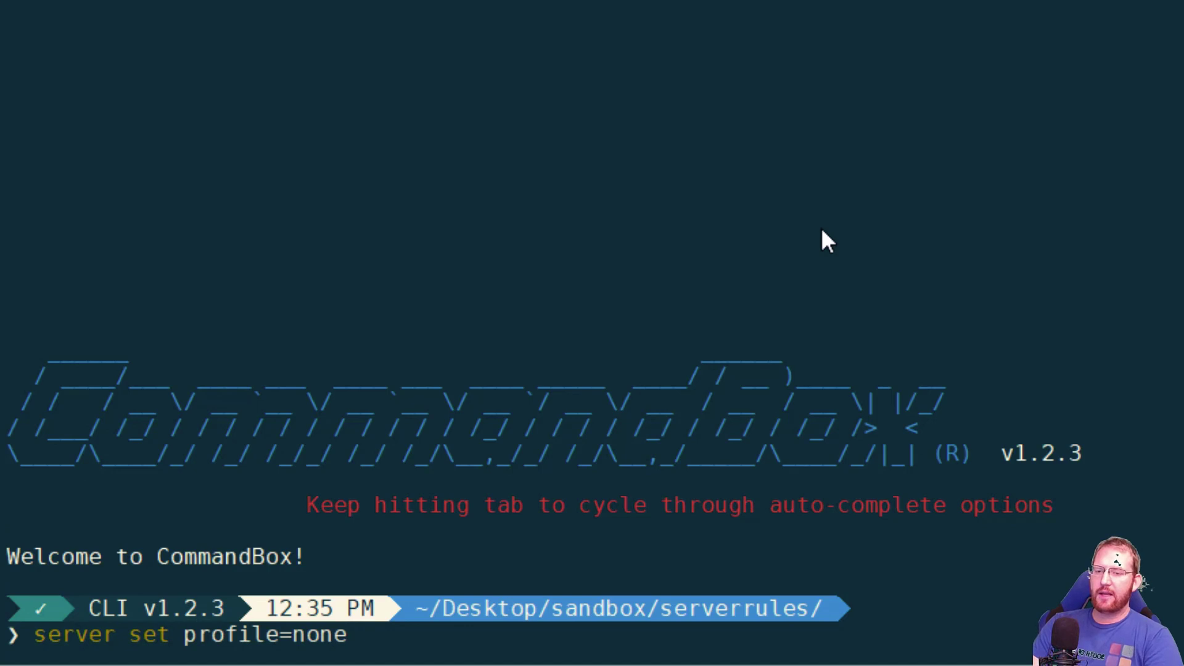
{"action": "key", "text": "Return"}
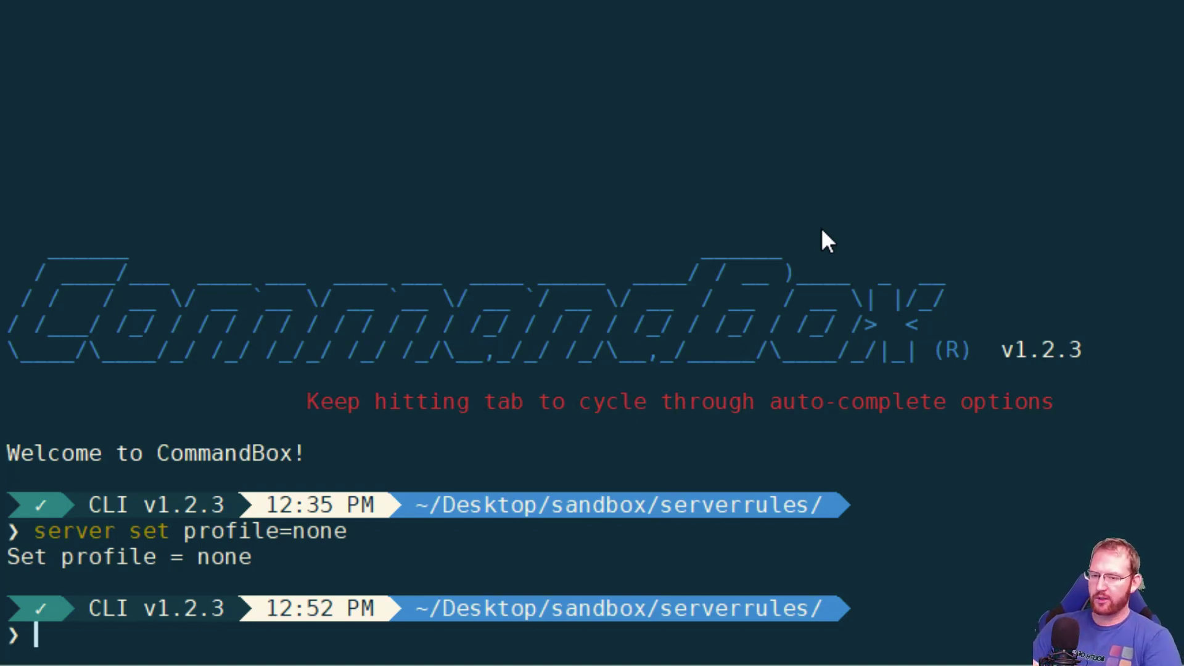
- Set the server's web.rules[1] to "path(foo.txt) -> rewrite(bar.txt)"
{"action": "type", "text": "server "}
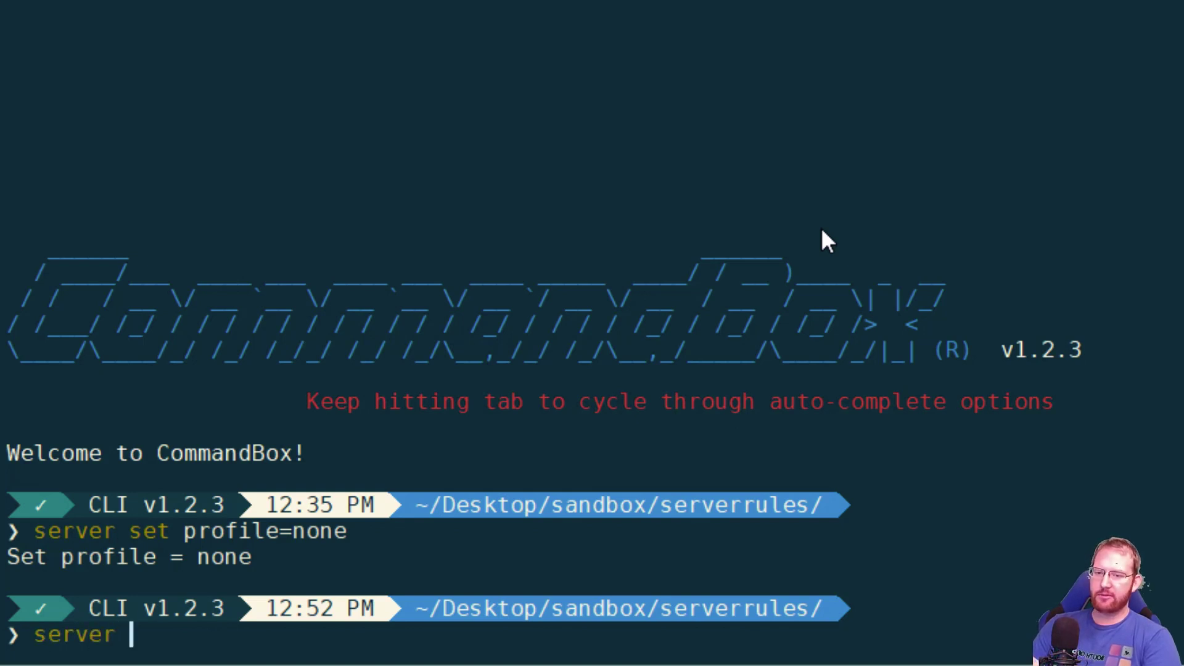
{"action": "type", "text": "set web.ru"}
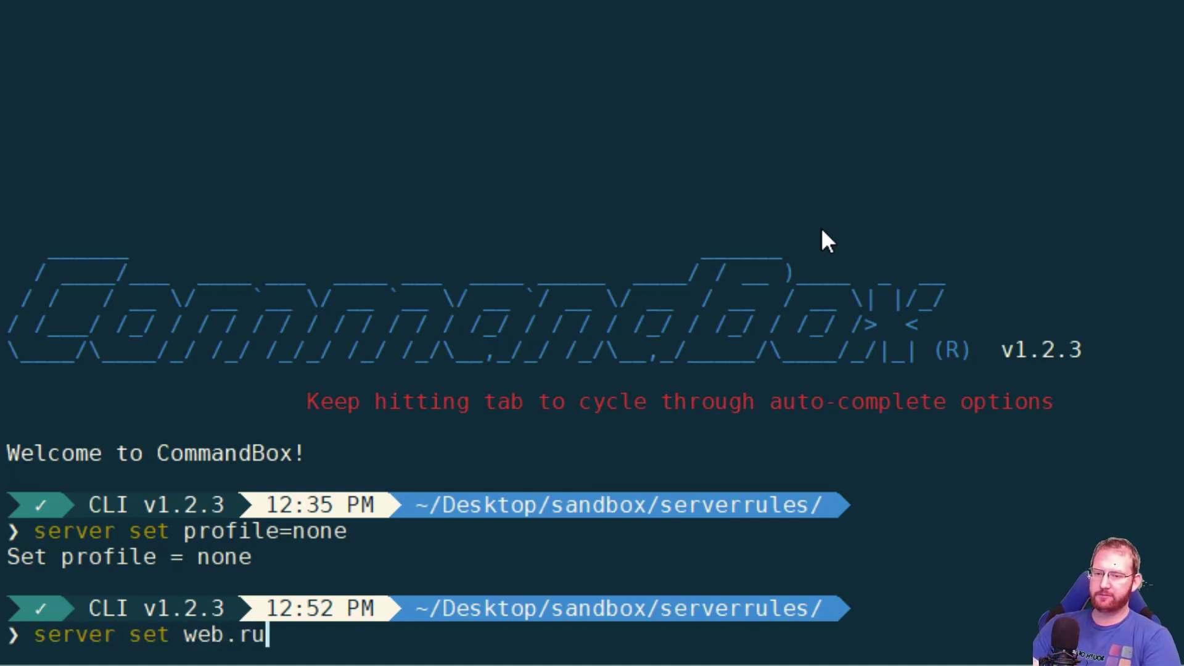
{"action": "key", "text": "Tab"}
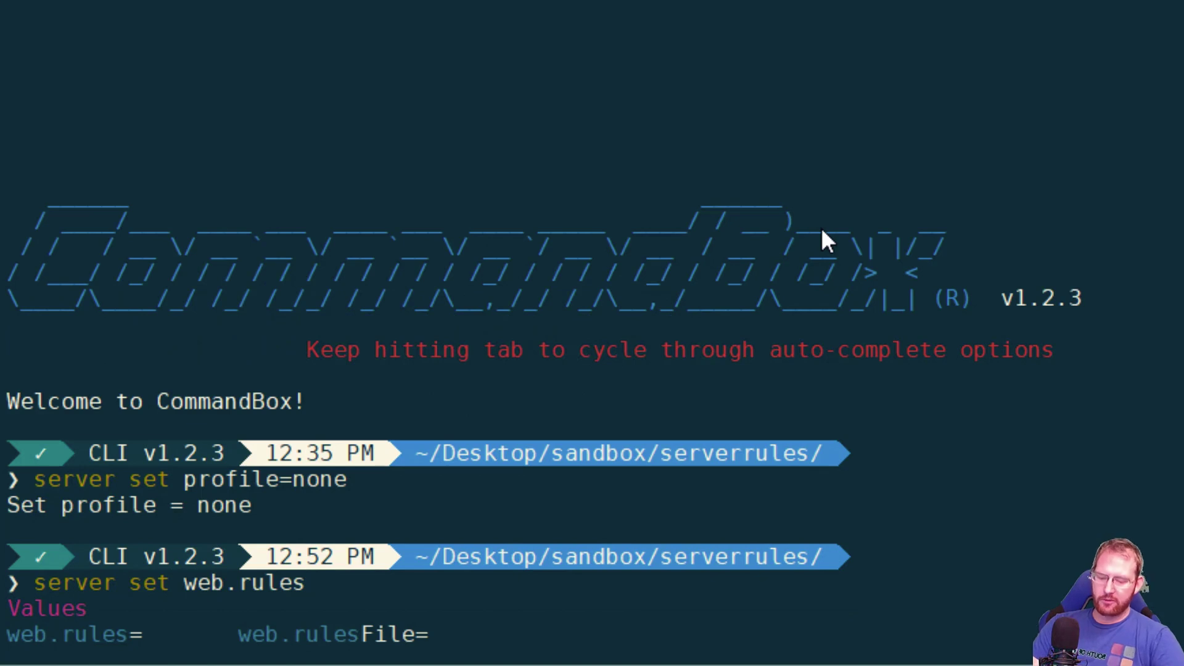
{"action": "type", "text": "[]"}
{"action": "key", "text": "Left"}
{"action": "type", "text": "1"}
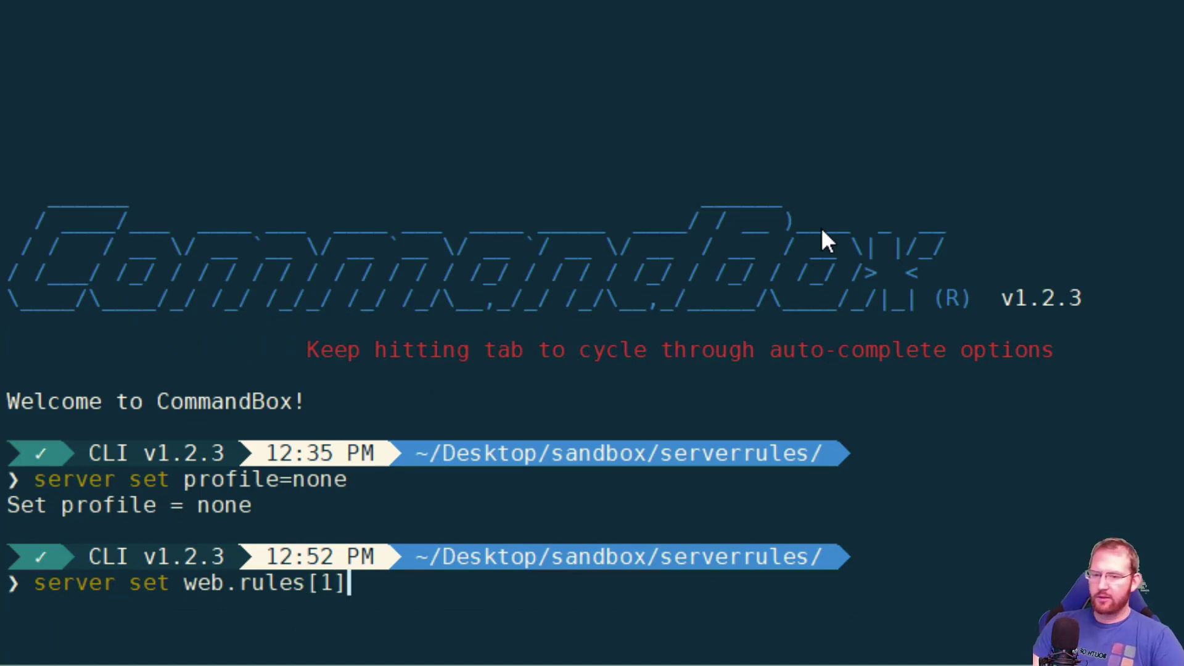
{"action": "key", "text": "Right"}
{"action": "type", "text": "=\"\""}
{"action": "key", "text": "Left"}
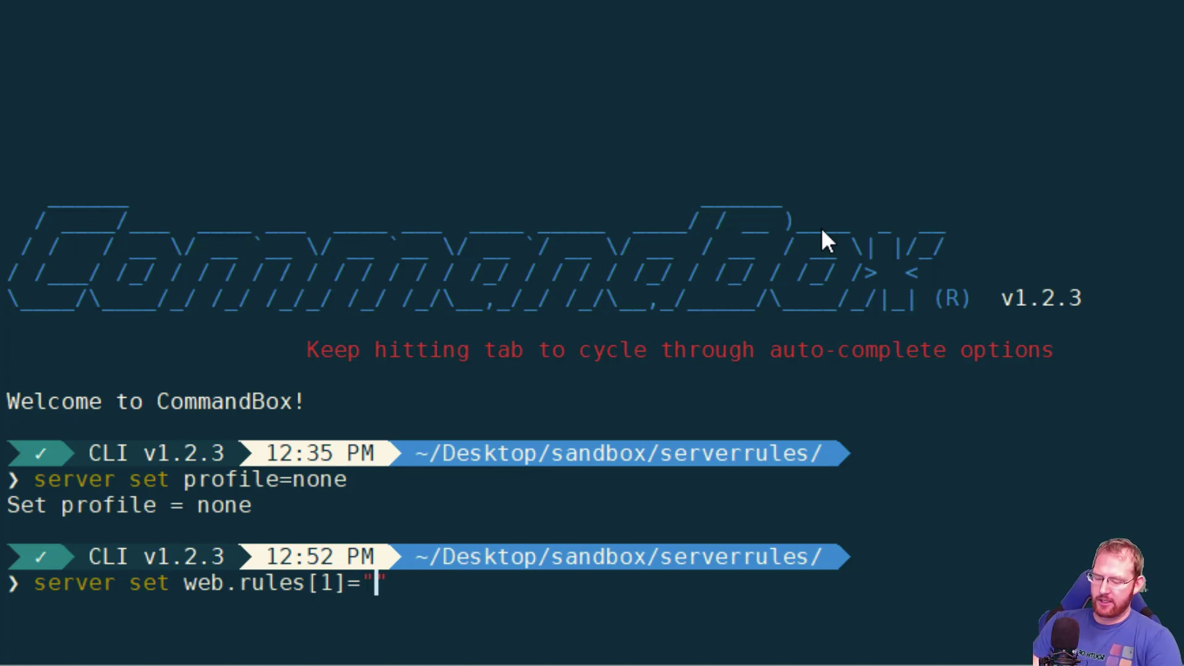
{"action": "type", "text": "path(foo)"}
{"action": "key", "text": "Left"}
{"action": "type", "text": "foo.txt"}
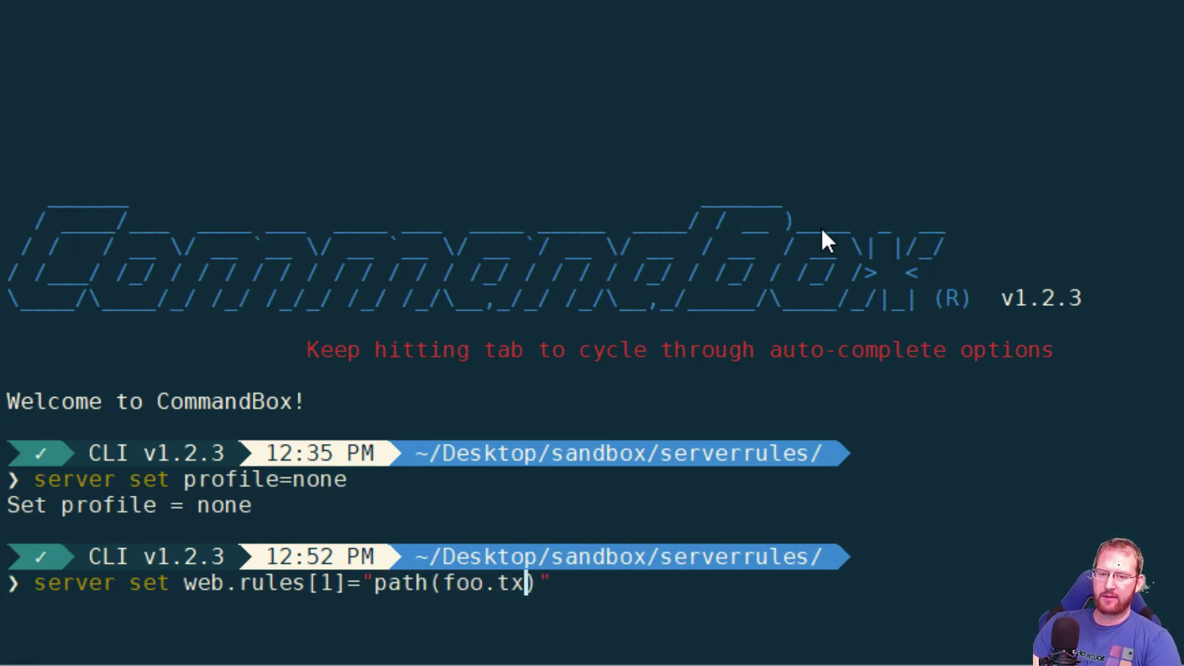
{"action": "key", "text": "Right"}
{"action": "type", "text": "-> re"}
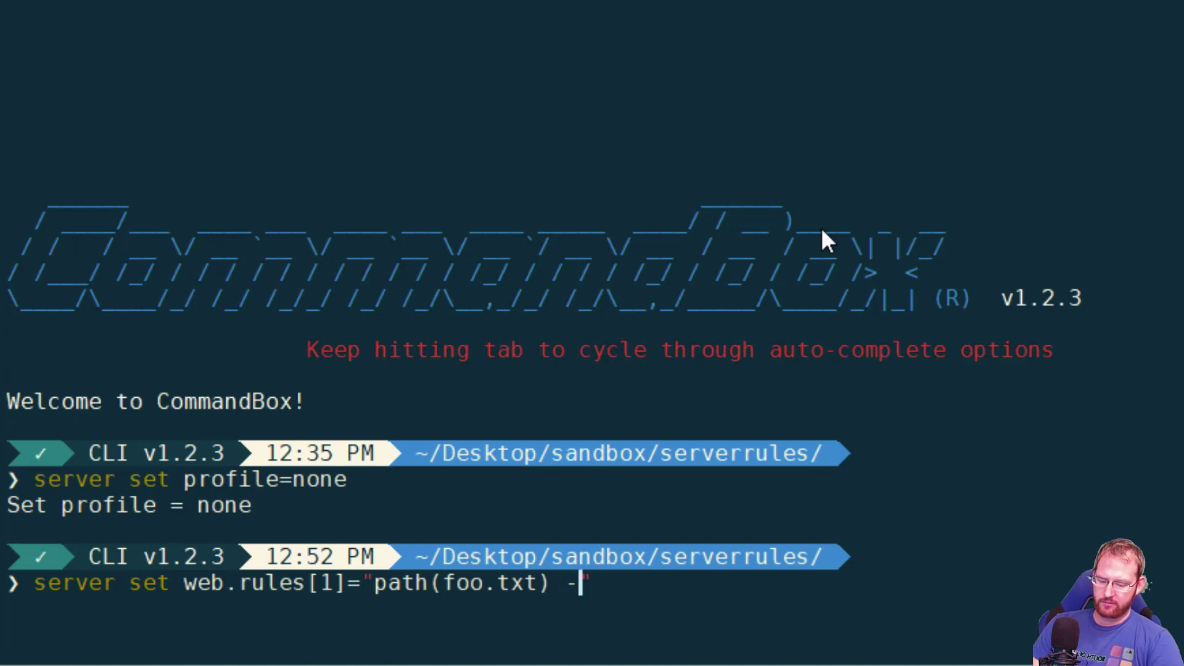
{"action": "type", "text": "write()"}
{"action": "key", "text": "Left"}
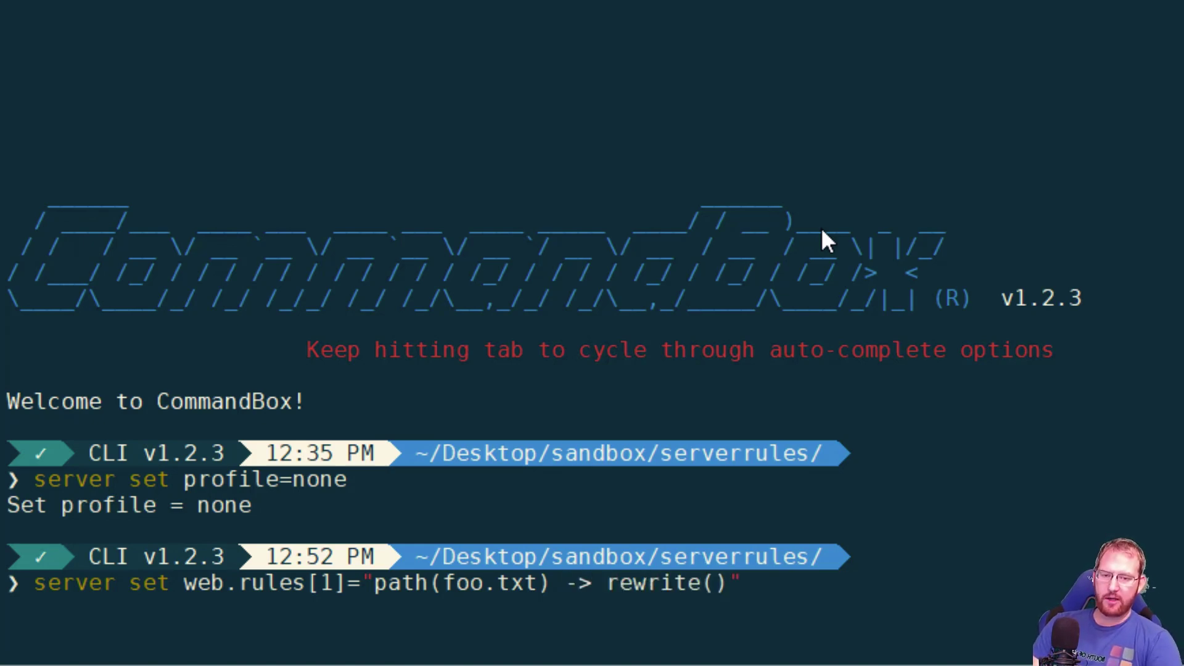
{"action": "type", "text": "bar.txt"}
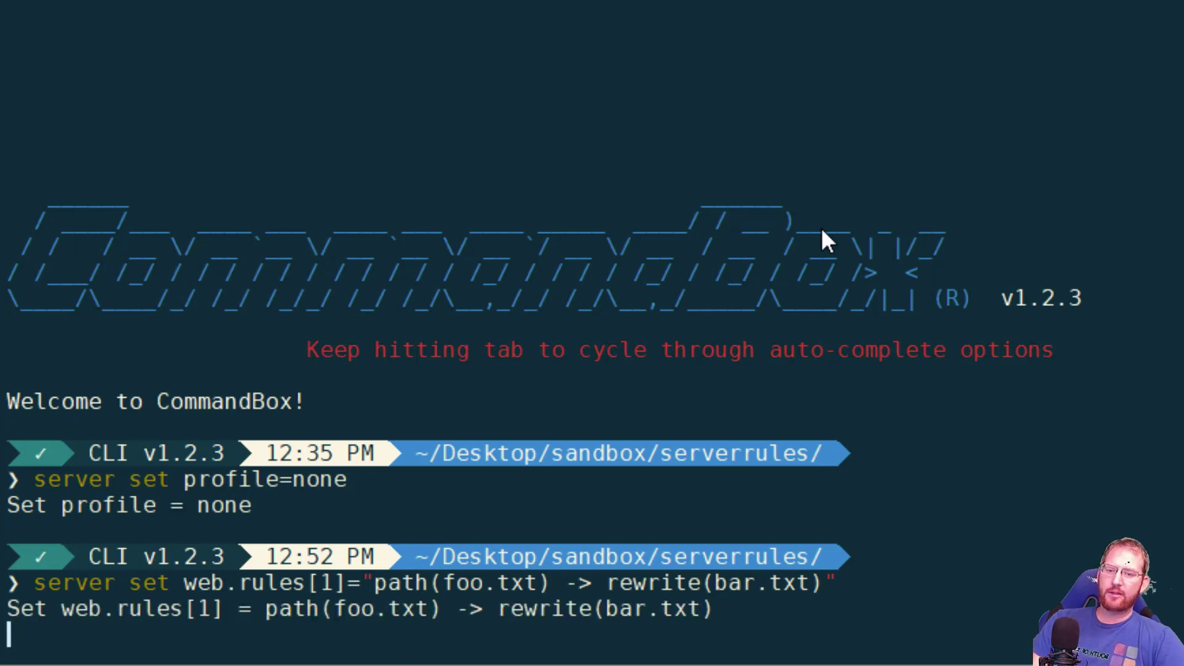
{"action": "key", "text": "Return"}
- Display the saved server configuration with server show and check the rule's foo.txt predicate and bar.txt rewrite target
{"action": "type", "text": "server shpw"}
{"action": "key", "text": "BackSpace"}
{"action": "key", "text": "BackSpace"}
{"action": "type", "text": "pw"}
{"action": "key", "text": "Return"}
{"action": "key", "text": "Up"}
{"action": "key", "text": "BackSpace"}
{"action": "key", "text": "BackSpace"}
{"action": "type", "text": "ow"}
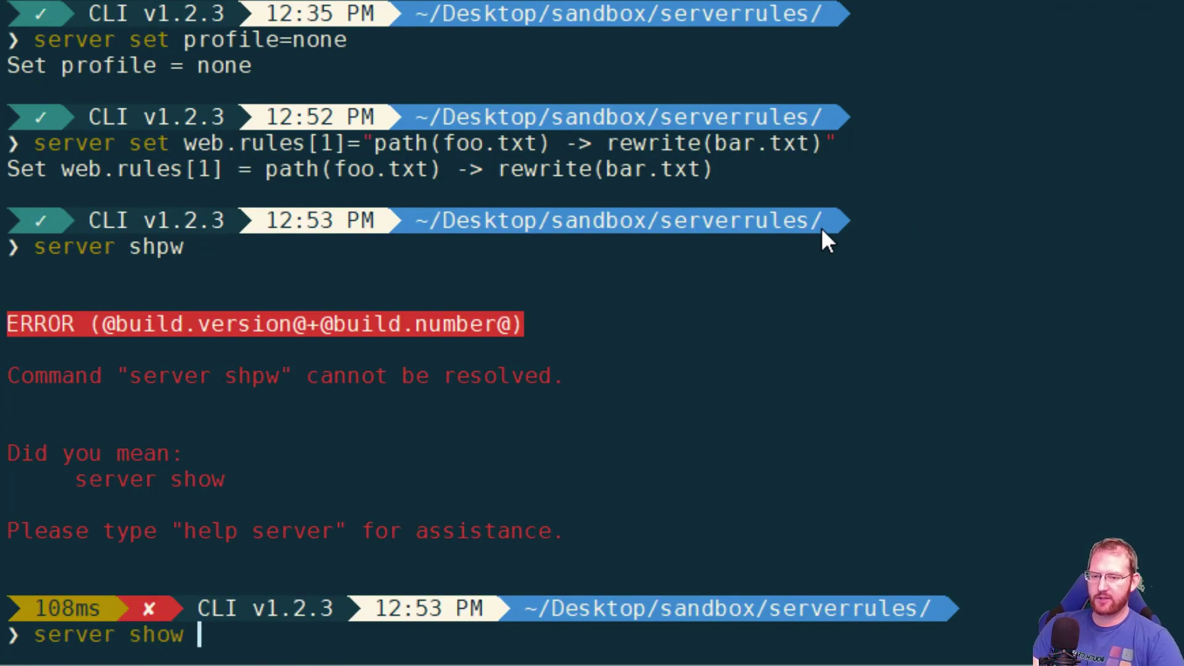
{"action": "key", "text": "Return"}
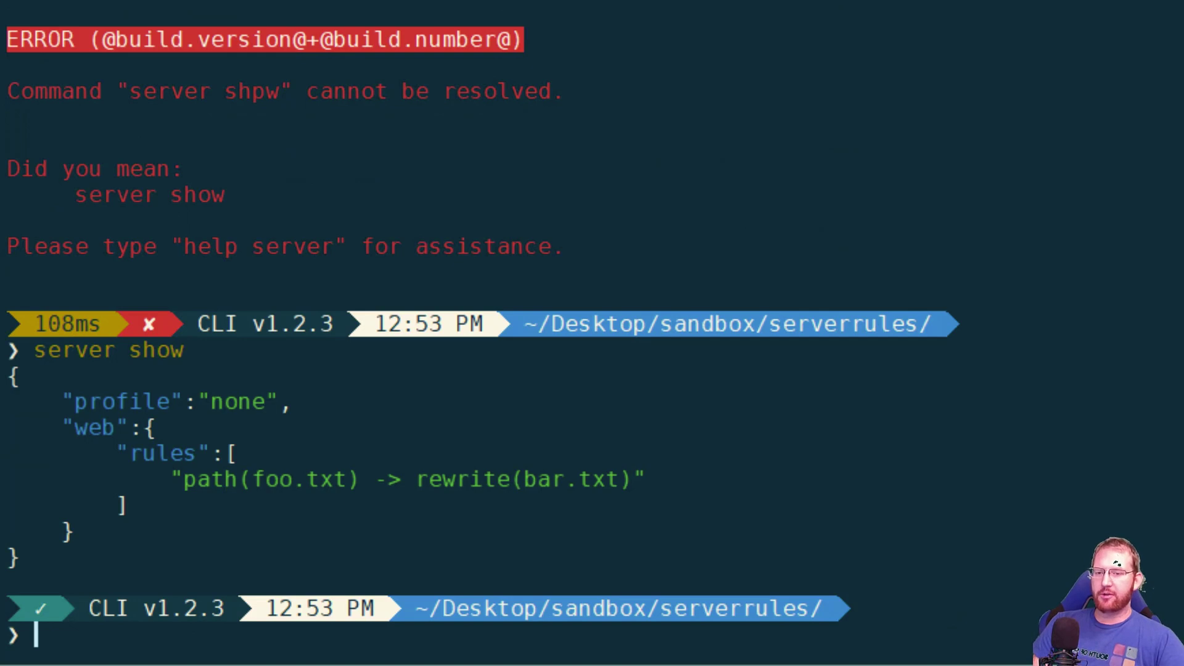
{"action": "left_click_drag", "start_coordinate": [161, 480], "coordinate": [349, 482]}
{"action": "left_click_drag", "start_coordinate": [524, 480], "coordinate": [592, 480]}
{"action": "left_click", "coordinate": [443, 493]}
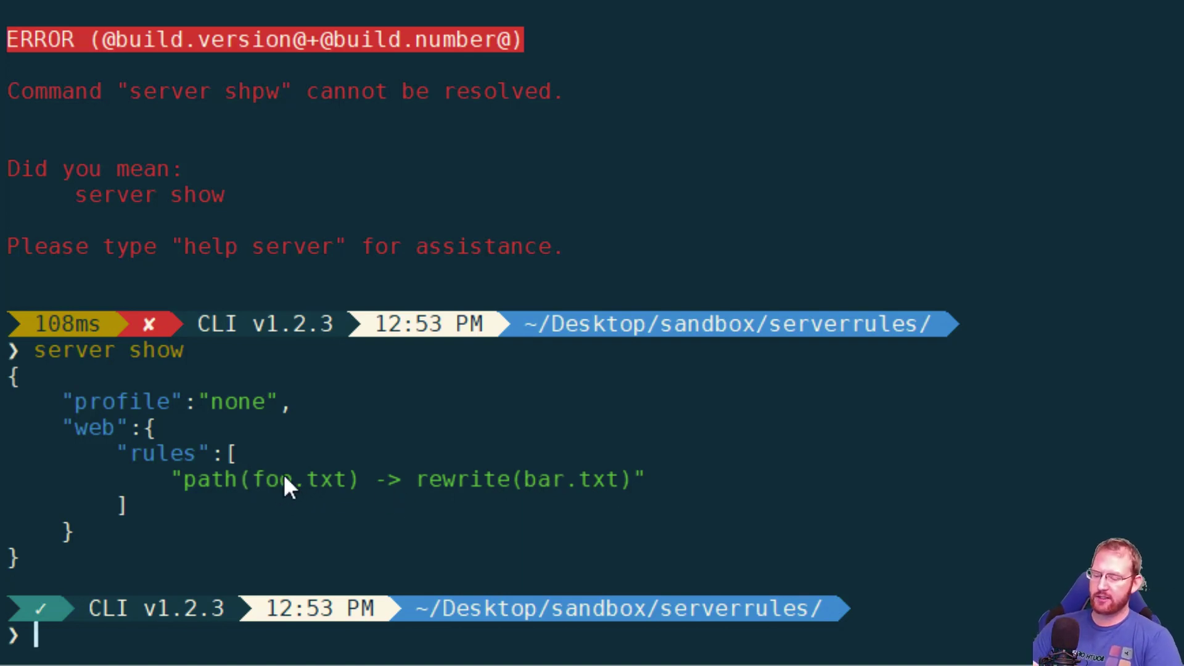
- Create foo.txt in the serverrules folder by echoing the text "foo" into it
{"action": "type", "text": "ecjo"}
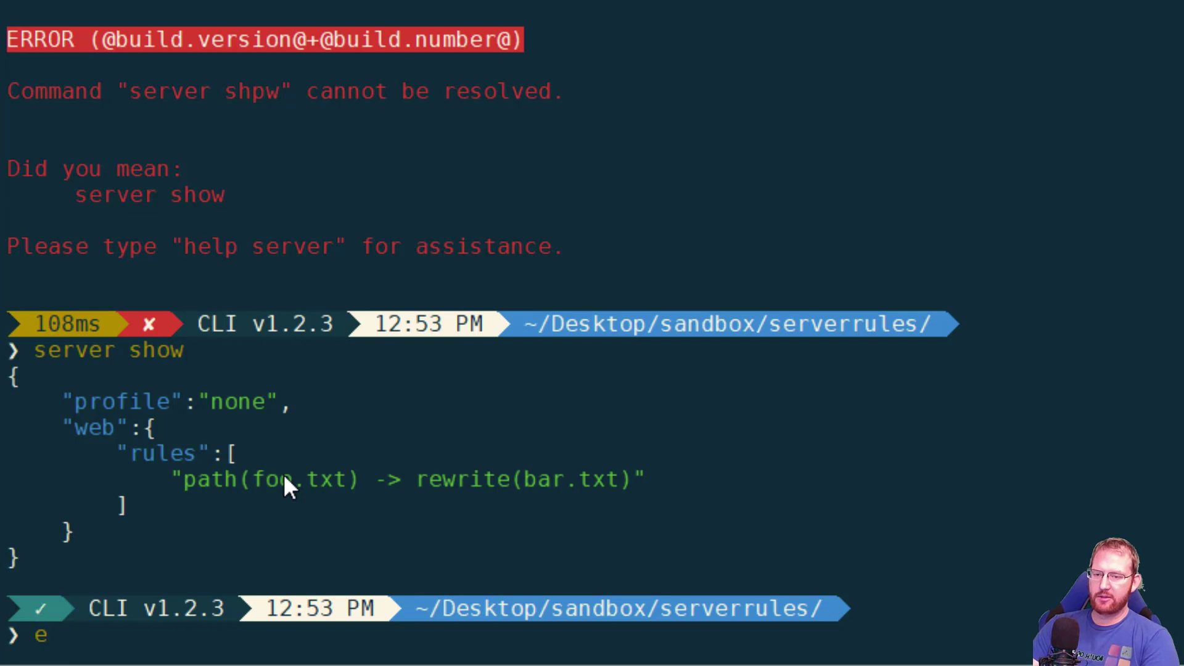
{"action": "key", "text": "BackSpace"}
{"action": "type", "text": "po"}
{"action": "key", "text": "BackSpace"}
{"action": "key", "text": "BackSpace"}
{"action": "key", "text": "BackSpace"}
{"action": "type", "text": "ho \"foo\" > "}
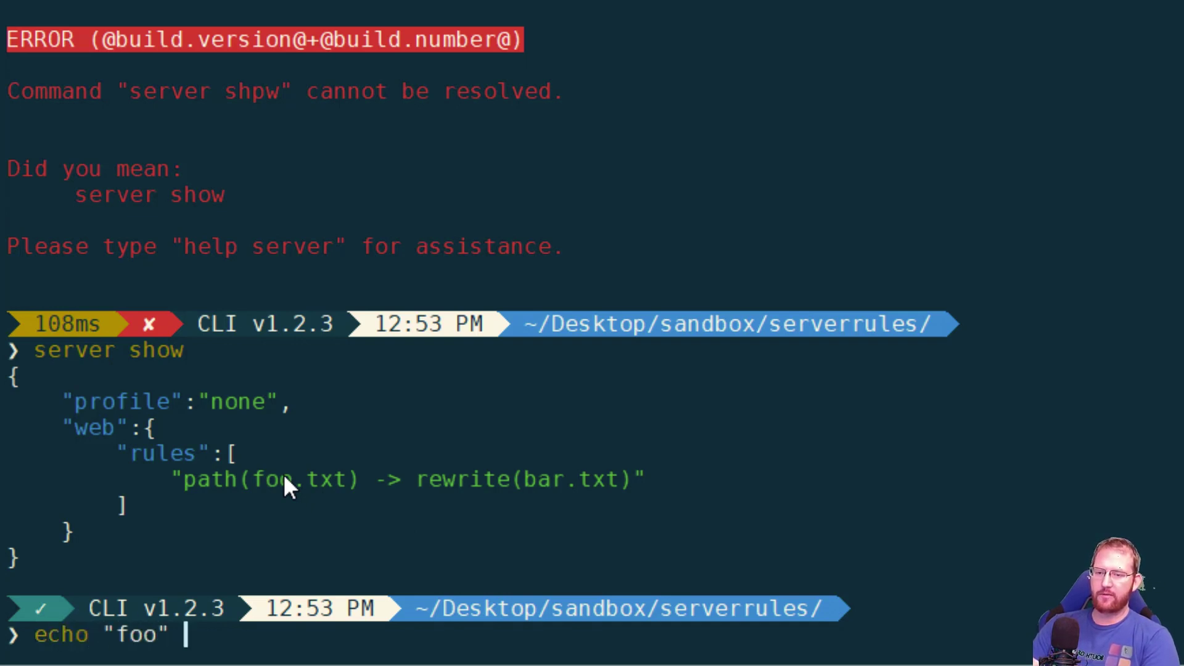
{"action": "type", "text": "foo.txt"}
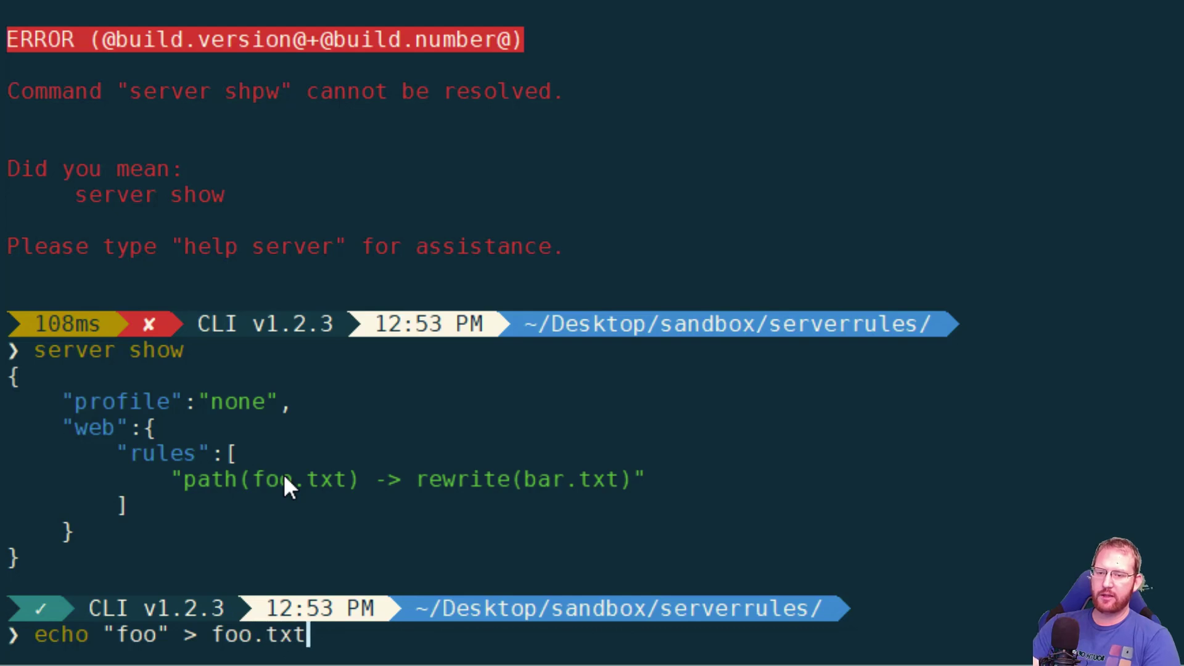
{"action": "key", "text": "Return"}
- Create bar.txt containing the text bar with echo, and list the folder's files with ll
{"action": "type", "text": "echo b"}
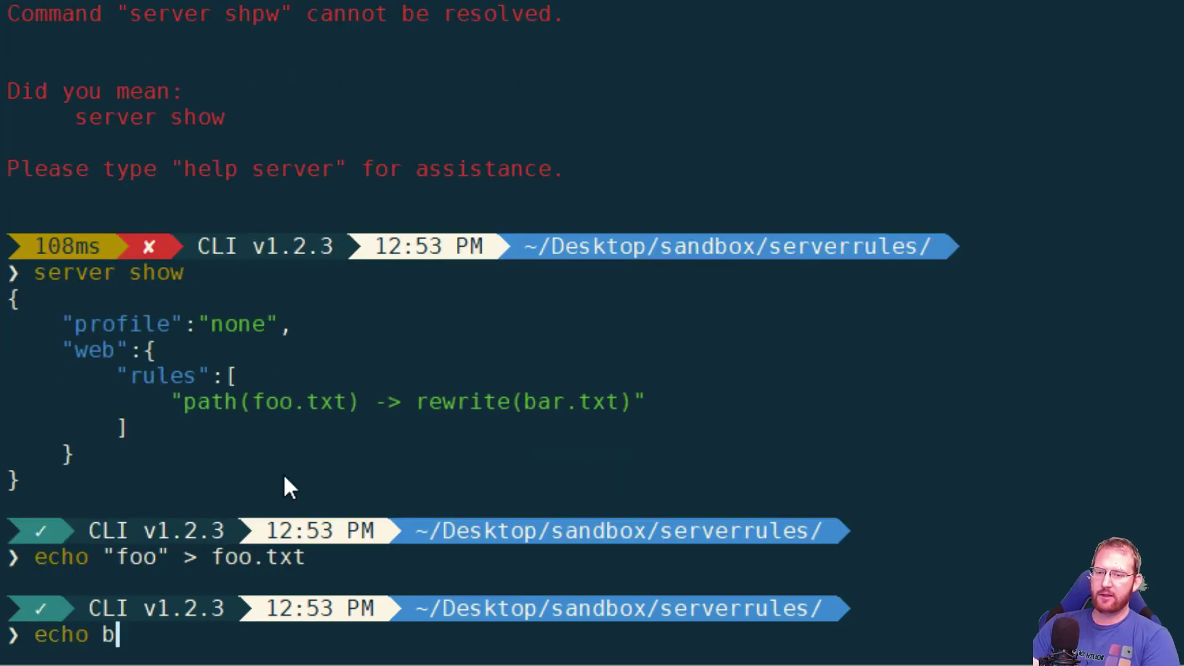
{"action": "type", "text": "ar > bar.txt"}
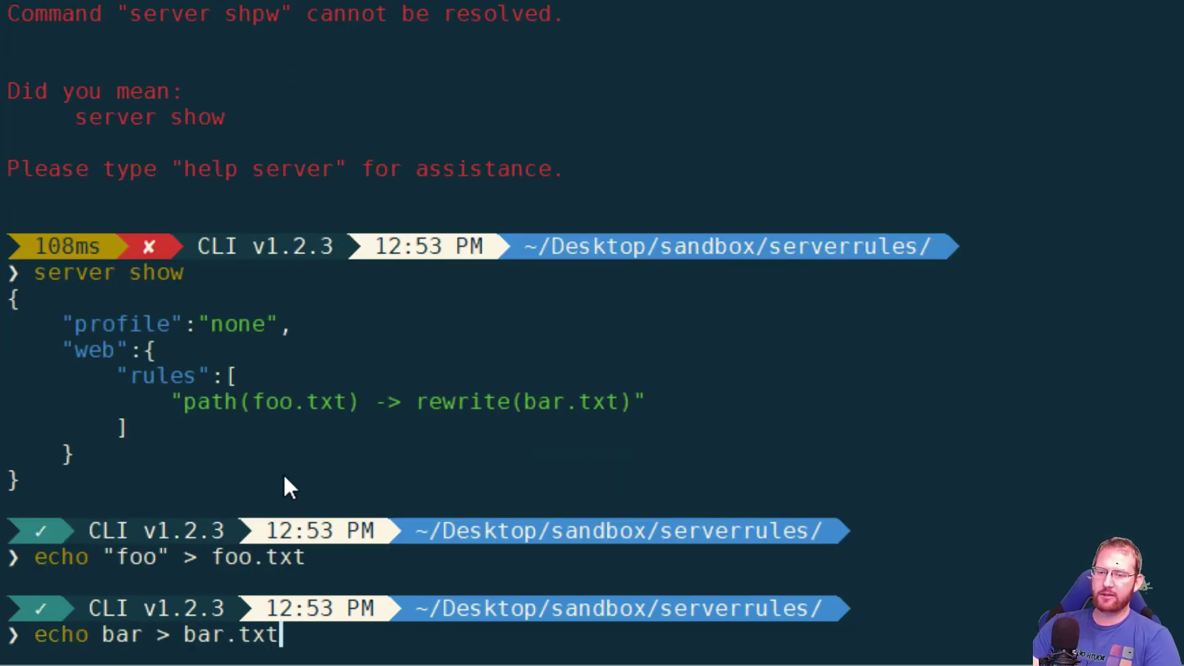
{"action": "key", "text": "Return"}
{"action": "type", "text": "ll"}
{"action": "key", "text": "Return"}
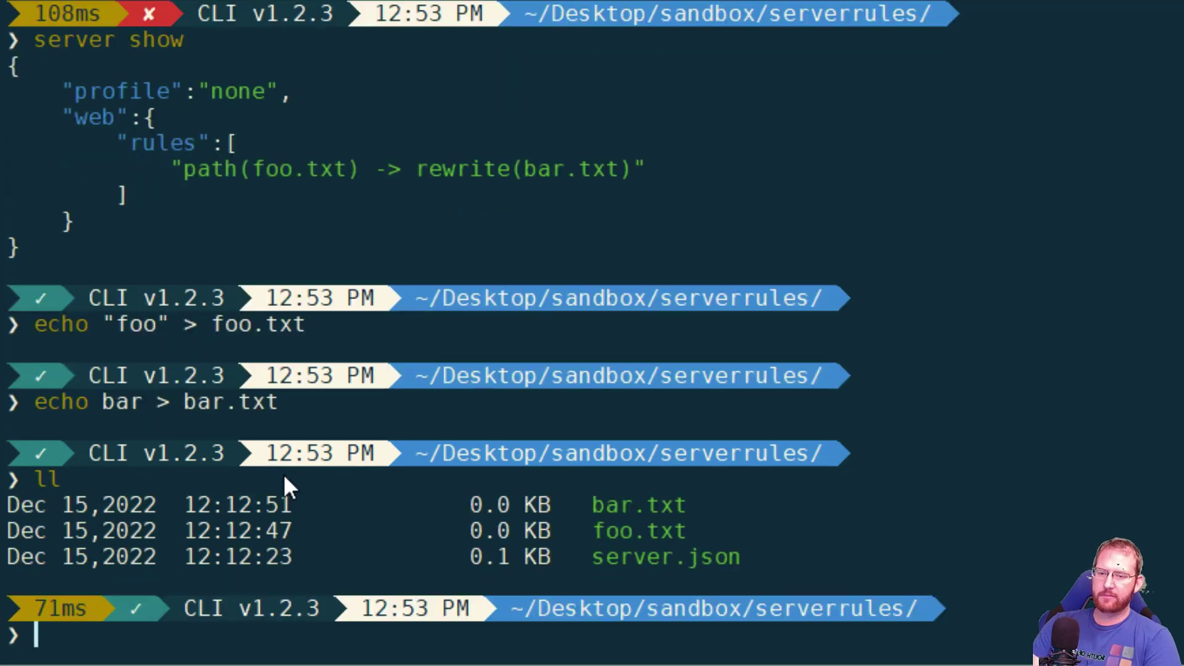
- Start the server in console mode with trace logging, using start --console --trace
{"action": "type", "text": "start"}
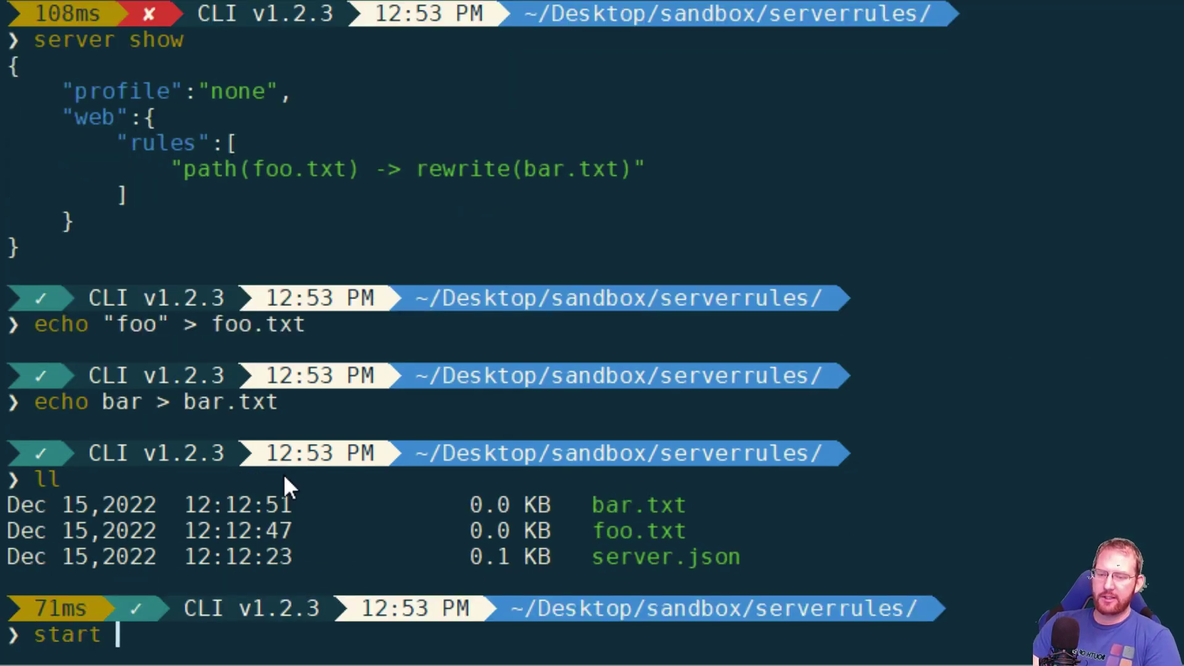
{"action": "type", "text": " --"}
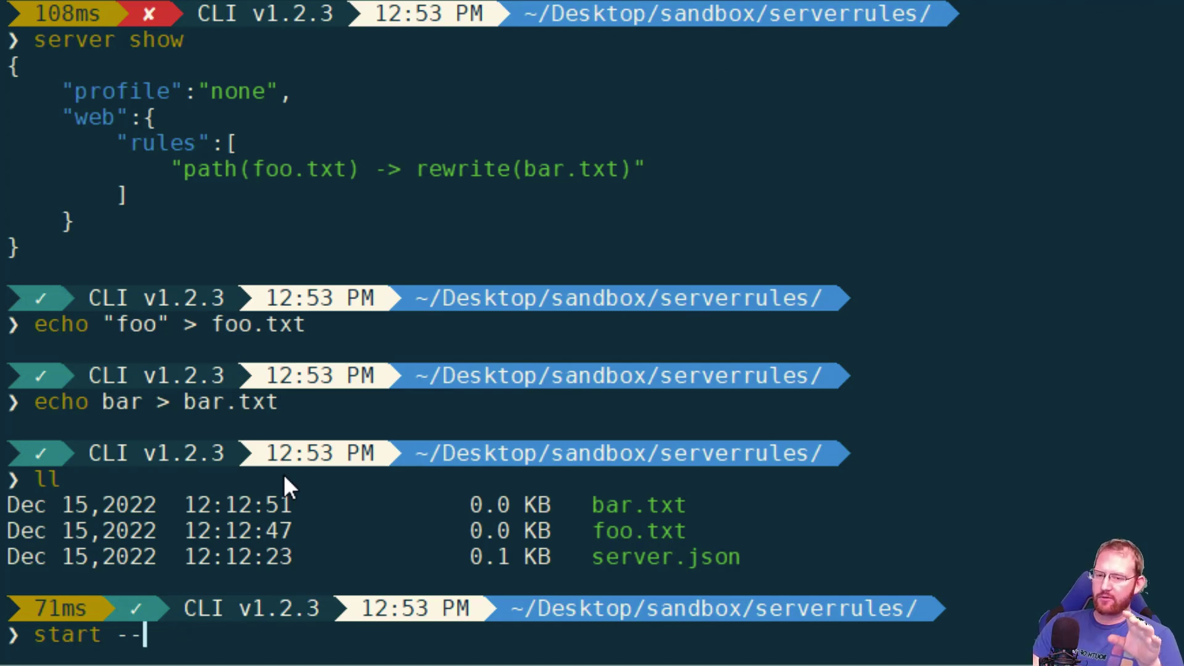
{"action": "type", "text": "console"}
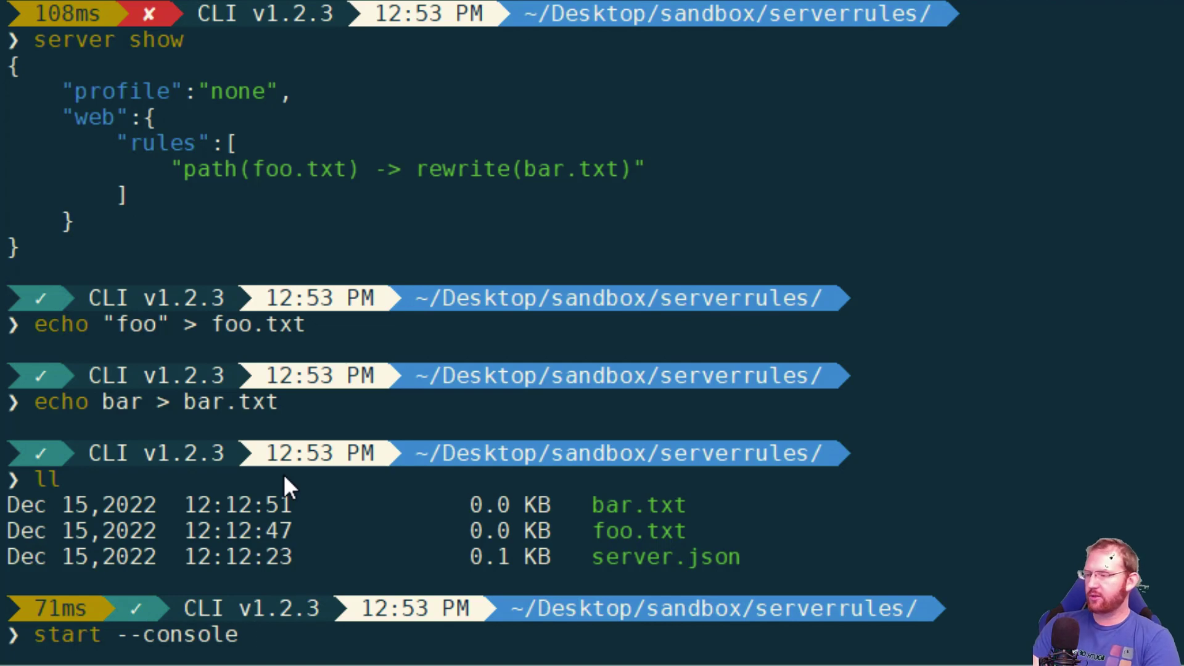
{"action": "type", "text": " --debug"}
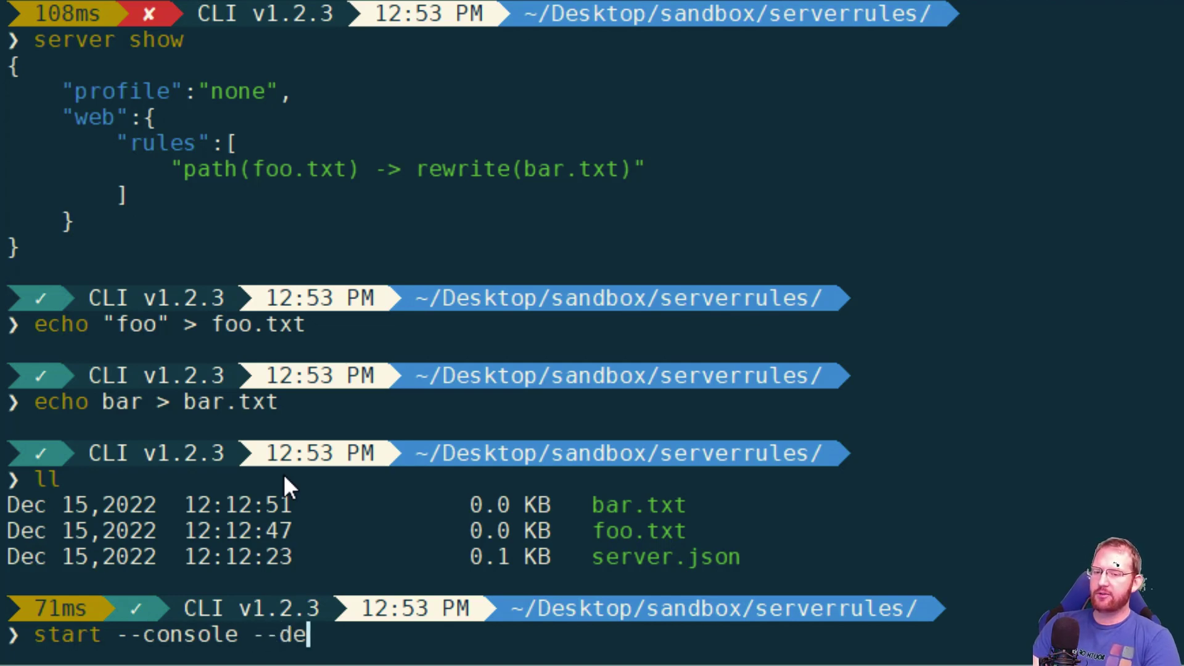
{"action": "key", "text": "BackSpace"}
{"action": "key", "text": "BackSpace"}
{"action": "key", "text": "BackSpace"}
{"action": "key", "text": "BackSpace"}
{"action": "key", "text": "BackSpace"}
{"action": "type", "text": "trace"}
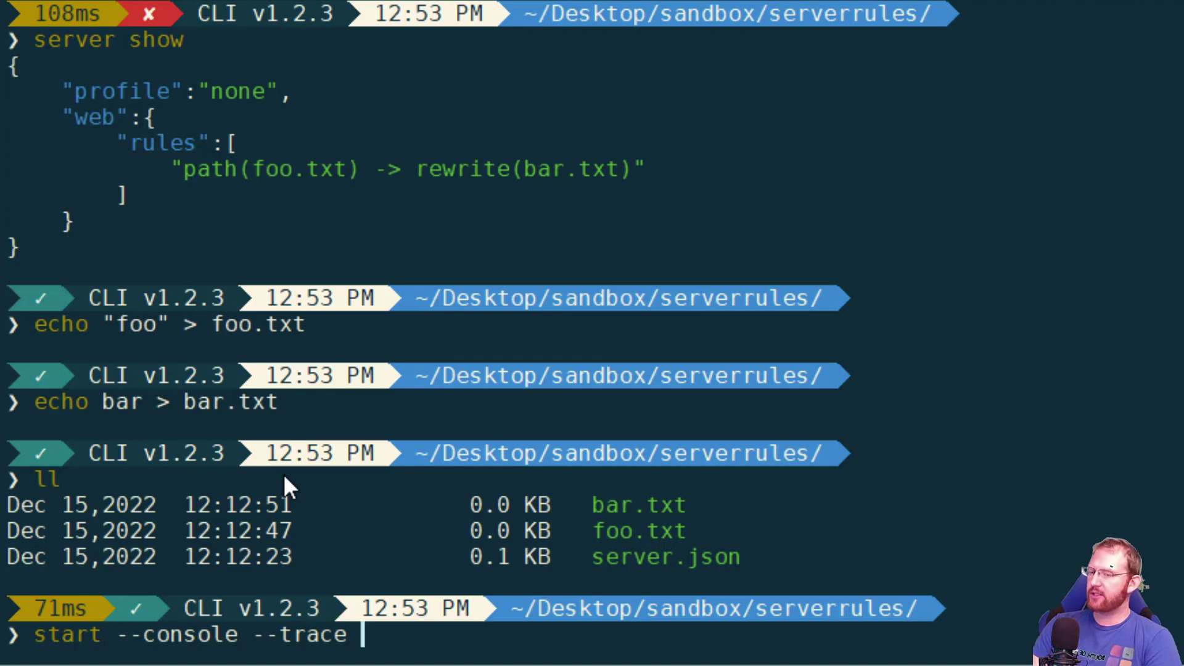
{"action": "key", "text": "Return"}
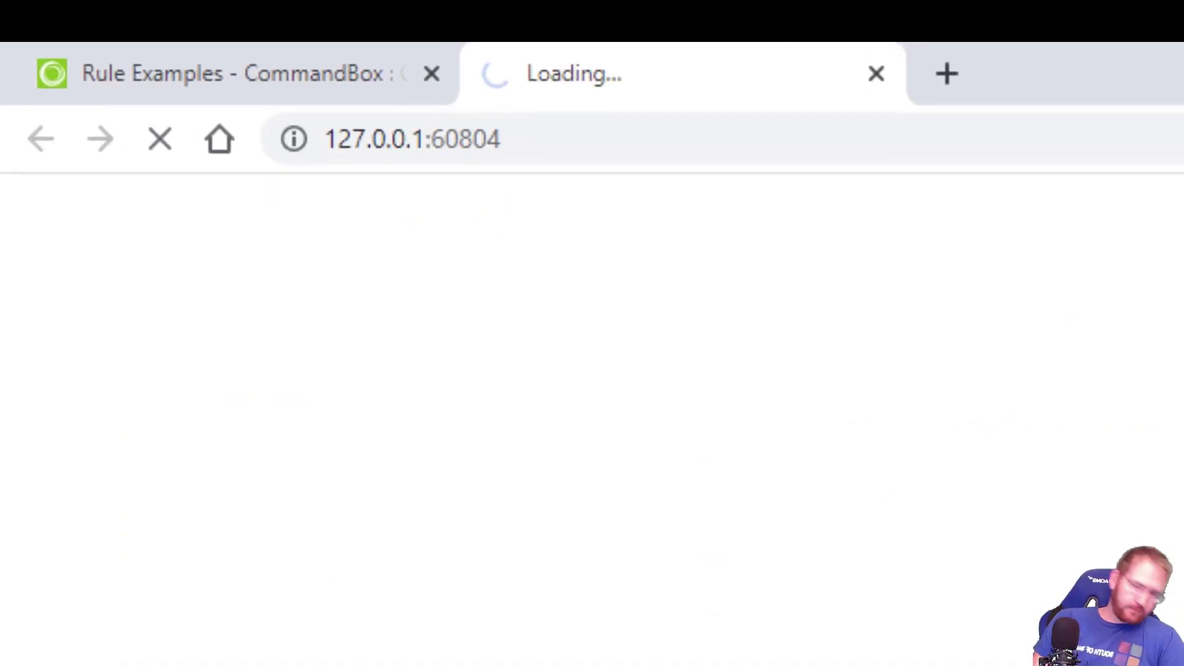
- Request 127.0.0.1:60804/foo.txt in the browser and check which file's content is served
{"action": "double_click", "coordinate": [601, 147]}
{"action": "left_click", "coordinate": [609, 153]}
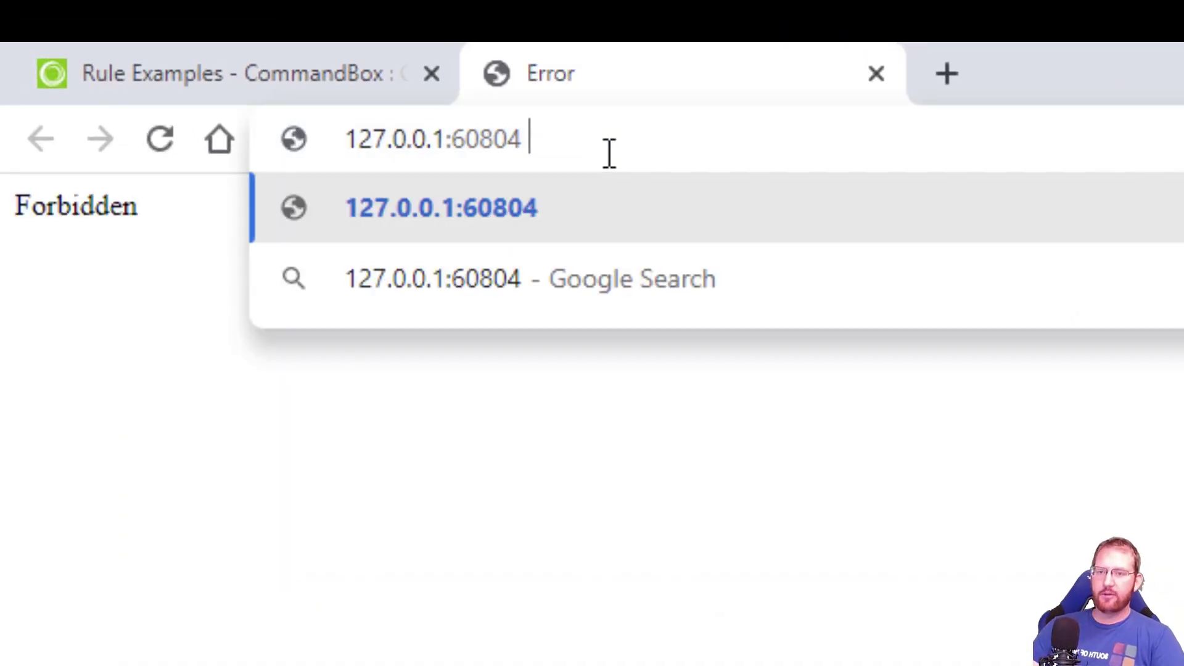
{"action": "key", "text": "BackSpace"}
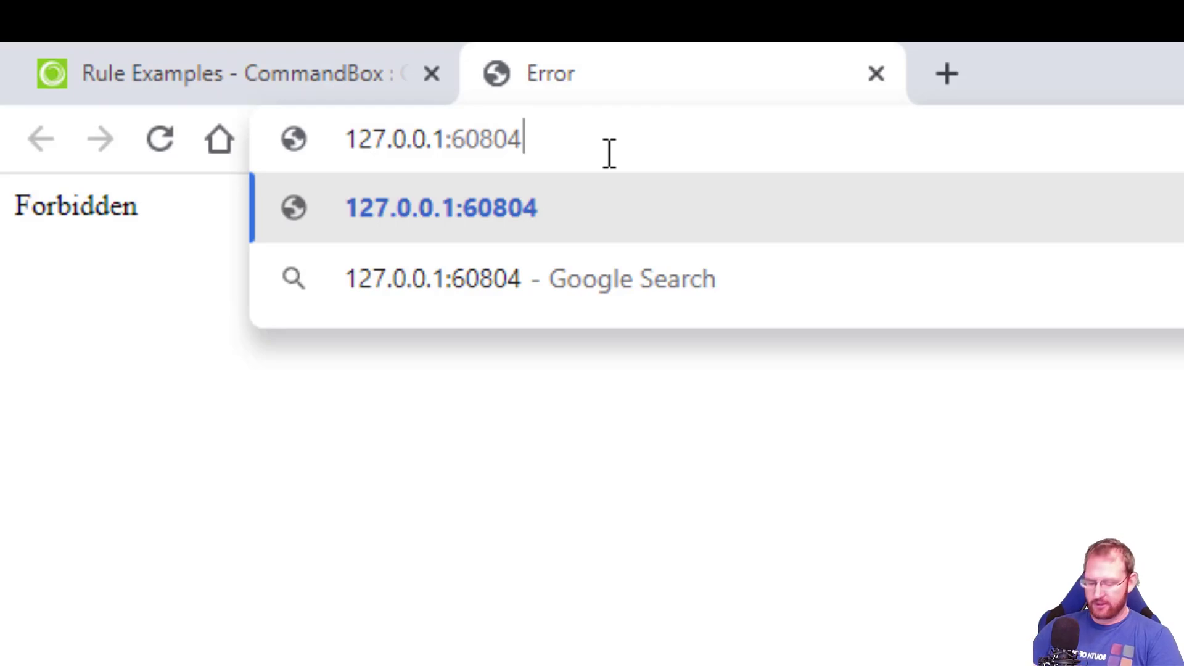
{"action": "type", "text": "/"}
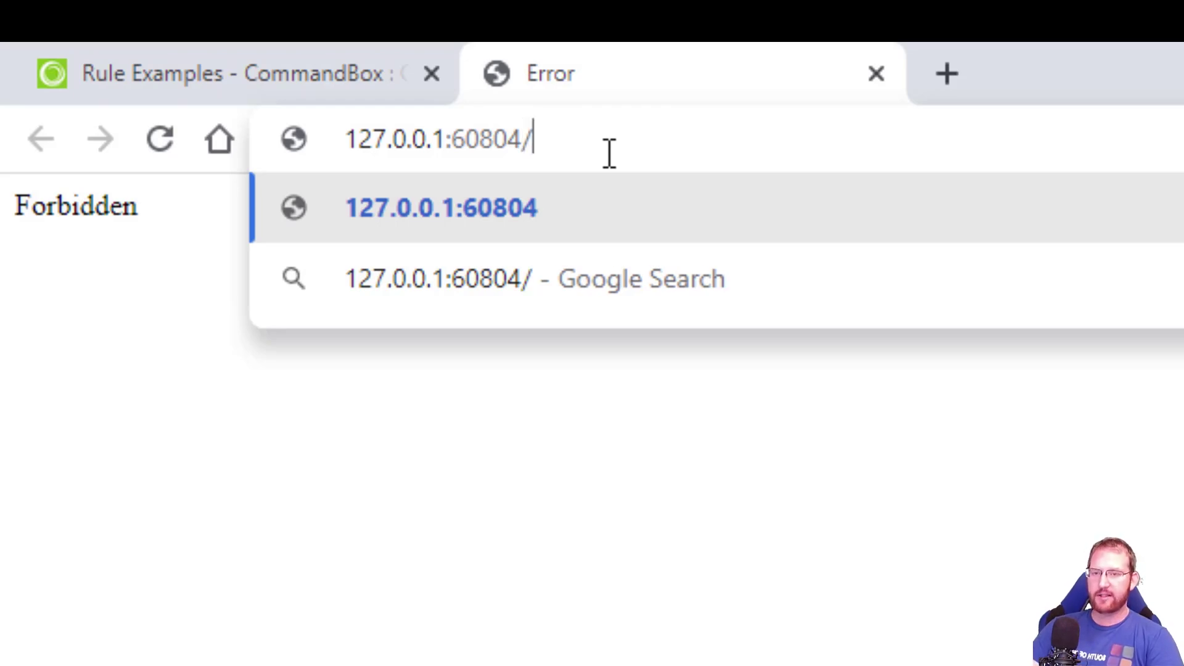
{"action": "type", "text": "foo.txt"}
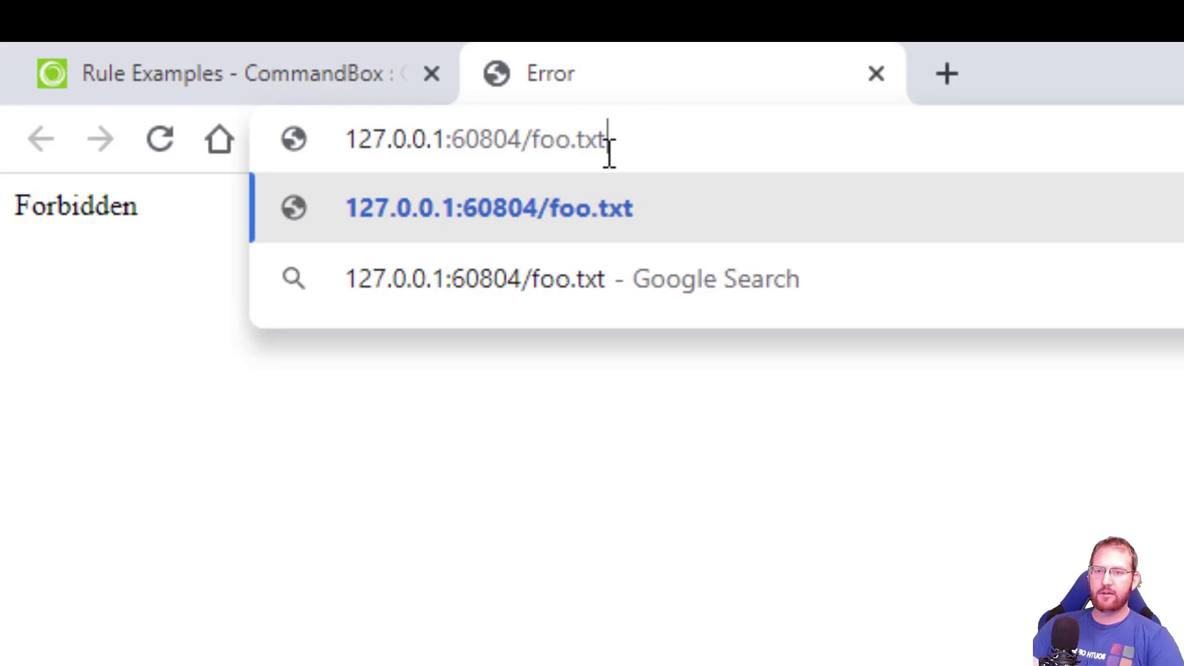
{"action": "key", "text": "Return"}
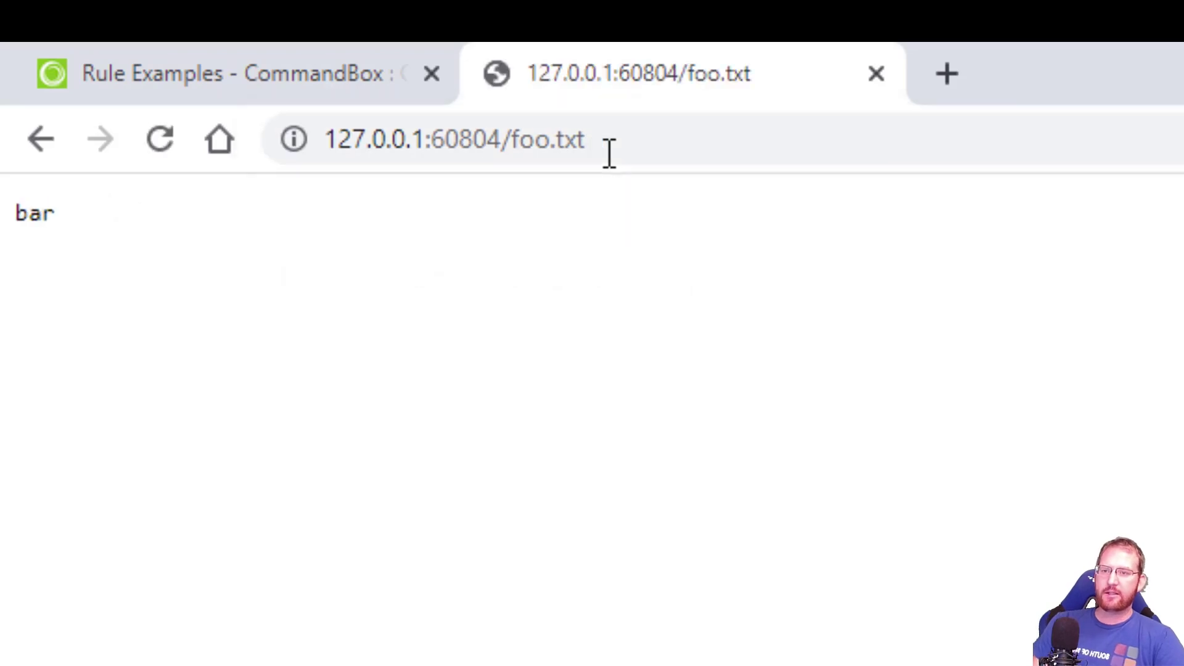
{"action": "double_click", "coordinate": [35, 207]}
{"action": "left_click", "coordinate": [168, 275]}
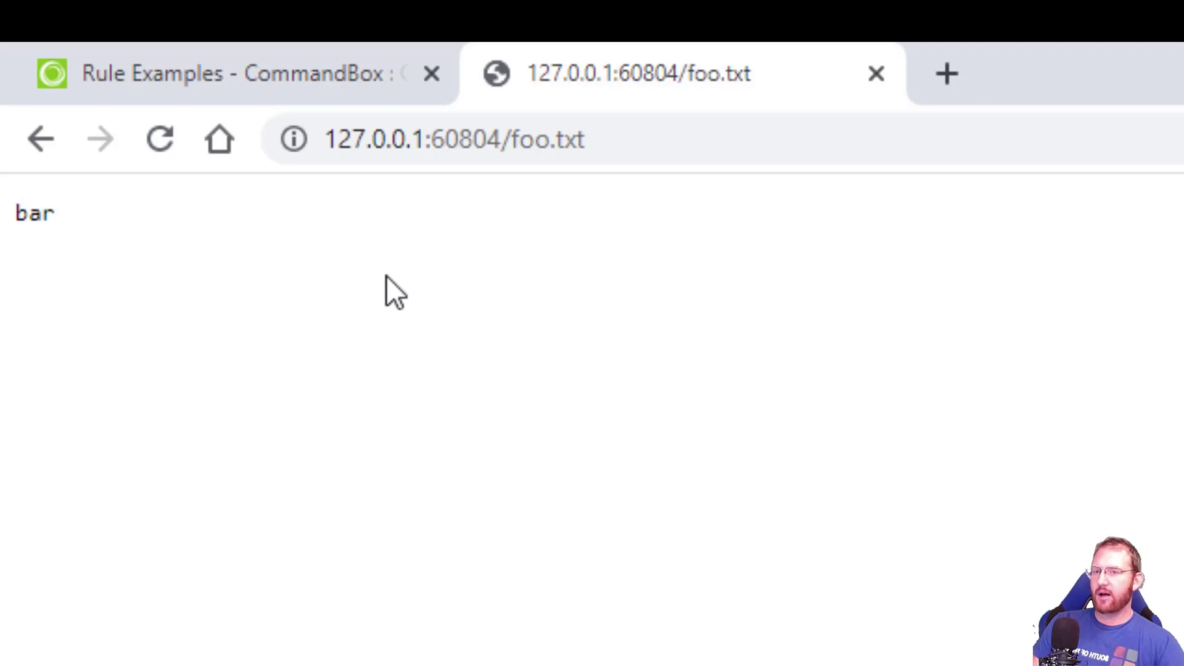
- Switch to the CommandBox console, add separator lines below the log, and reload foo.txt in the browser to isolate its trace output
{"action": "key", "text": "alt+Tab"}
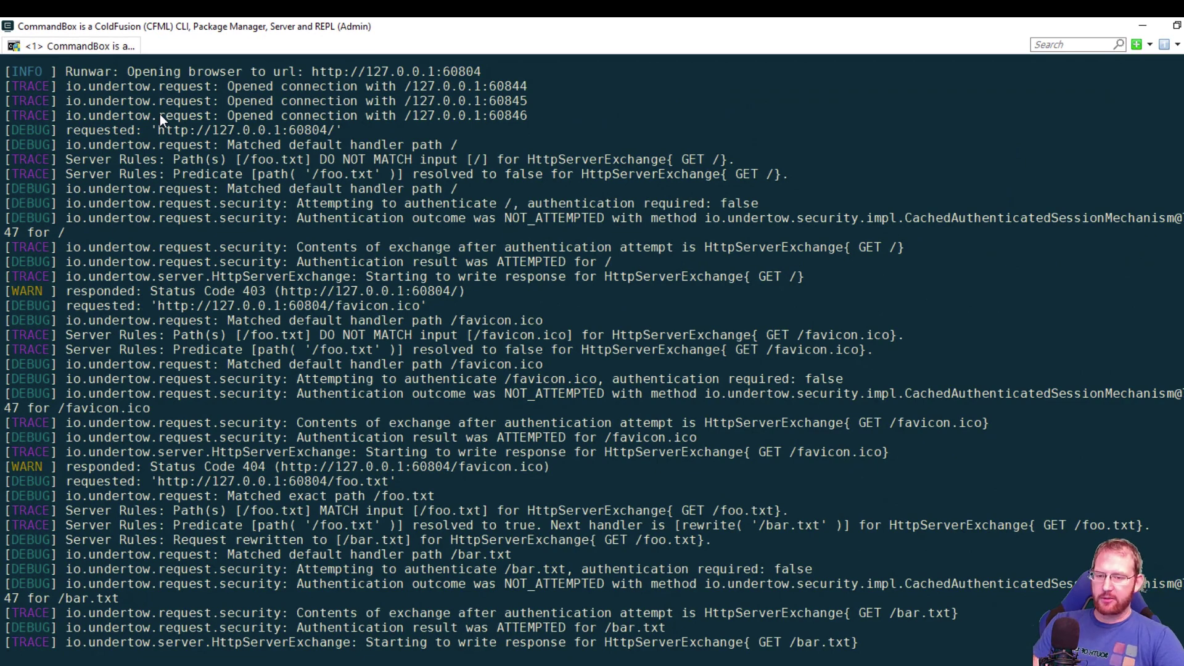
{"action": "key", "text": "Return"}
{"action": "key", "text": "Return"}
{"action": "key", "text": "Return"}
{"action": "key", "text": "Return"}
{"action": "key", "text": "Return"}
{"action": "key", "text": "Return"}
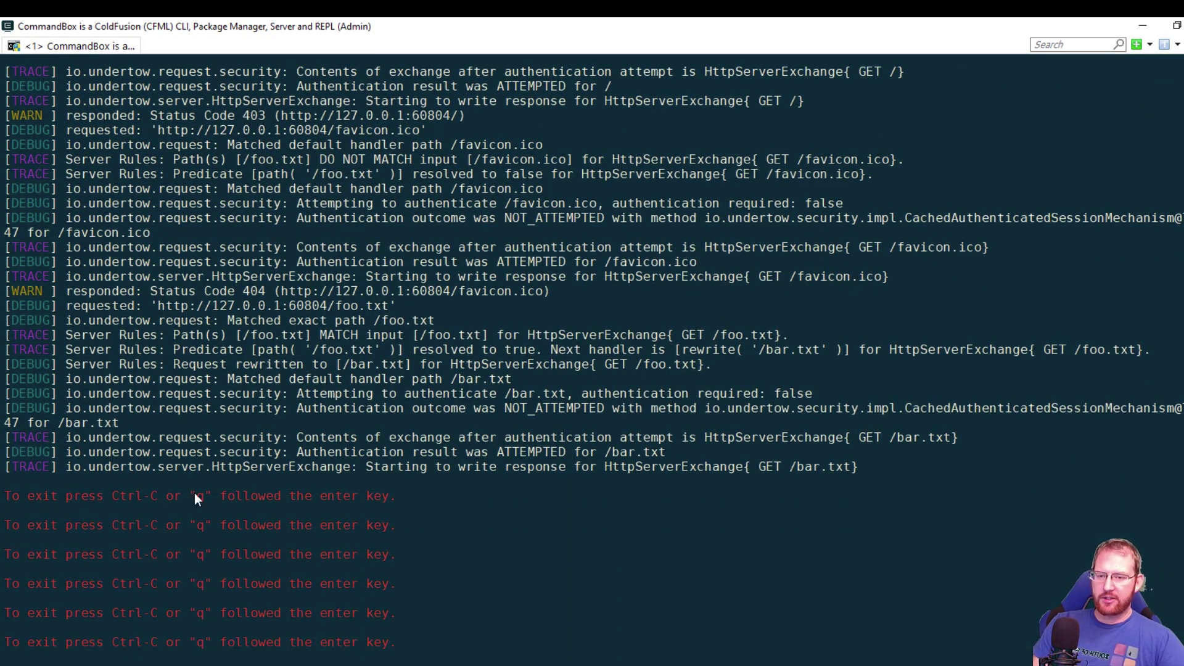
{"action": "left_click_drag", "start_coordinate": [105, 491], "coordinate": [497, 567]}
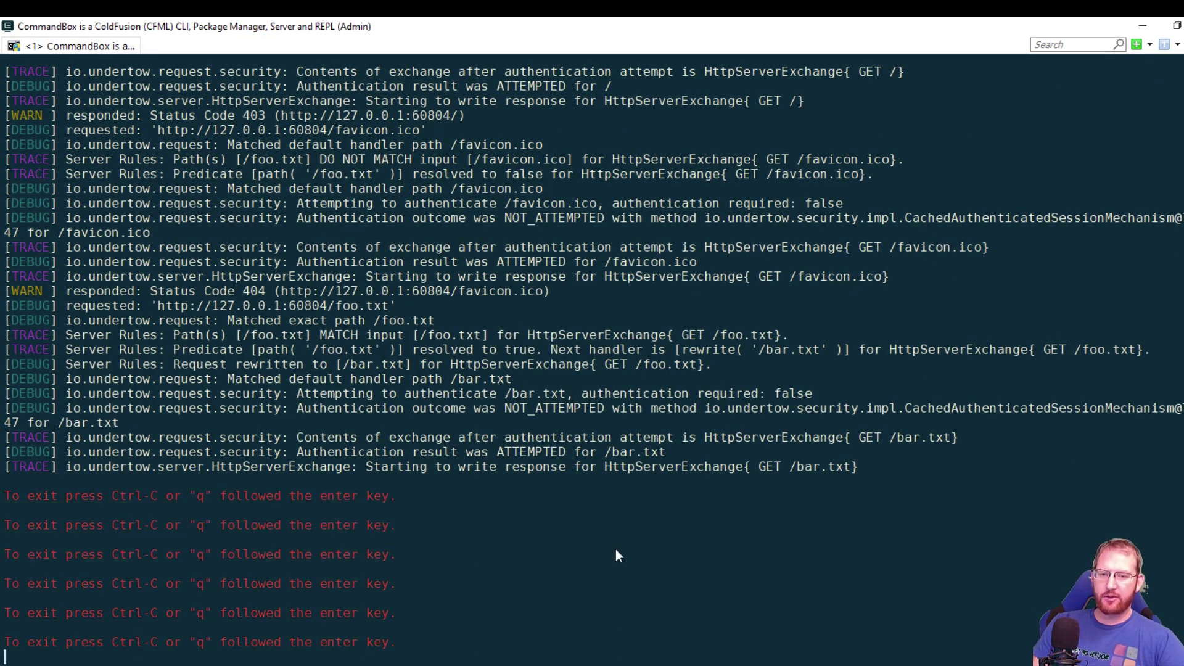
{"action": "key", "text": "alt+Tab"}
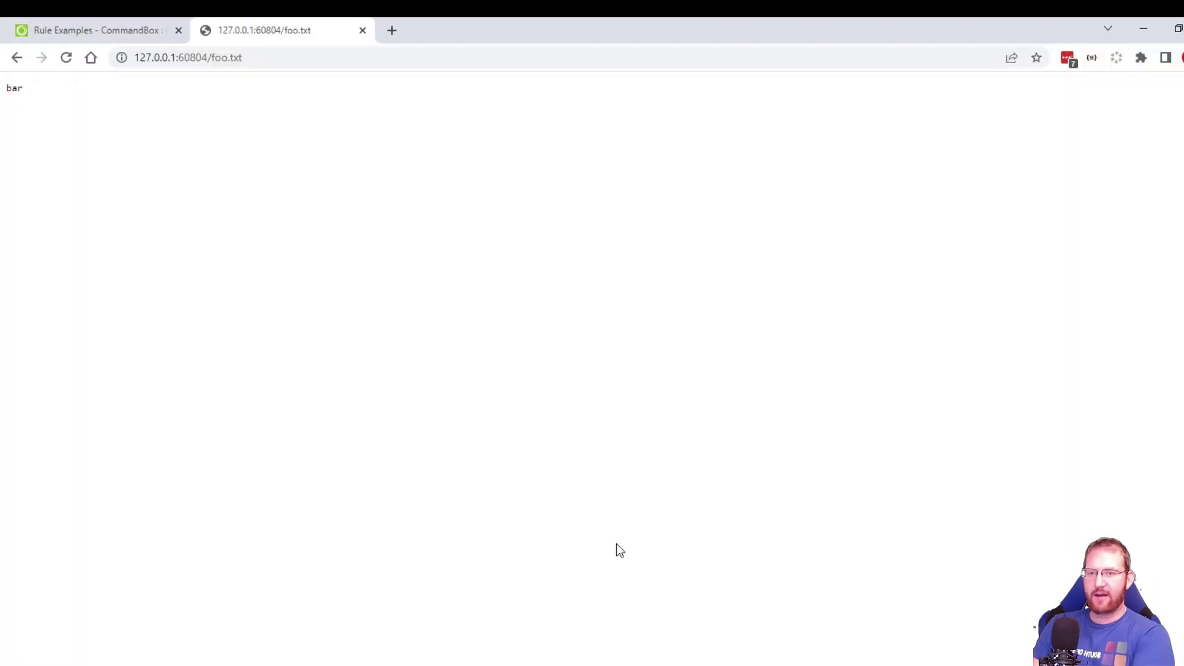
{"action": "key", "text": "alt+Tab"}
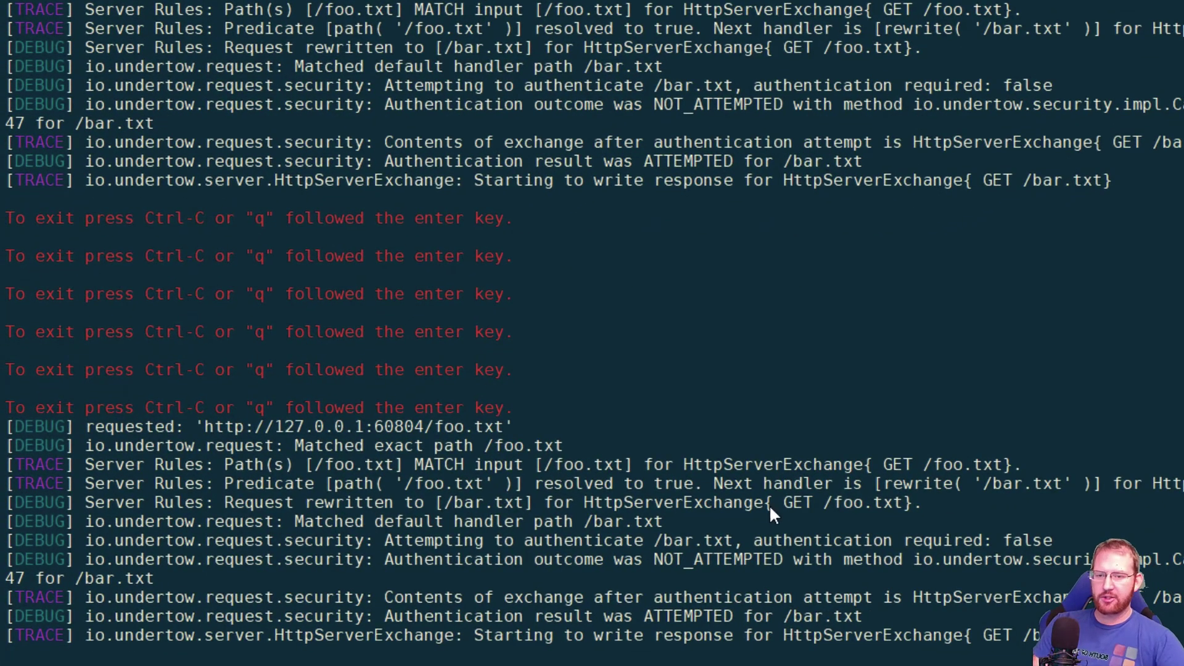
- Examine the newest foo.txt request block in the trace log, comparing the requested path with the Server Rules path match entry
{"action": "left_click_drag", "start_coordinate": [17, 431], "coordinate": [781, 634]}
{"action": "left_click", "coordinate": [780, 633]}
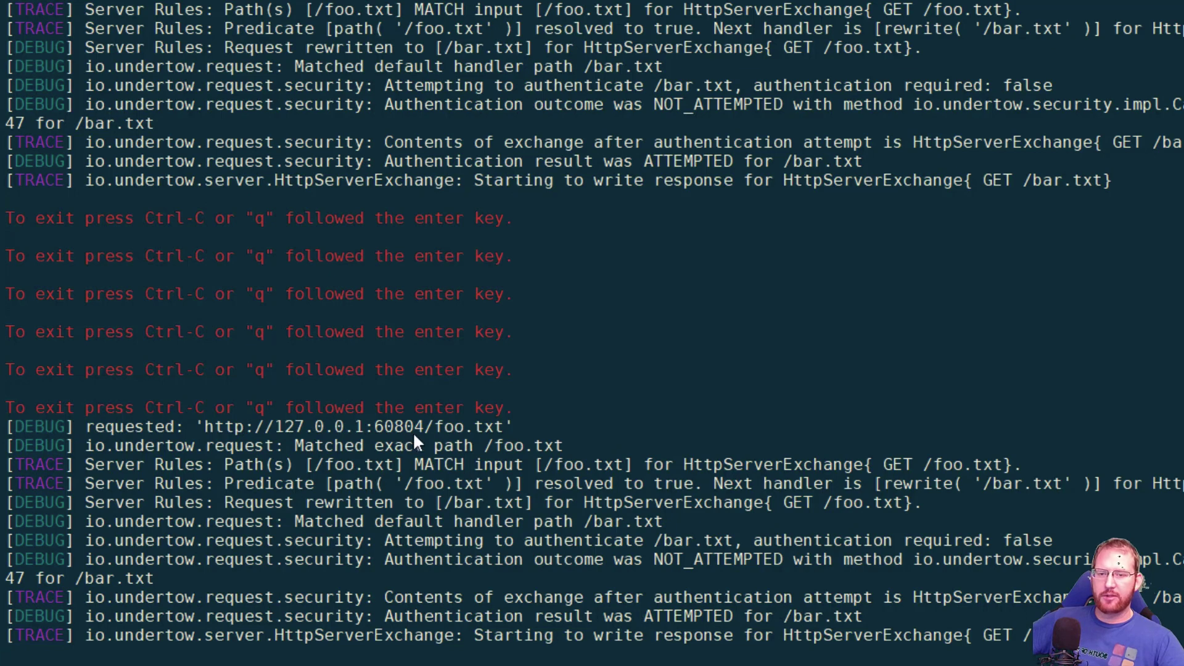
{"action": "left_click_drag", "start_coordinate": [437, 425], "coordinate": [502, 427]}
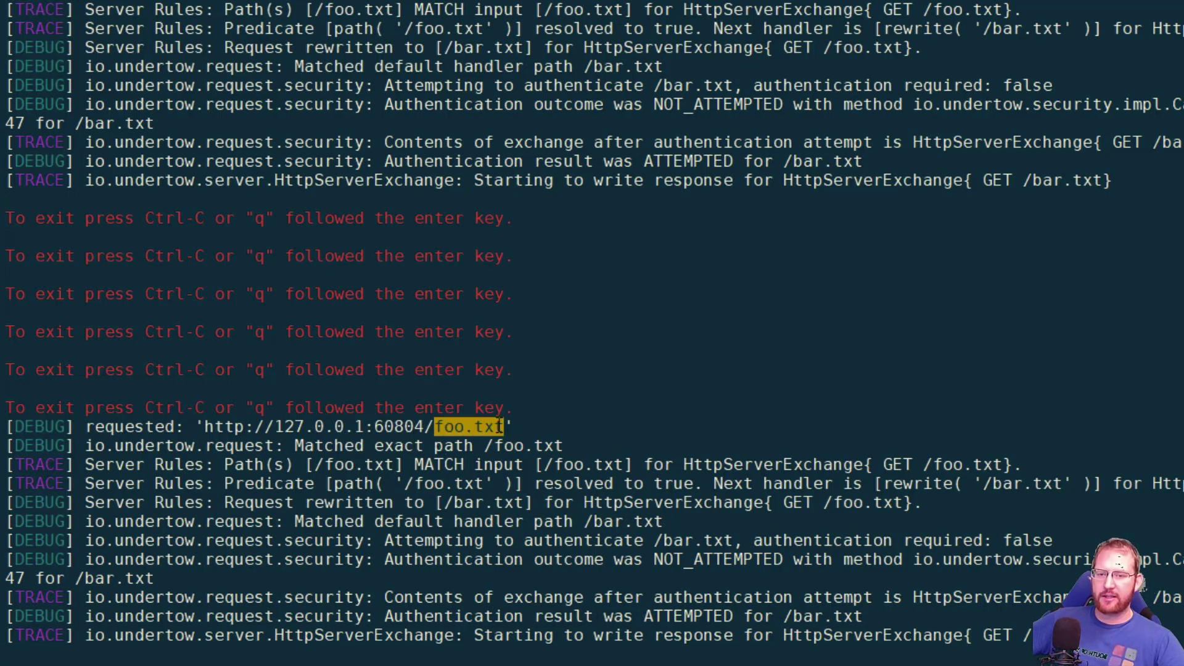
{"action": "left_click", "coordinate": [439, 453]}
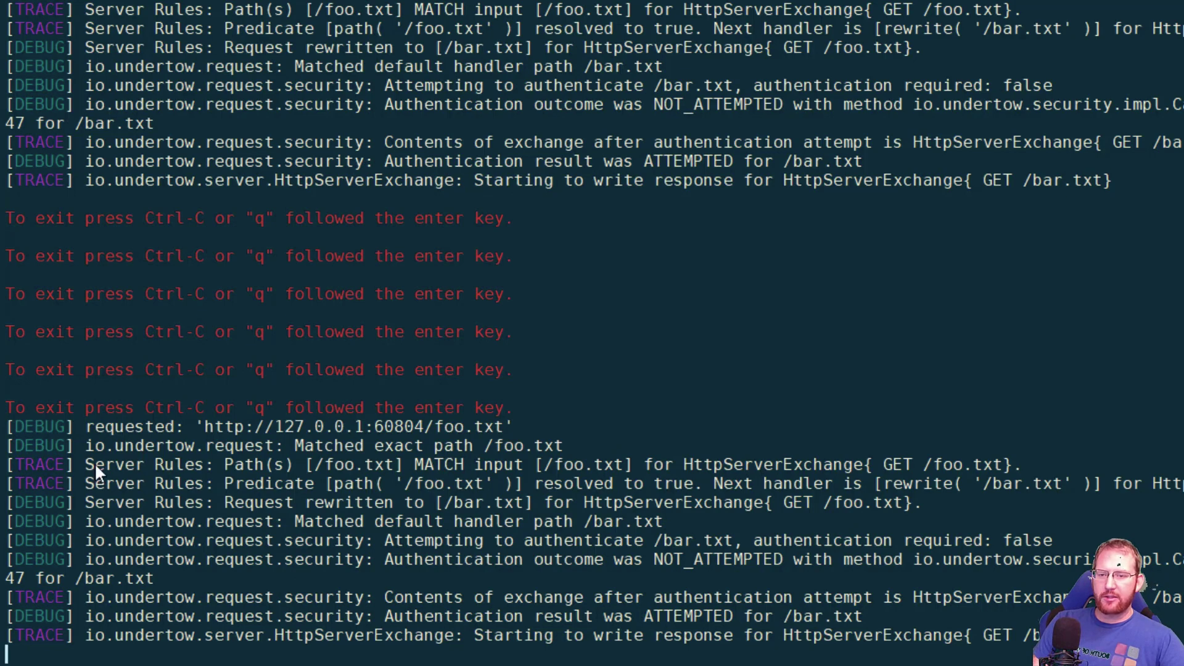
{"action": "left_click_drag", "start_coordinate": [88, 464], "coordinate": [232, 466]}
{"action": "left_click", "coordinate": [311, 473]}
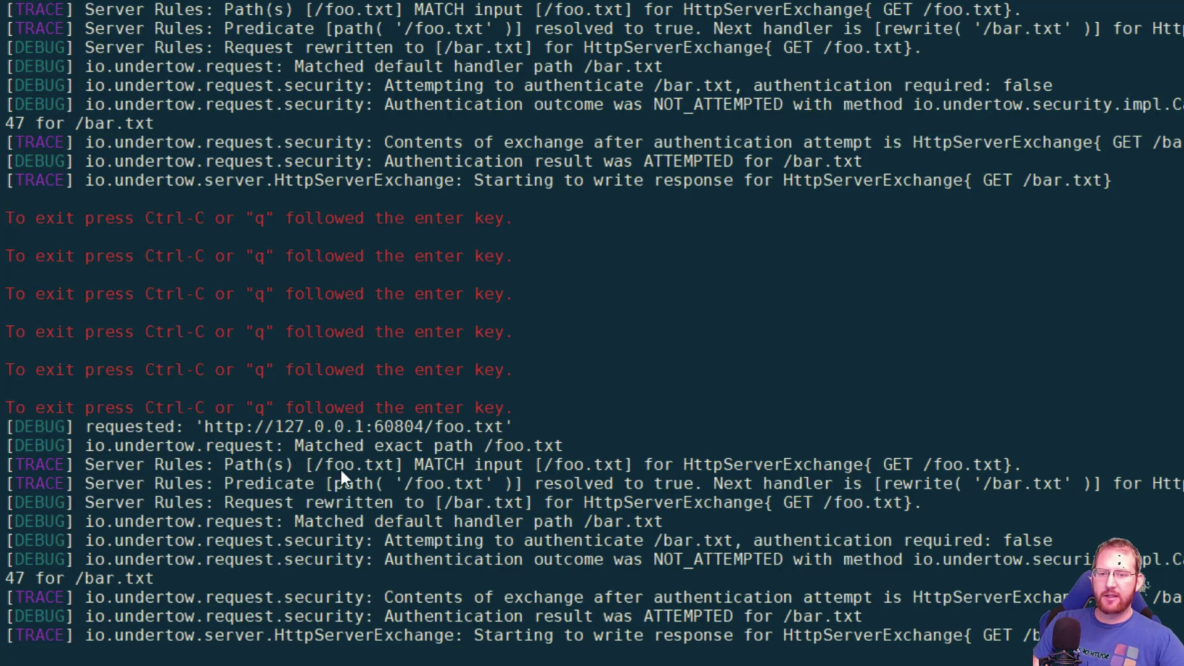
{"action": "double_click", "coordinate": [327, 465]}
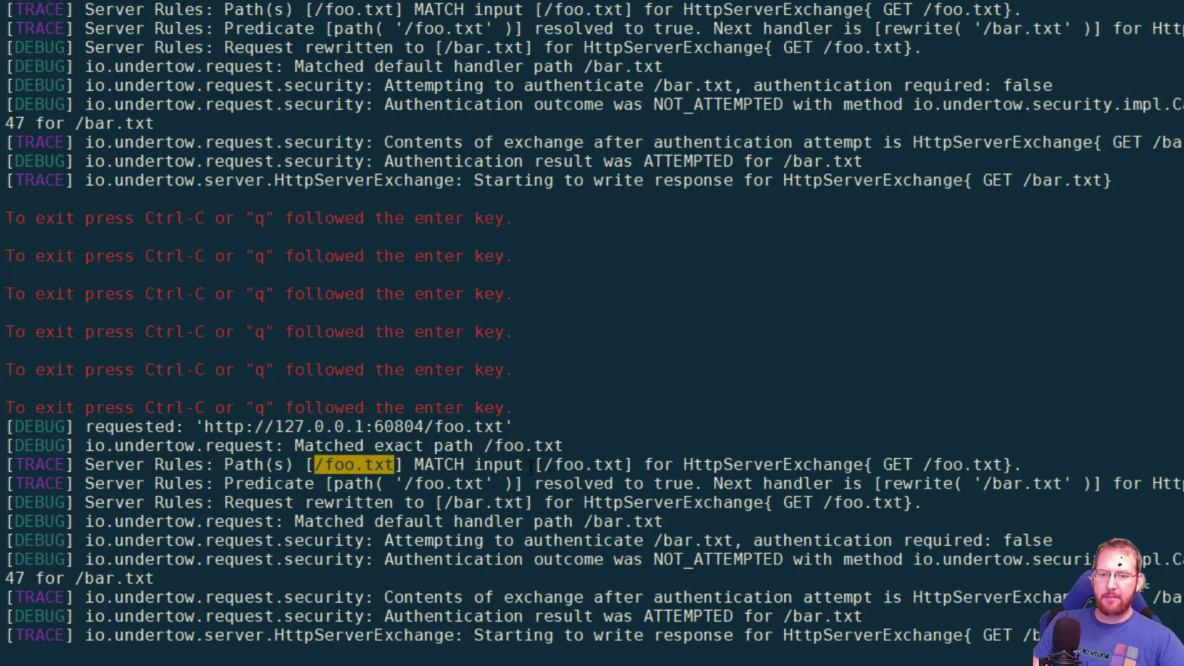
{"action": "double_click", "coordinate": [558, 464]}
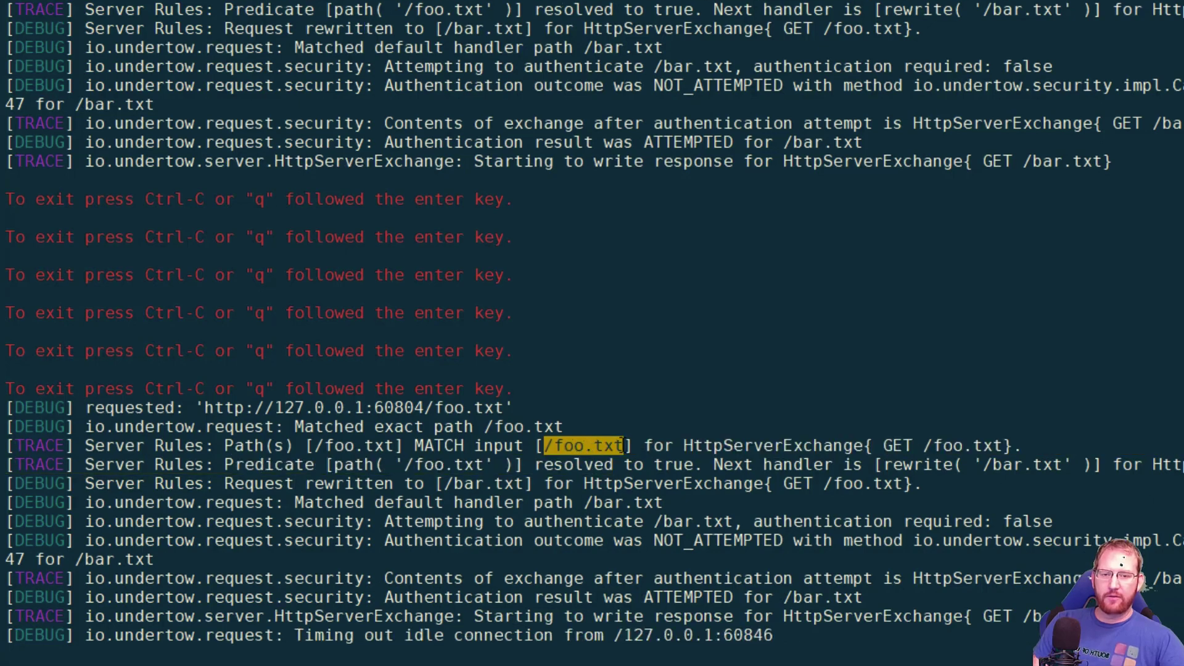
{"action": "left_click", "coordinate": [714, 448]}
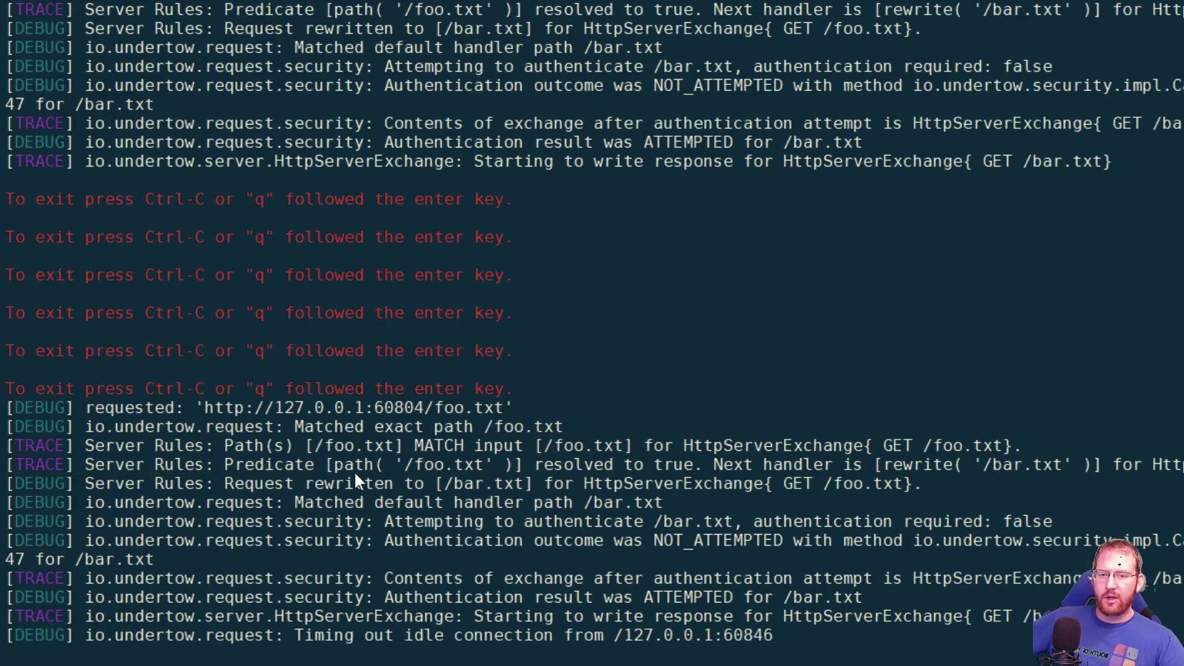
- Examine the Server Rules entries for the predicate's result, the next handler and the rewritten request path
{"action": "left_click_drag", "start_coordinate": [335, 465], "coordinate": [686, 465]}
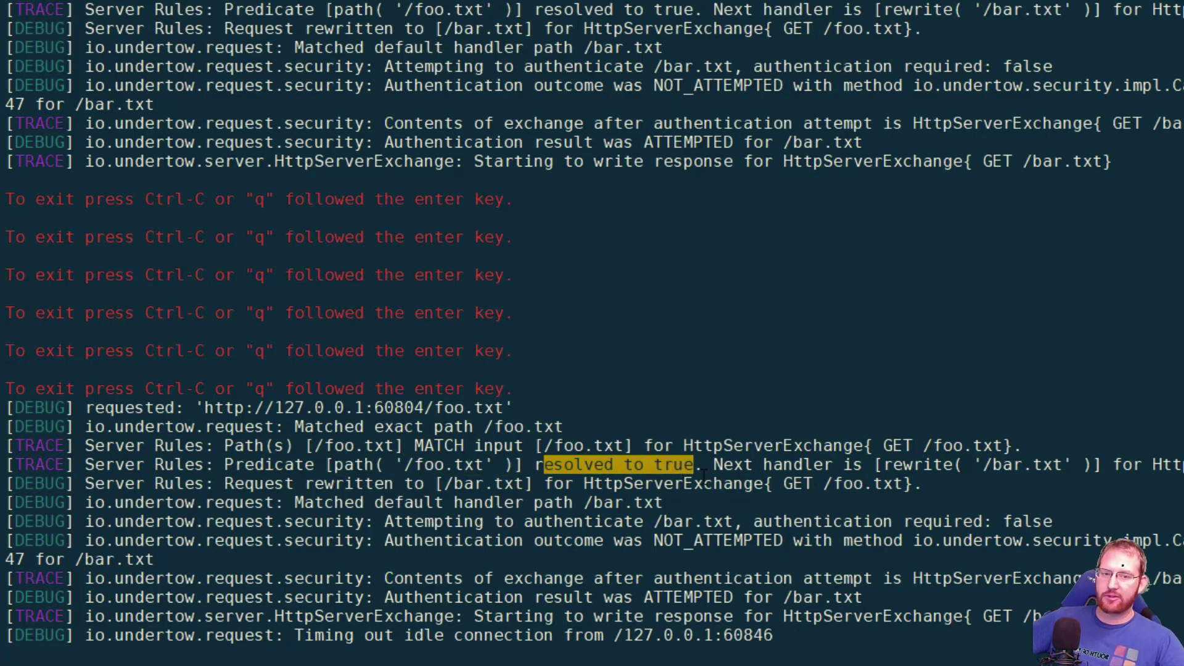
{"action": "left_click_drag", "start_coordinate": [874, 465], "coordinate": [1005, 465]}
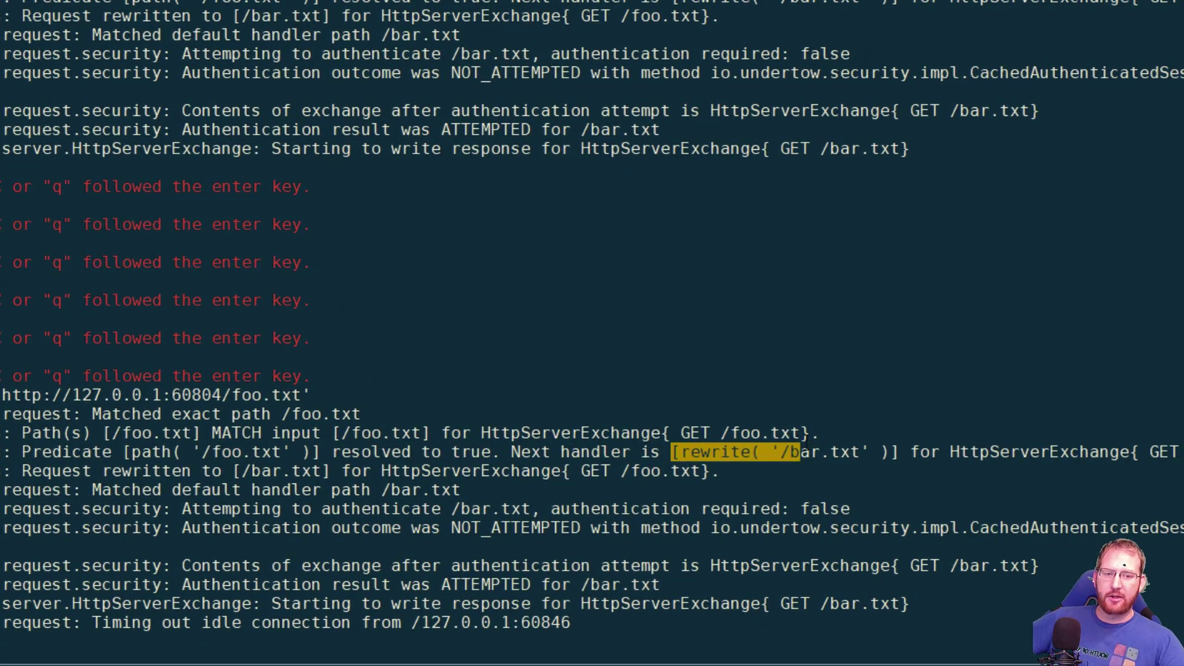
{"action": "left_click_drag", "start_coordinate": [802, 452], "coordinate": [869, 452]}
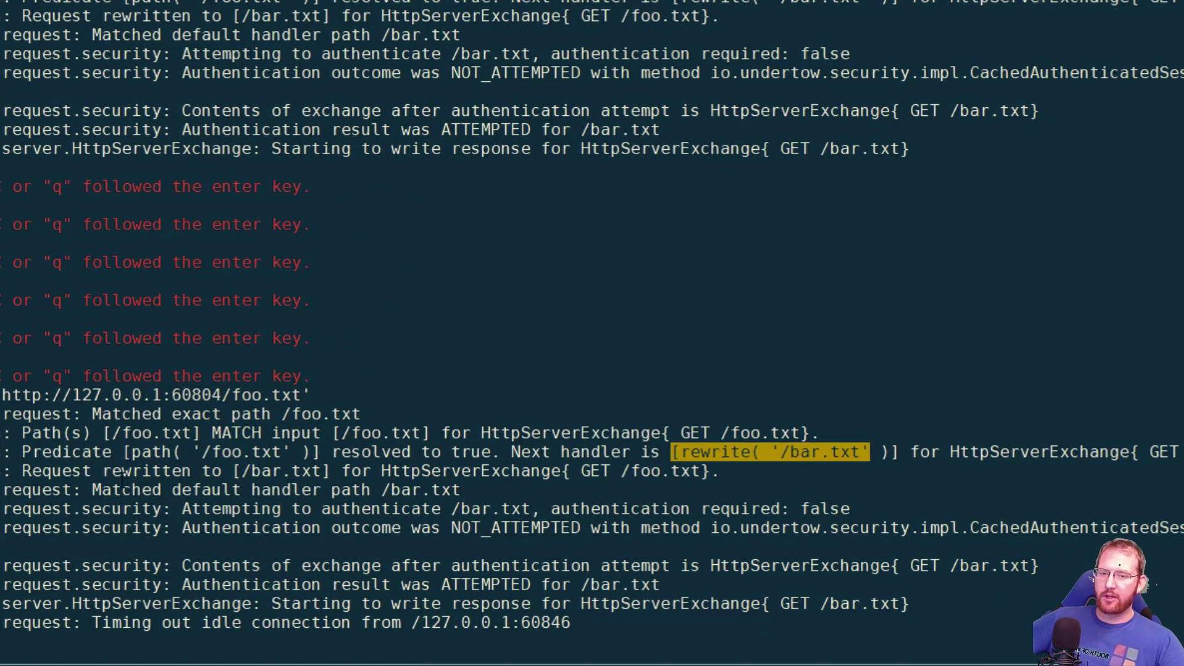
{"action": "left_click_drag", "start_coordinate": [115, 433], "coordinate": [251, 434]}
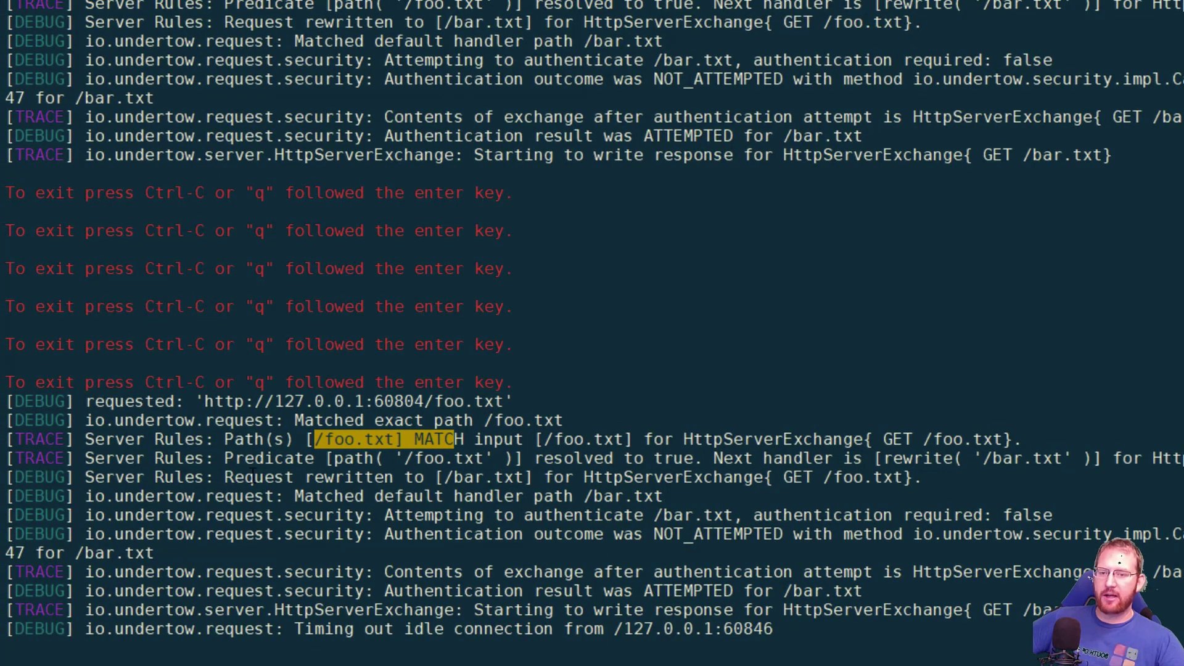
{"action": "left_click_drag", "start_coordinate": [233, 485], "coordinate": [520, 480]}
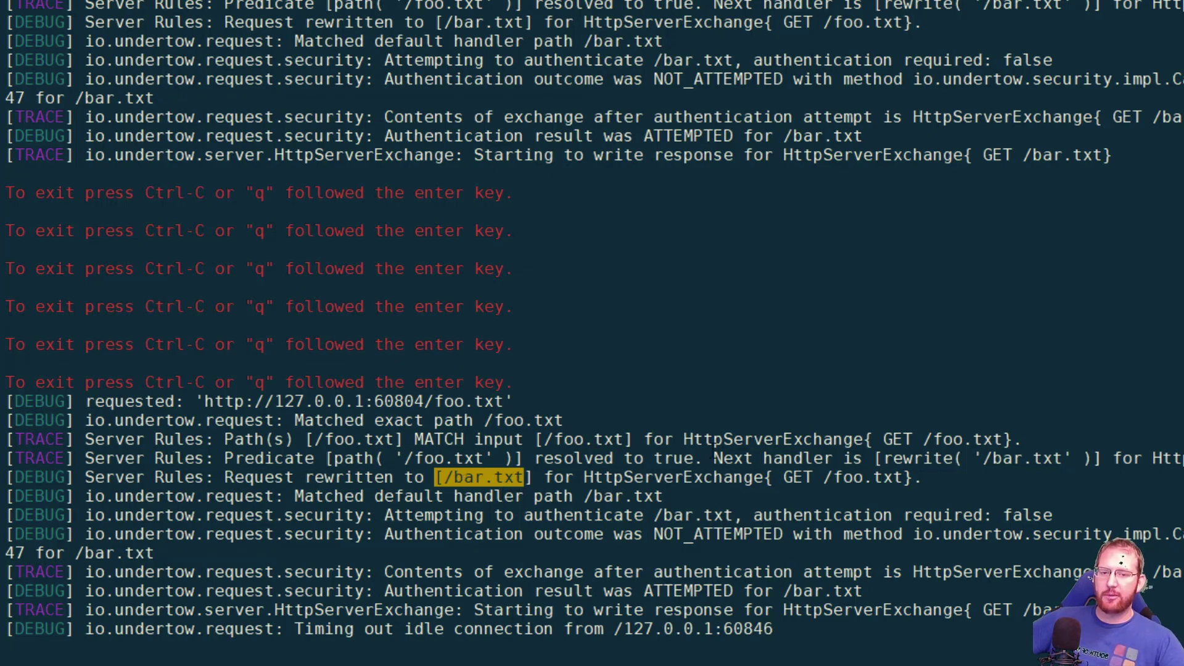
{"action": "left_click_drag", "start_coordinate": [644, 458], "coordinate": [693, 458]}
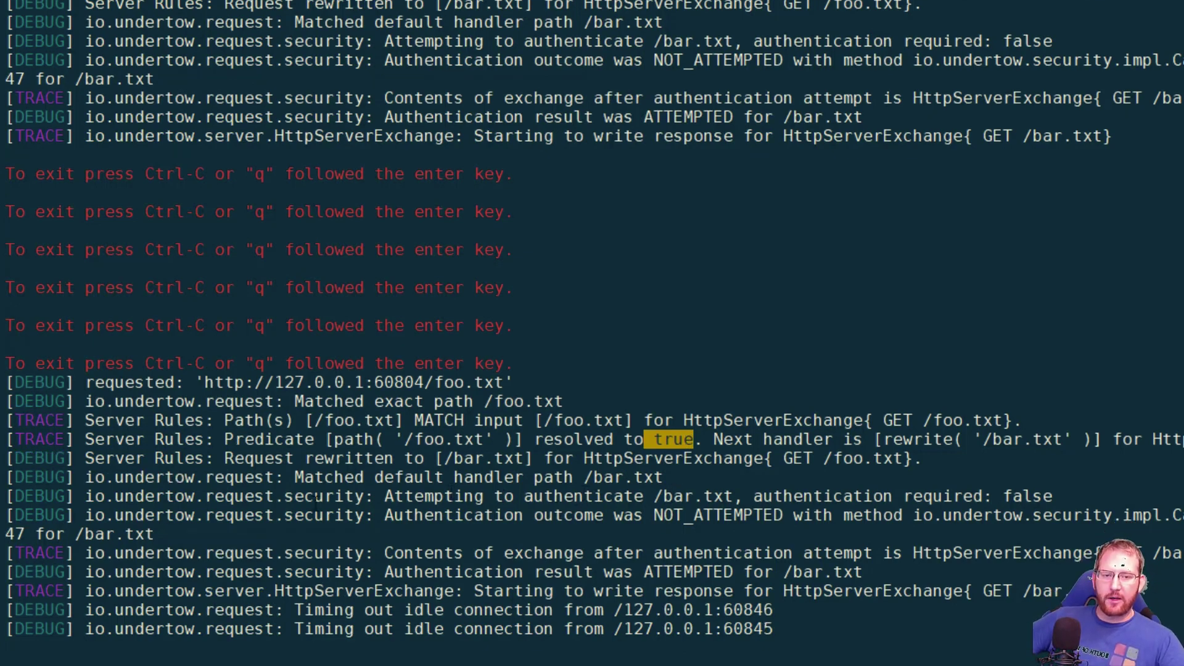
- Review the security authentication entries and the response-writing entry that follow the rewrite in the log
{"action": "left_click_drag", "start_coordinate": [287, 496], "coordinate": [683, 553]}
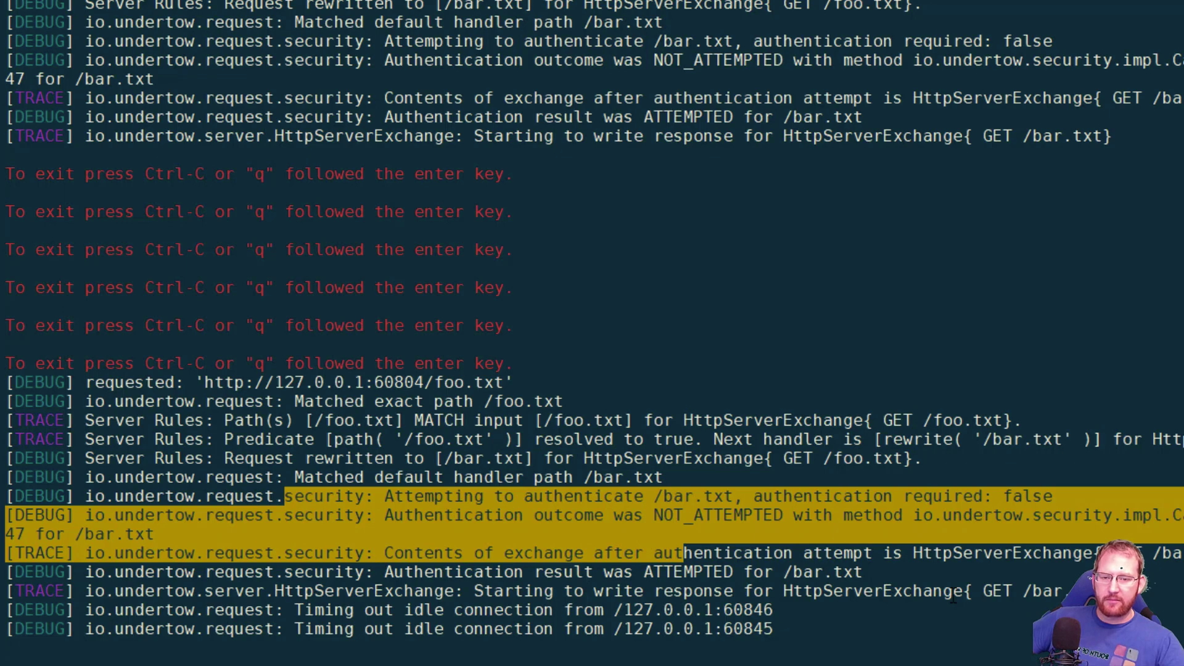
{"action": "left_click", "coordinate": [344, 587]}
{"action": "left_click_drag", "start_coordinate": [483, 591], "coordinate": [866, 592]}
{"action": "left_click", "coordinate": [866, 592]}
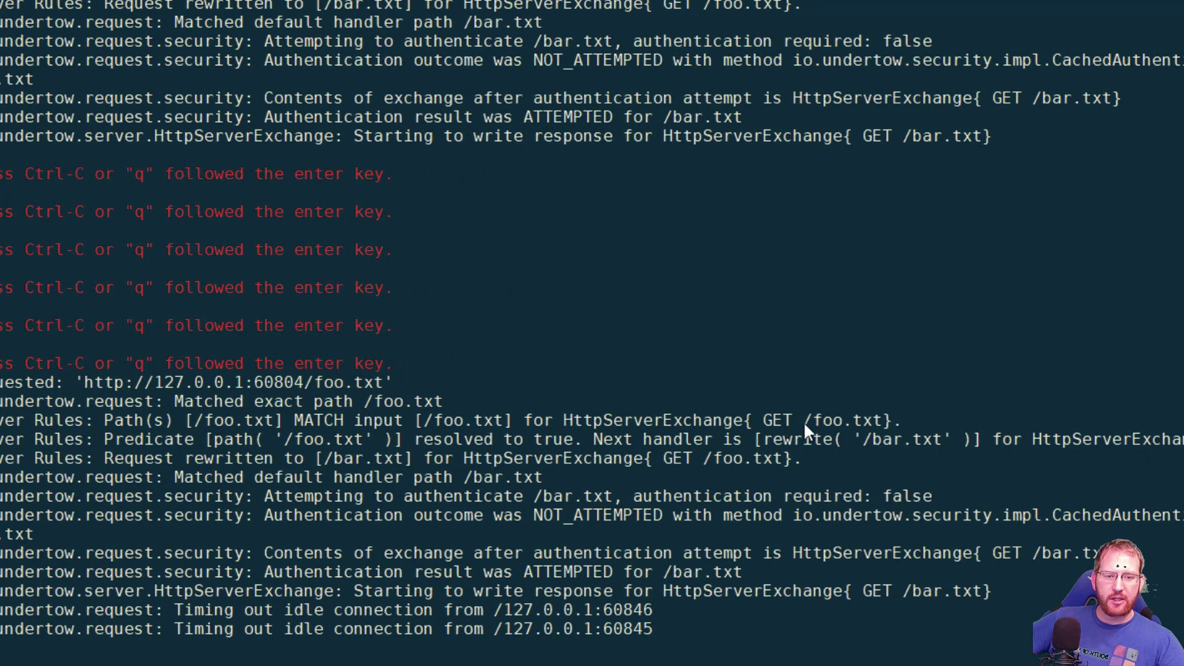
- Compare the GET path in the HttpServerExchange entries before and after the rewrite
{"action": "left_click_drag", "start_coordinate": [764, 420], "coordinate": [882, 420]}
{"action": "left_click", "coordinate": [883, 420]}
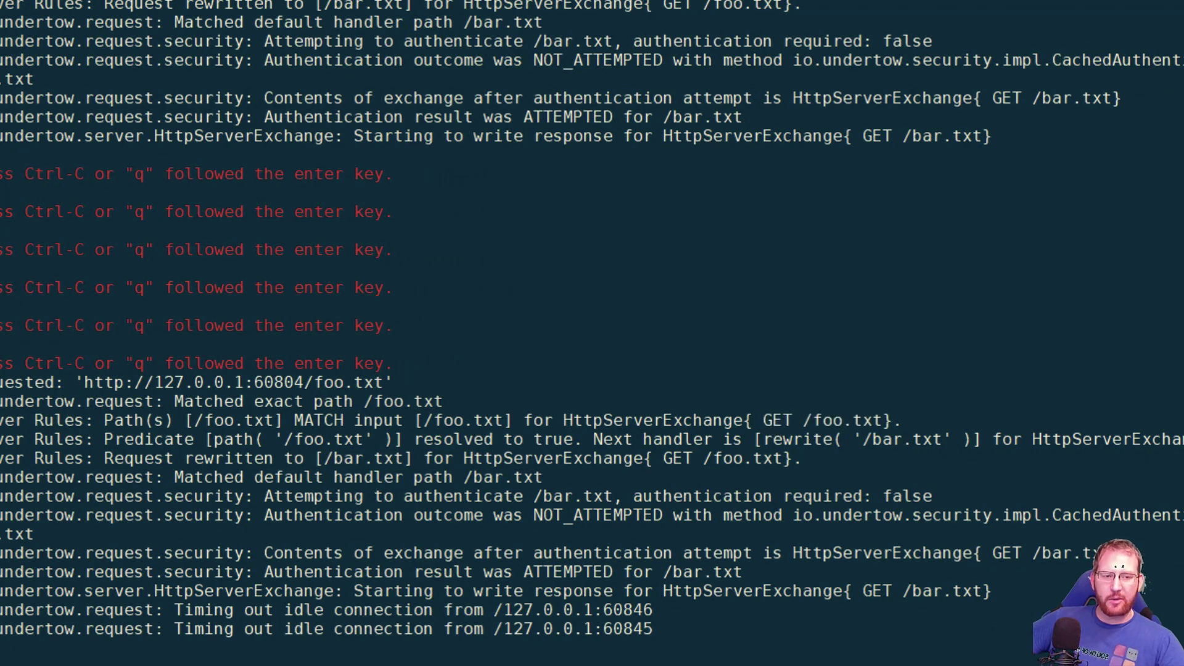
{"action": "left_click_drag", "start_coordinate": [693, 458], "coordinate": [750, 458]}
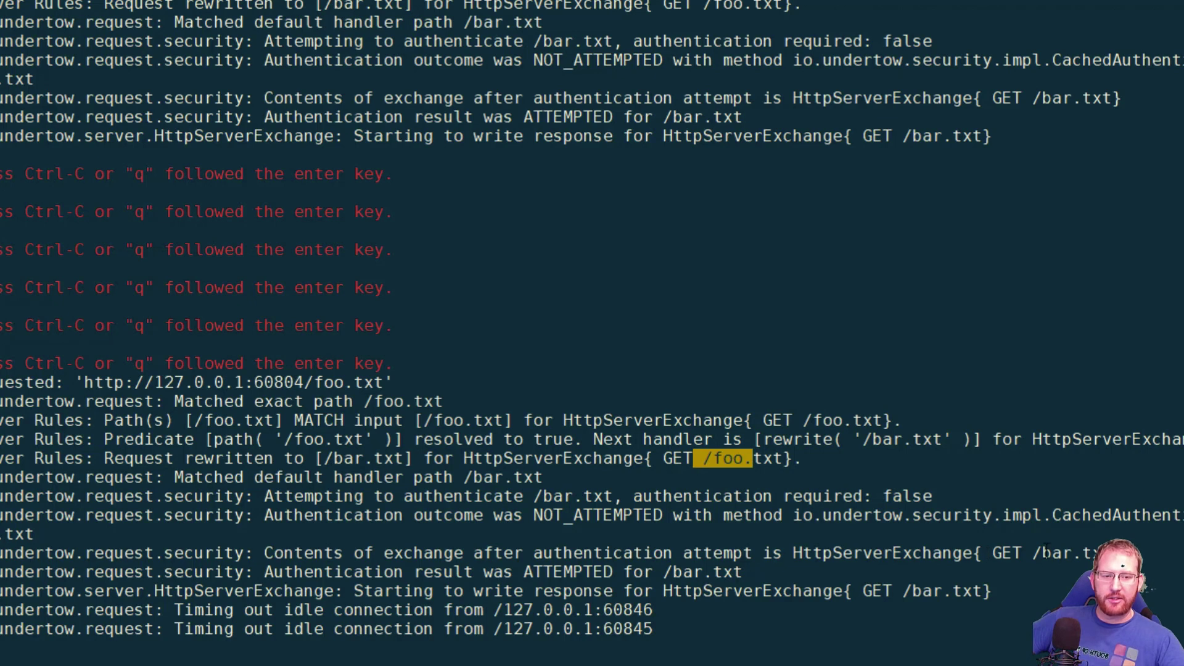
{"action": "left_click_drag", "start_coordinate": [1018, 553], "coordinate": [1102, 553]}
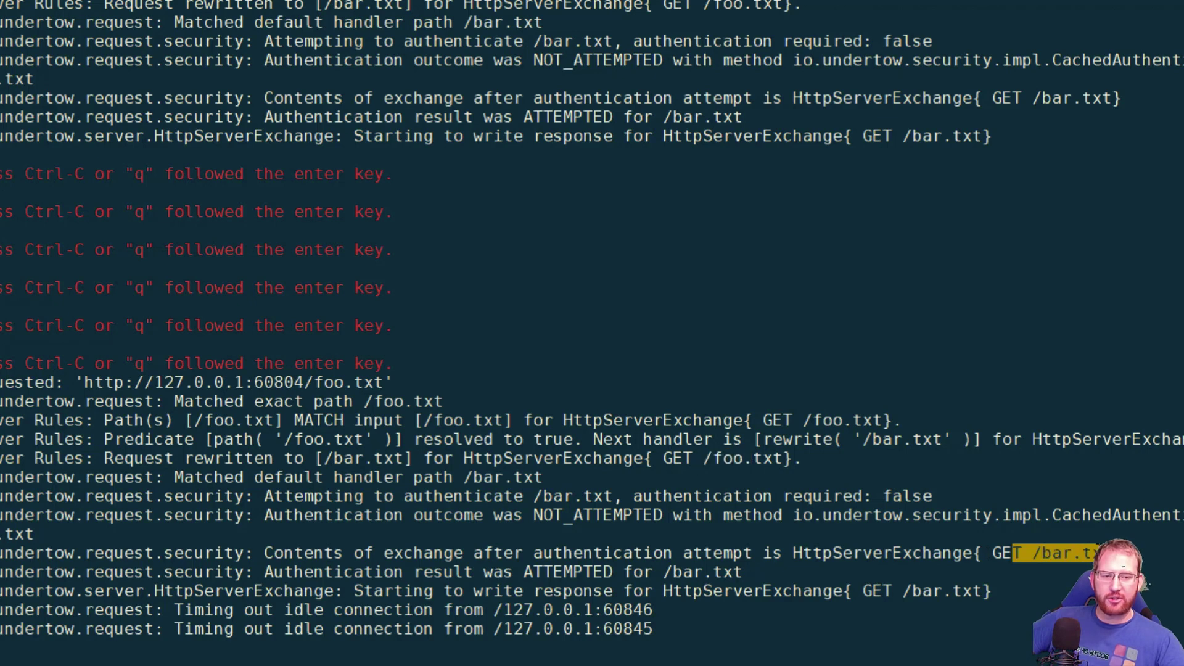
{"action": "left_click", "coordinate": [896, 592]}
{"action": "left_click_drag", "start_coordinate": [897, 592], "coordinate": [992, 592]}
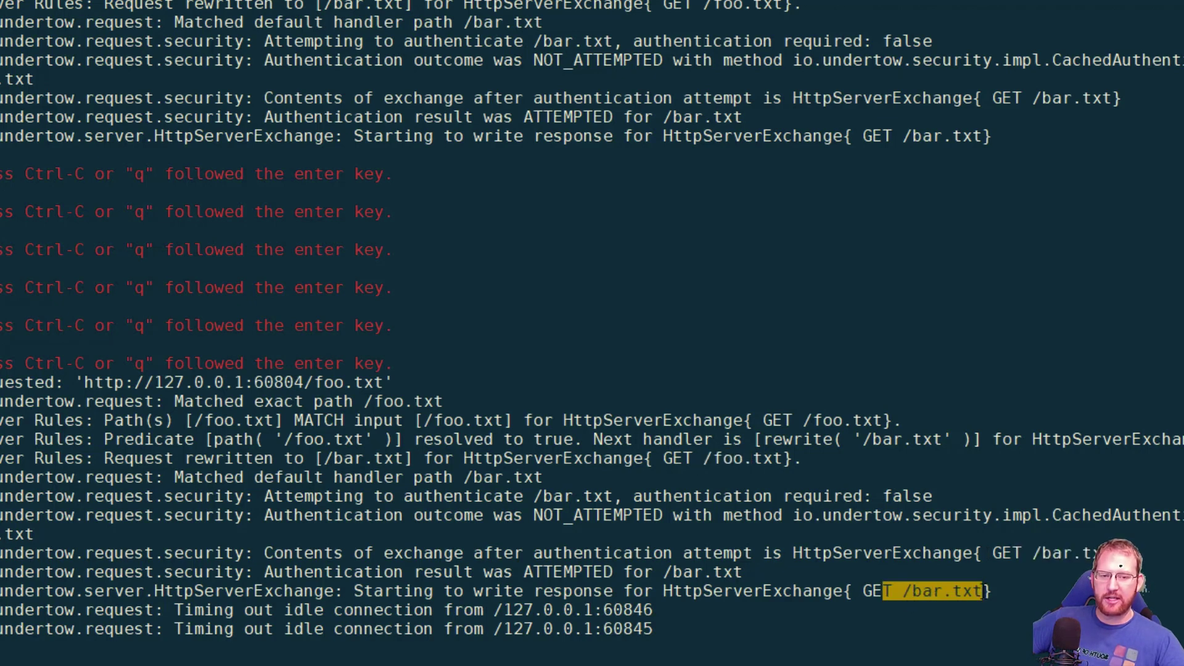
{"action": "left_click", "coordinate": [1001, 592]}
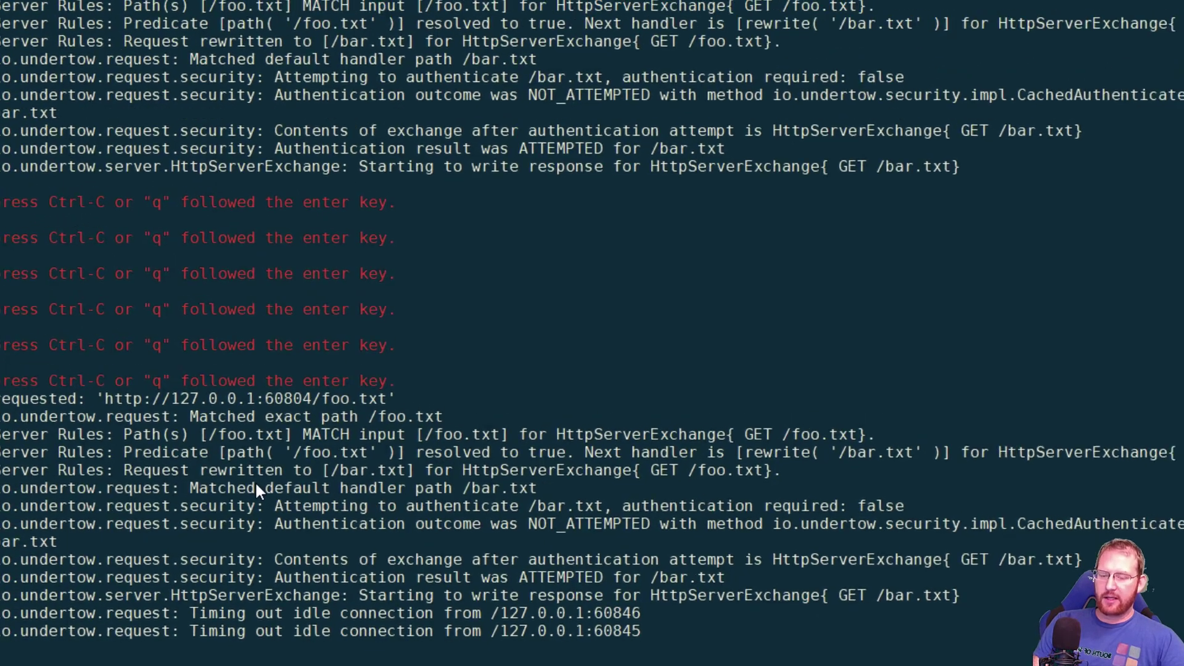
- Add three separator lines below the log and examine the Server Rules prefix on the trace entries
{"action": "key", "text": "Return"}
{"action": "key", "text": "Return"}
{"action": "key", "text": "Return"}
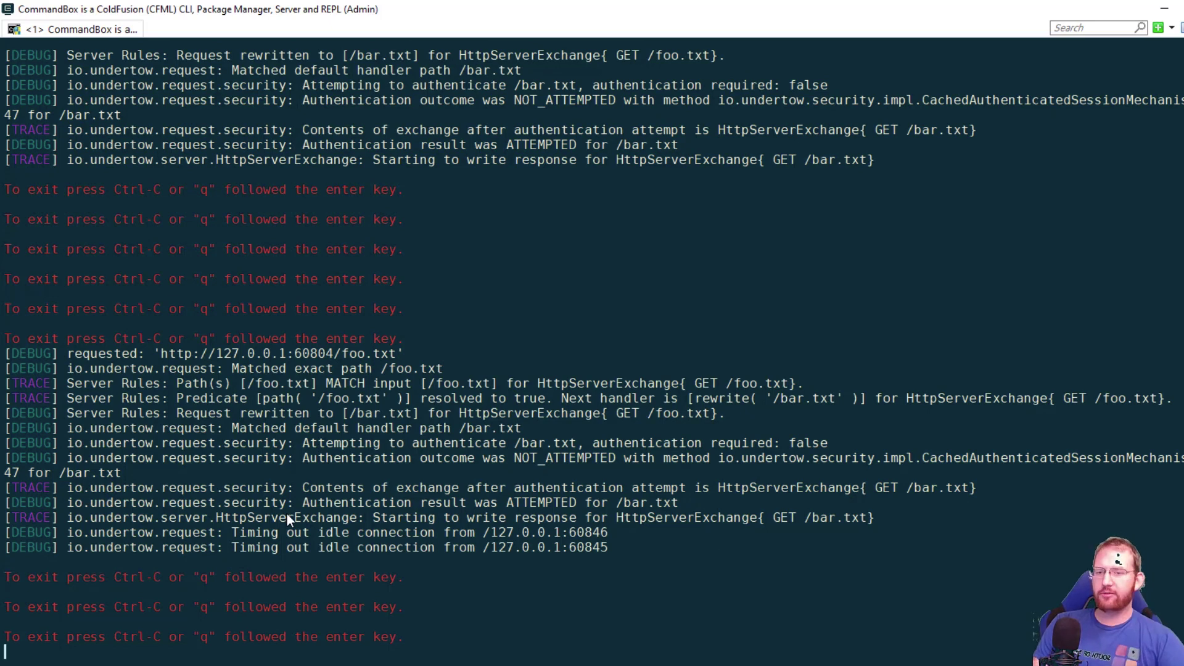
{"action": "left_click_drag", "start_coordinate": [74, 383], "coordinate": [176, 383]}
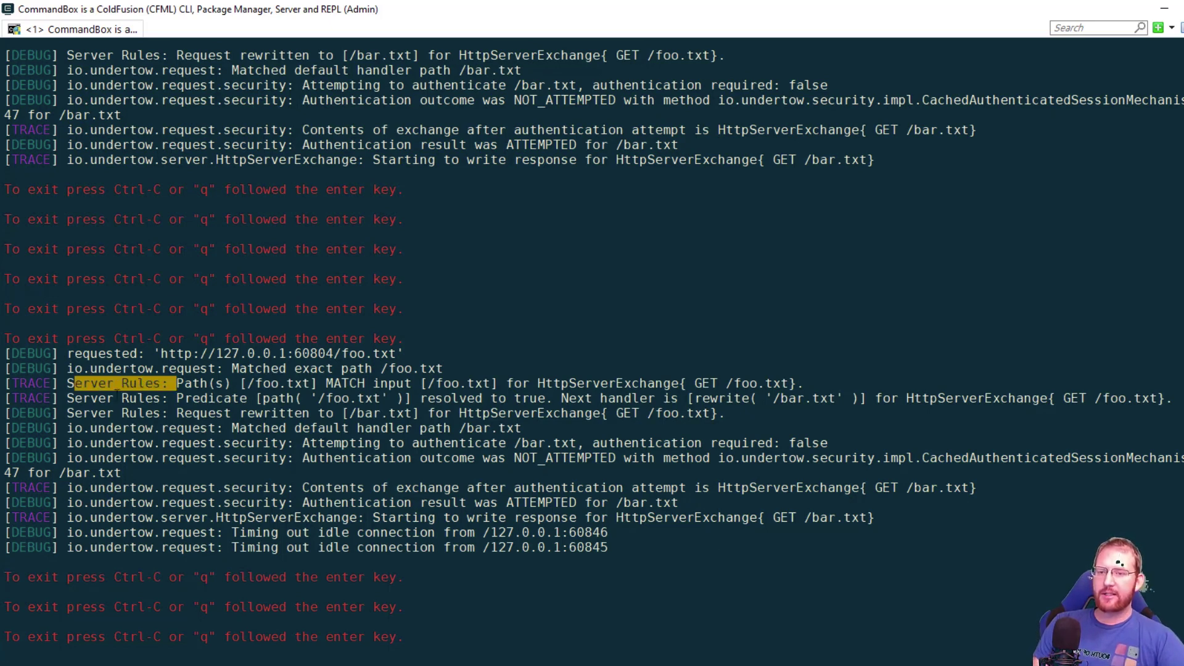
{"action": "left_click", "coordinate": [135, 415]}
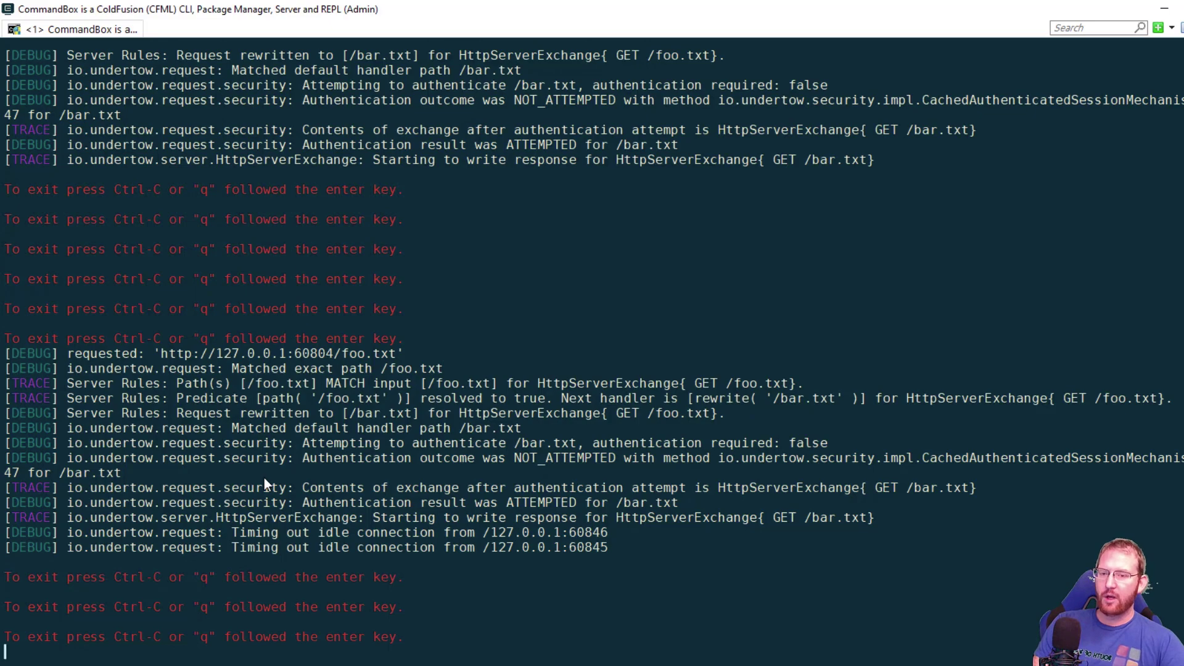
- Stop the server, then switch to the browser and review the server.json rules example on the documentation's Server Rules page
{"action": "key", "text": "ctrl+c"}
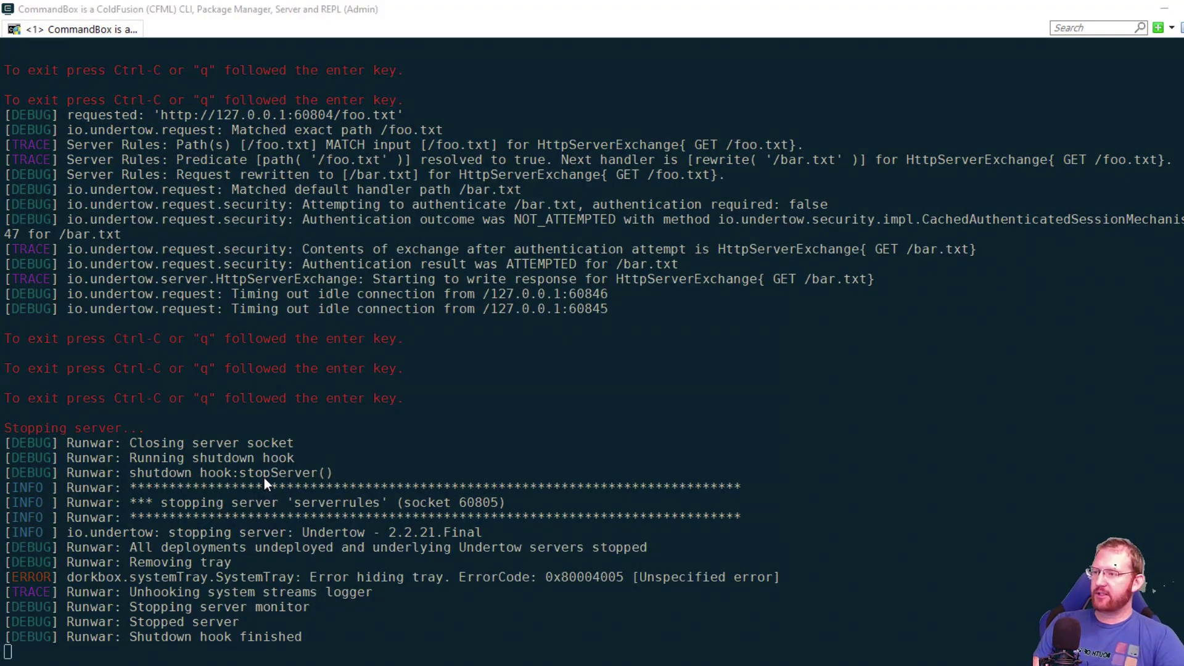
{"action": "key", "text": "alt+Tab"}
{"action": "key", "text": "ctrl+Tab"}
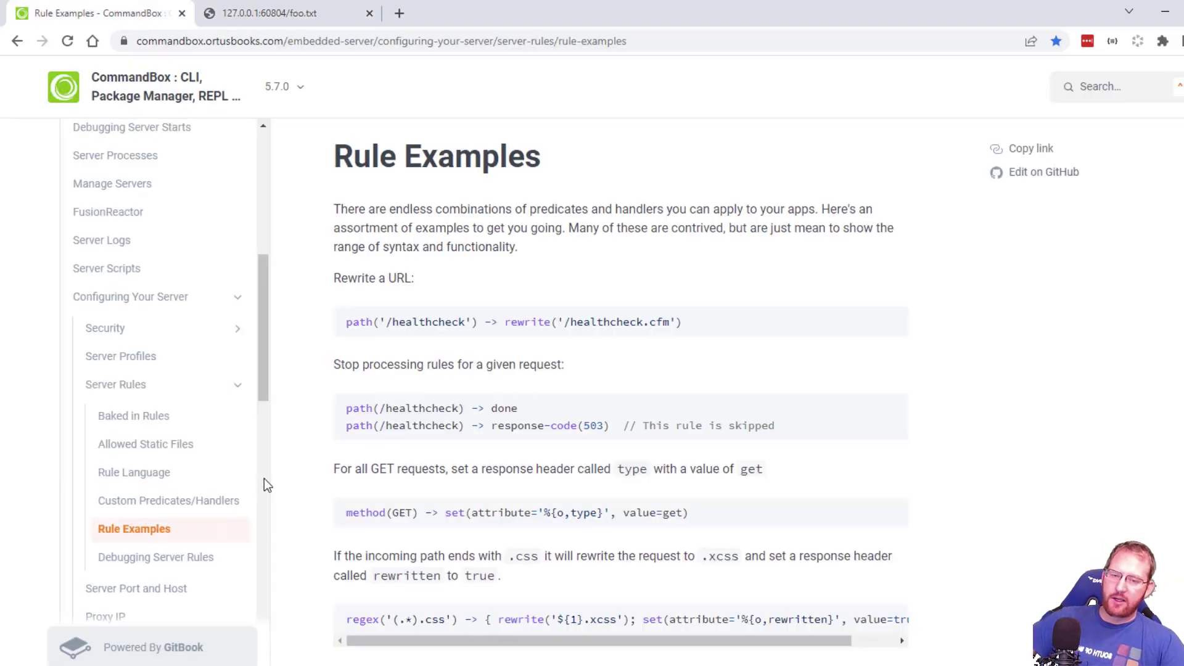
{"action": "left_click", "coordinate": [126, 384]}
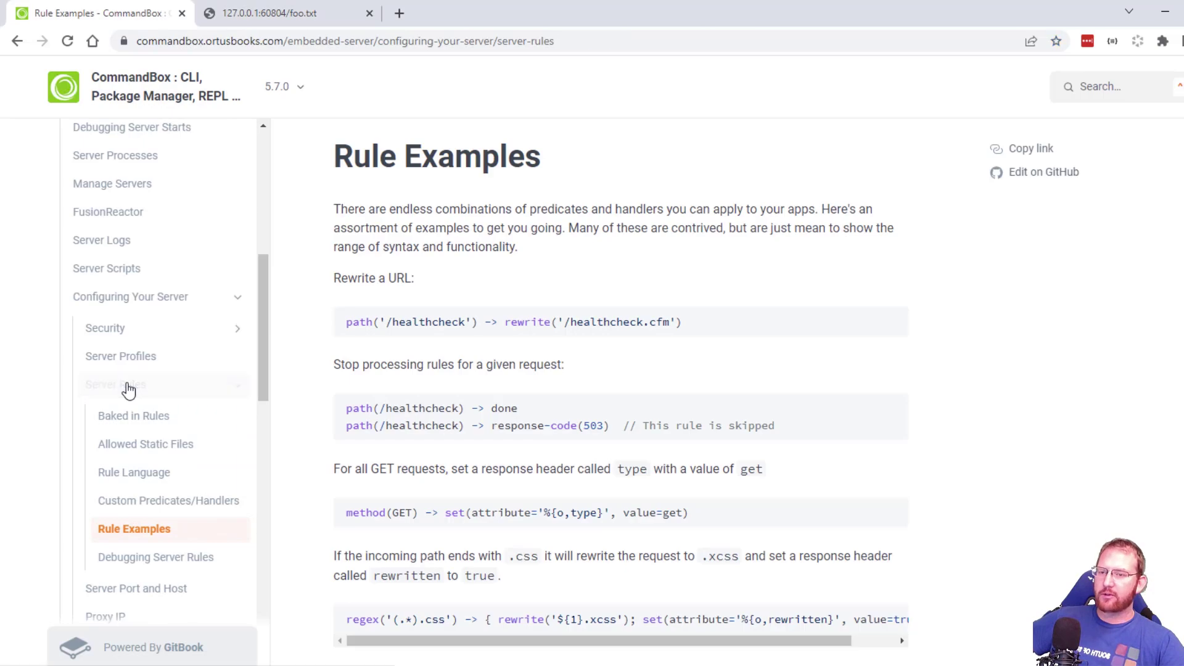
{"action": "scroll", "coordinate": [574, 330], "scroll_direction": "down", "scroll_amount": 7}
{"action": "scroll", "coordinate": [561, 340], "scroll_direction": "down", "scroll_amount": 8}
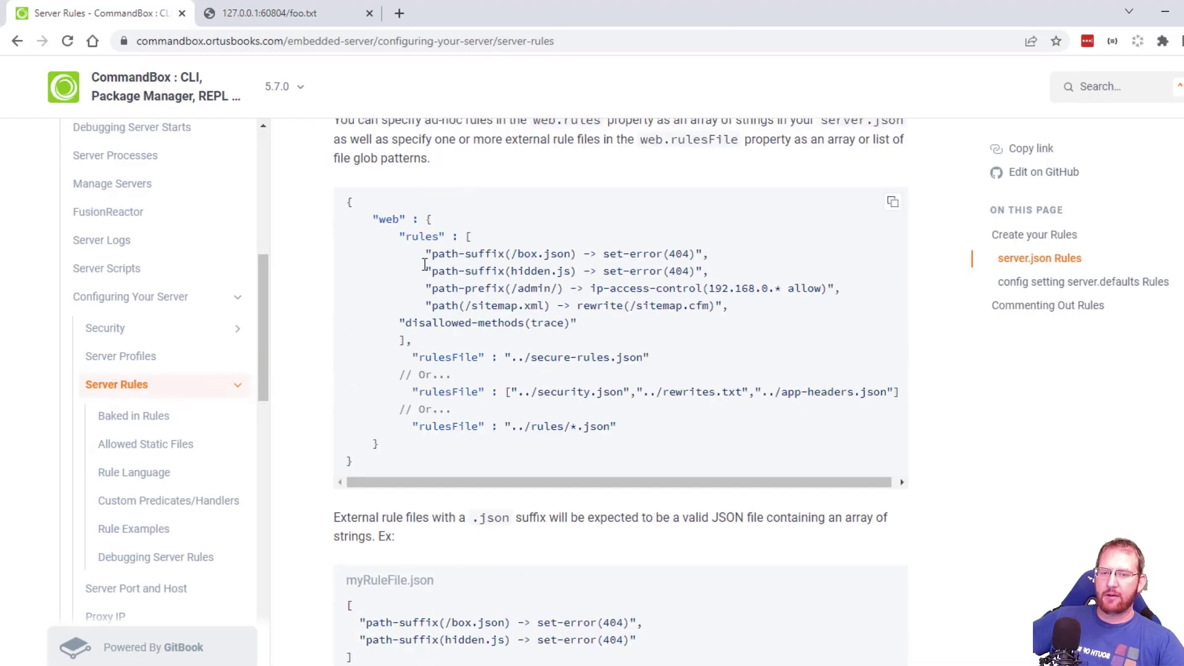
{"action": "left_click_drag", "start_coordinate": [372, 217], "coordinate": [481, 449]}
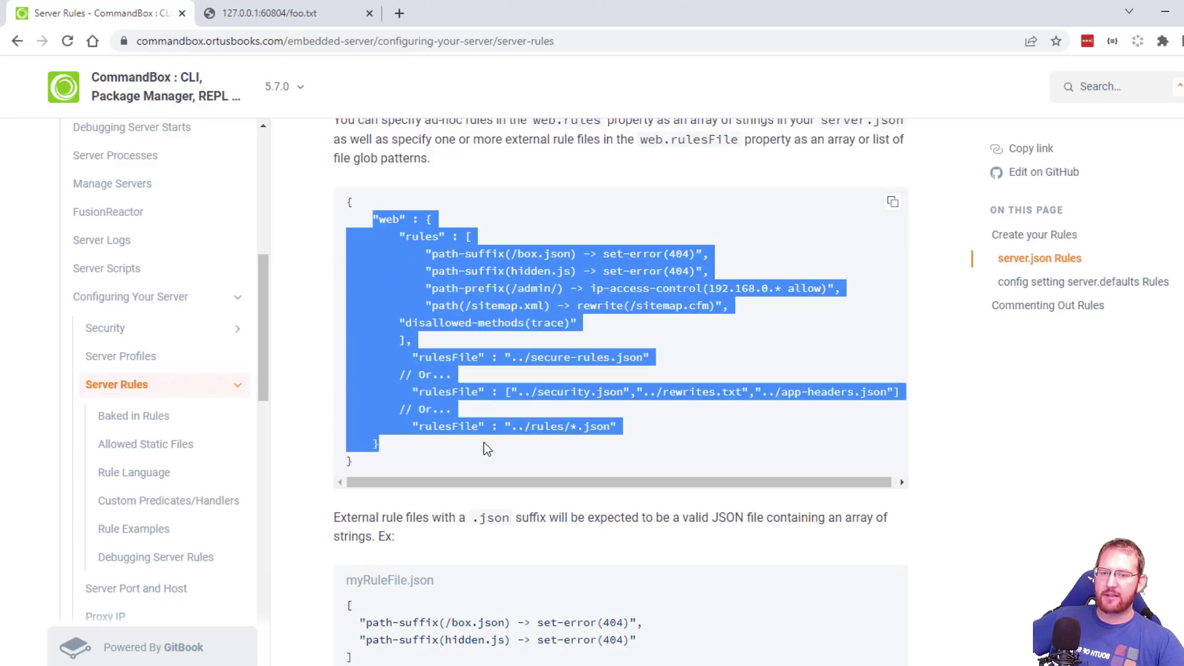
{"action": "left_click", "coordinate": [497, 357]}
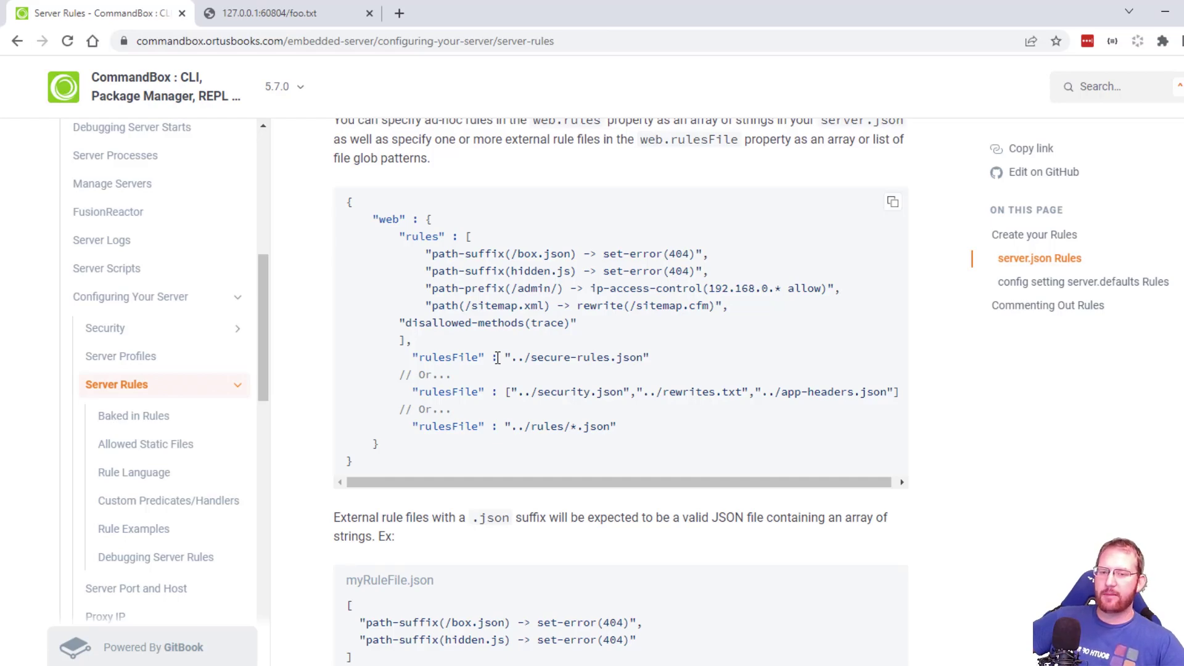
- Open the full Undertow 2.0.0 docs from the Rule Language page and examine the built-in handlers' names and parameters
{"action": "left_click", "coordinate": [139, 475]}
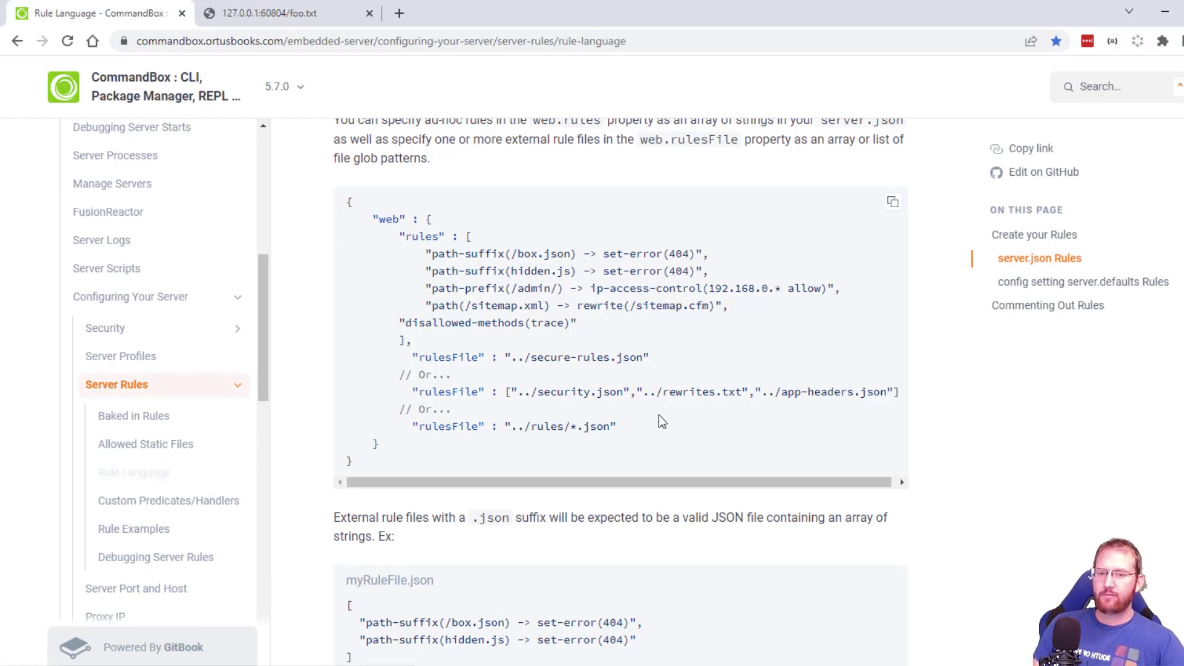
{"action": "scroll", "coordinate": [748, 523], "scroll_direction": "down", "scroll_amount": 1}
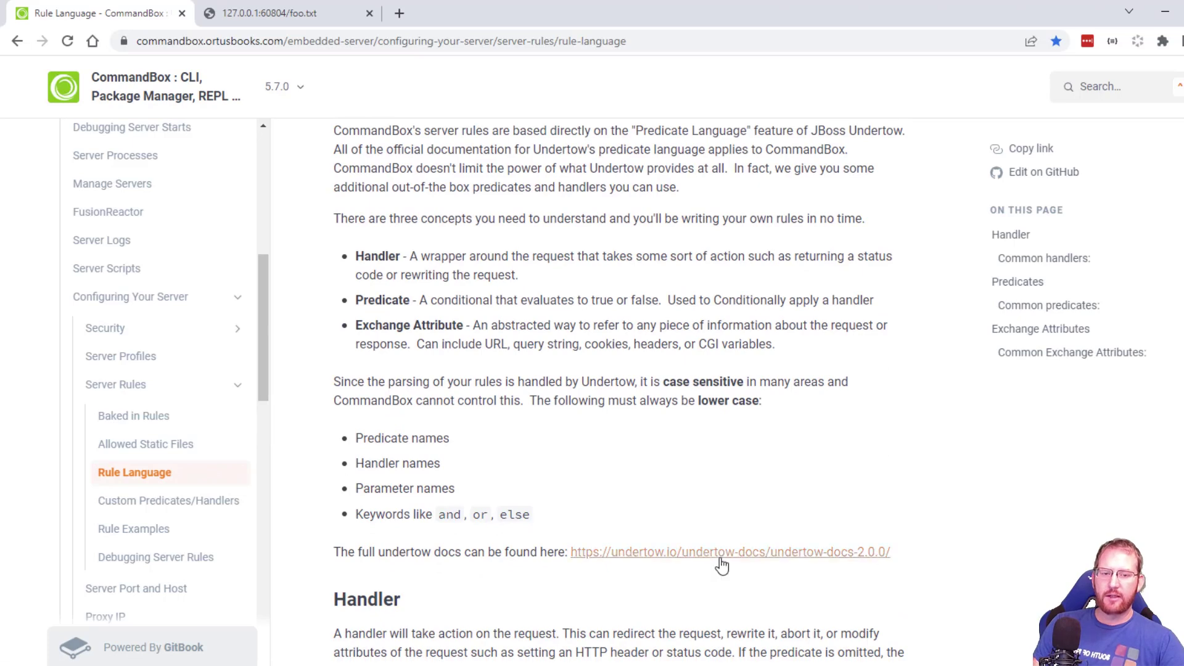
{"action": "left_click", "coordinate": [720, 555]}
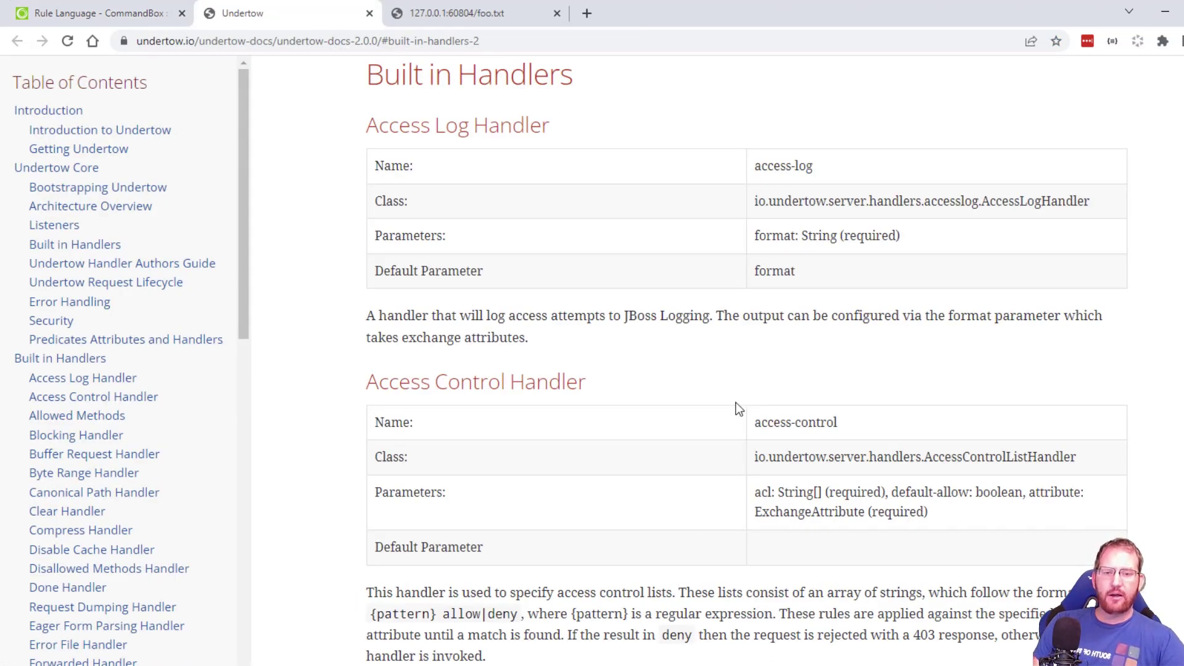
{"action": "scroll", "coordinate": [734, 397], "scroll_direction": "up", "scroll_amount": 12}
{"action": "scroll", "coordinate": [724, 429], "scroll_direction": "down", "scroll_amount": 20}
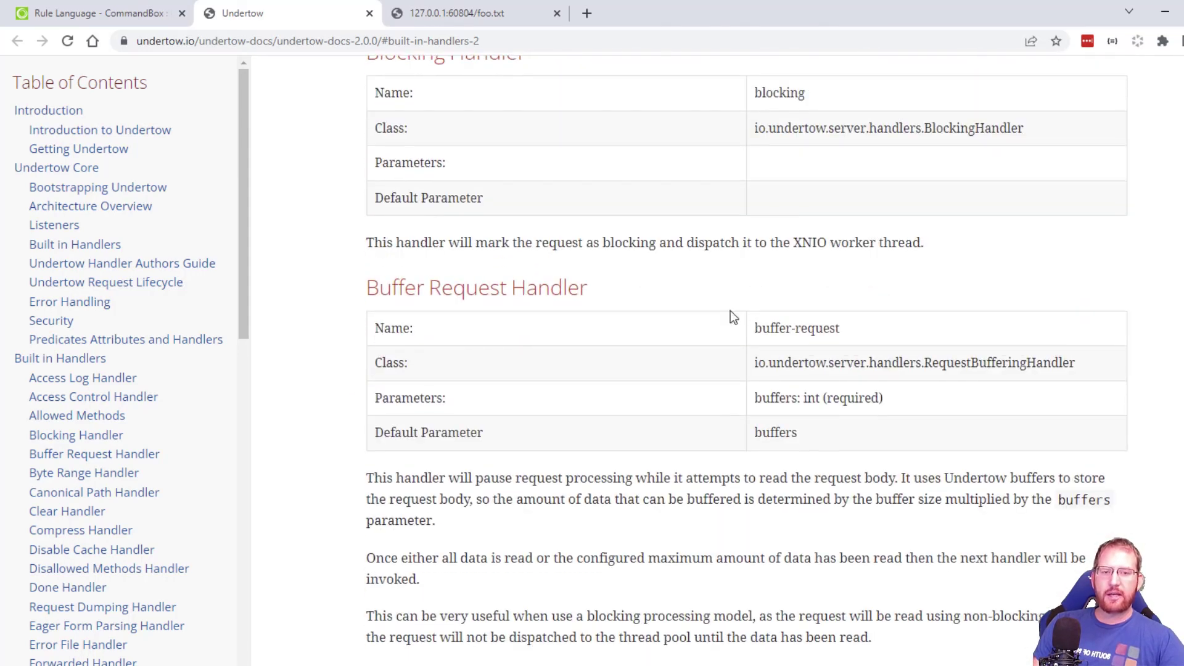
{"action": "left_click_drag", "start_coordinate": [755, 329], "coordinate": [840, 329]}
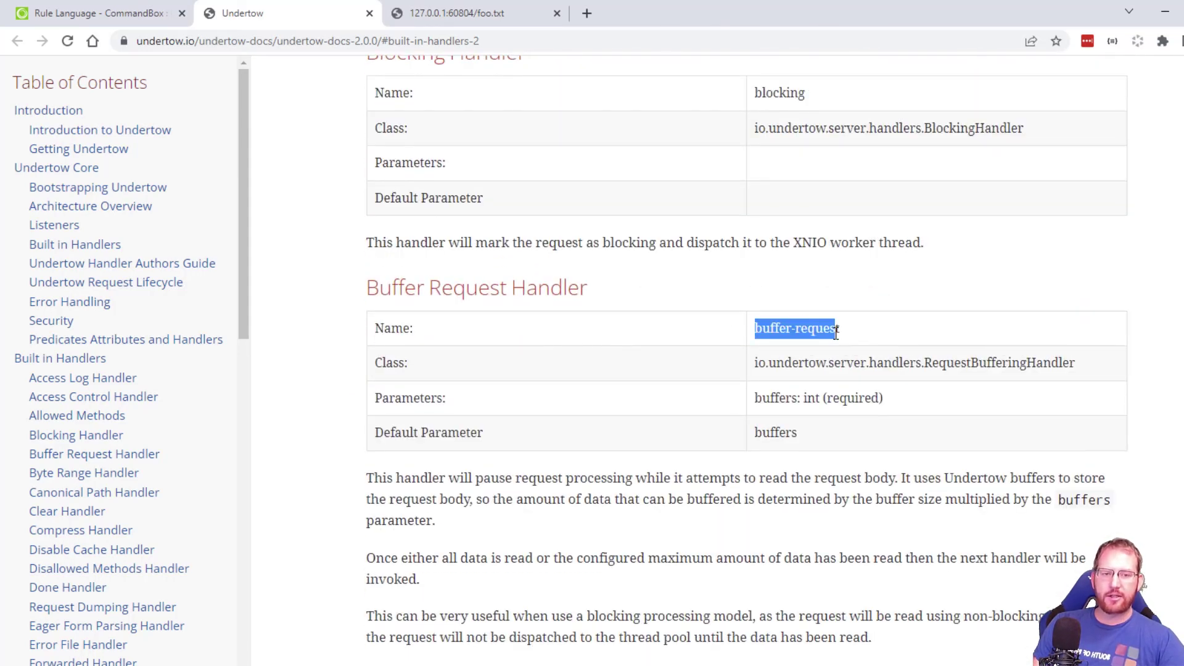
{"action": "scroll", "coordinate": [822, 312], "scroll_direction": "down", "scroll_amount": 6}
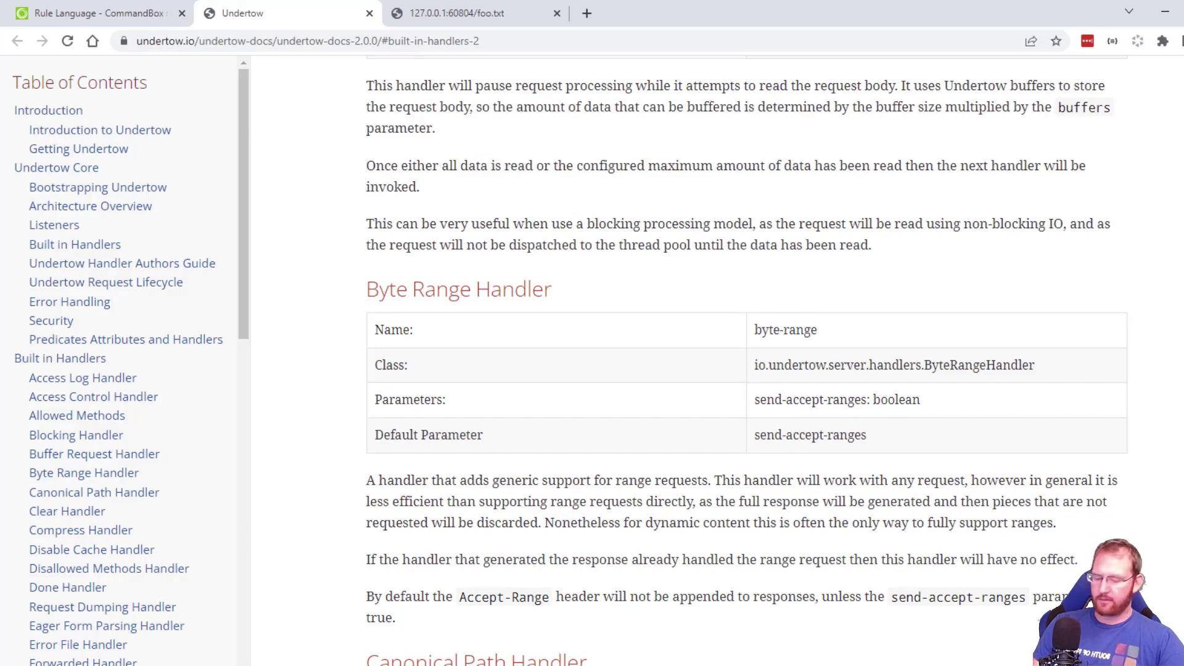
- Search the Undertow docs for "exchange att" and locate the table of exchange attributes with their short and long forms
{"action": "key", "text": "ctrl+f"}
{"action": "type", "text": "exchange"}
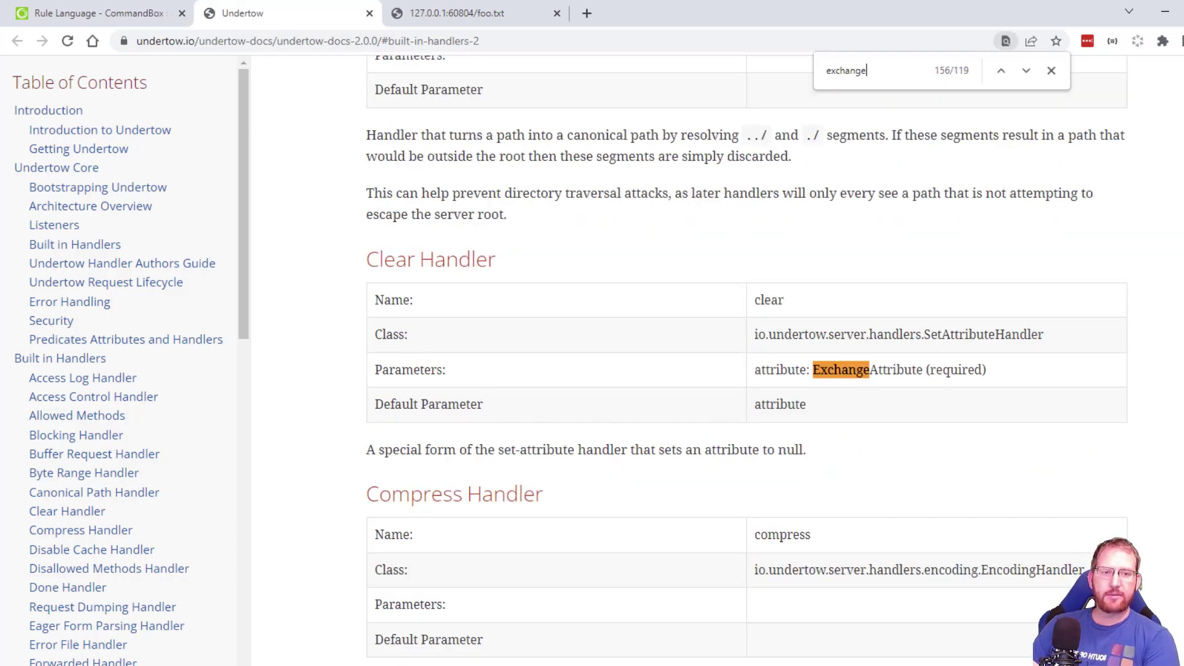
{"action": "type", "text": " att"}
{"action": "key", "text": "Return"}
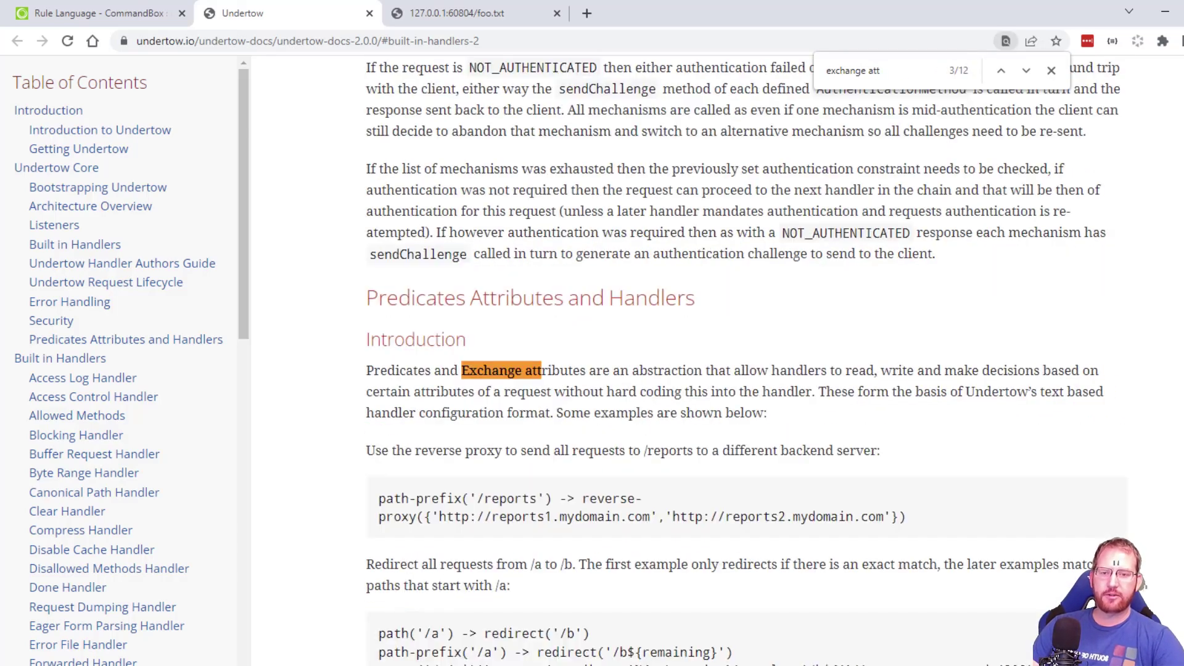
{"action": "key", "text": "Return"}
{"action": "key", "text": "Escape"}
{"action": "scroll", "coordinate": [787, 365], "scroll_direction": "down", "scroll_amount": 4}
{"action": "scroll", "coordinate": [785, 362], "scroll_direction": "down", "scroll_amount": 20}
{"action": "scroll", "coordinate": [762, 360], "scroll_direction": "down", "scroll_amount": 6}
{"action": "left_click_drag", "start_coordinate": [389, 120], "coordinate": [893, 563]}
{"action": "left_click", "coordinate": [842, 457]}
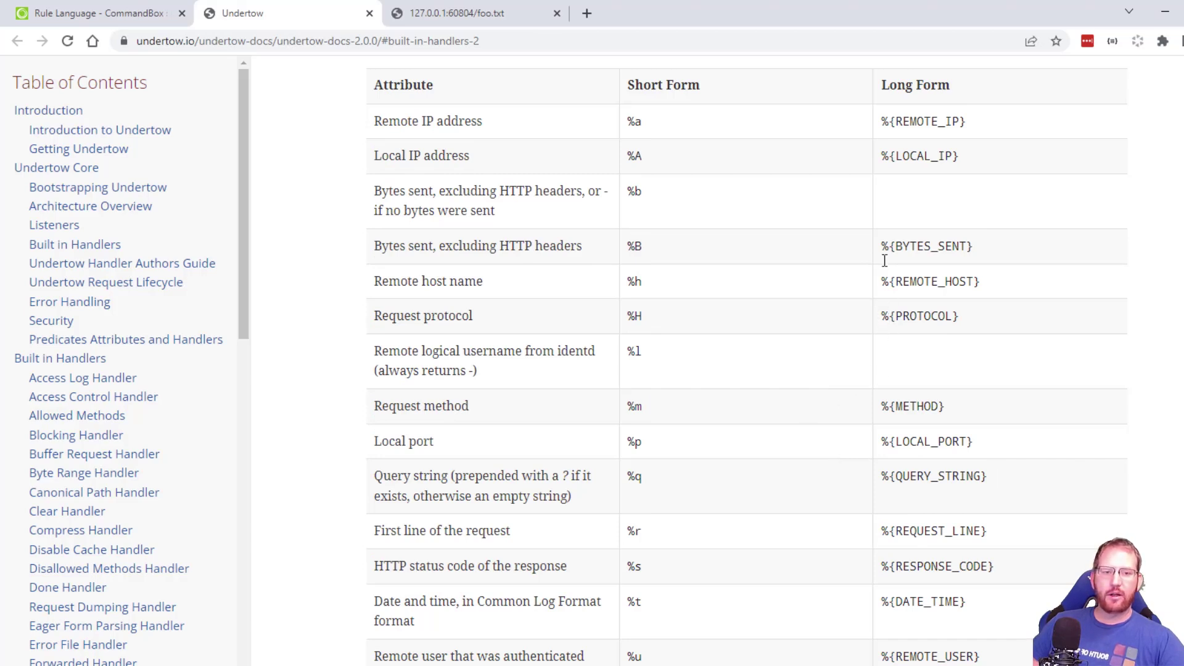
- Compare the short form and long form tokens of the Local IP address attribute
{"action": "left_click_drag", "start_coordinate": [879, 158], "coordinate": [957, 166]}
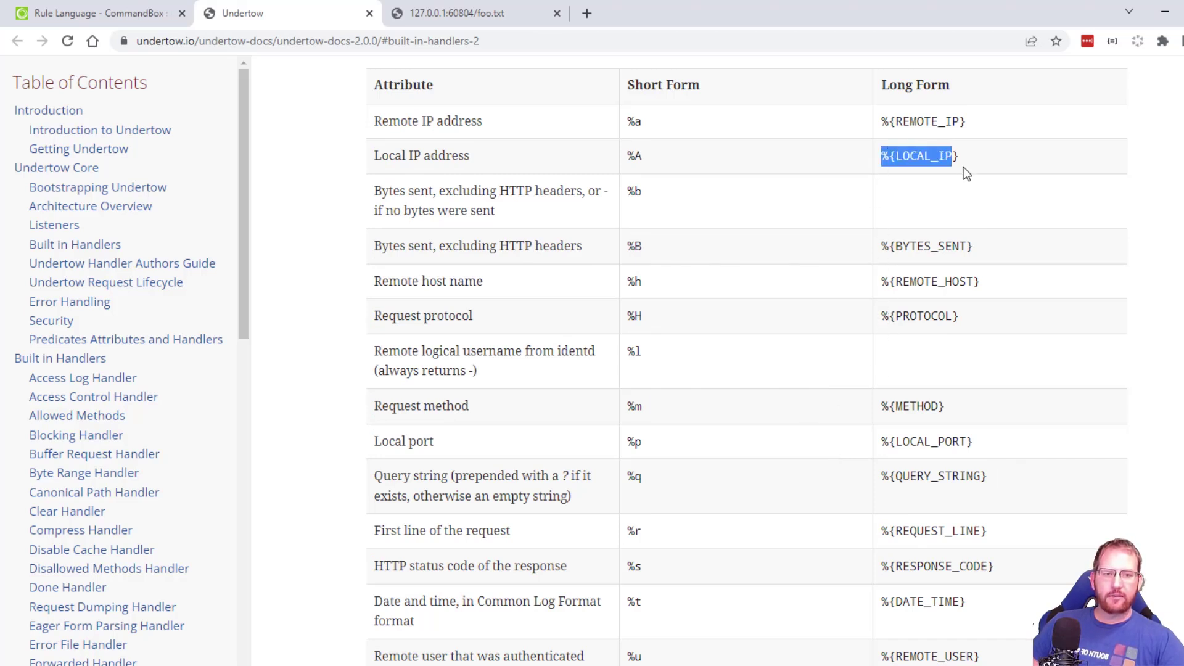
{"action": "left_click_drag", "start_coordinate": [627, 158], "coordinate": [649, 156]}
{"action": "left_click", "coordinate": [634, 155]}
{"action": "left_click_drag", "start_coordinate": [627, 157], "coordinate": [643, 156]}
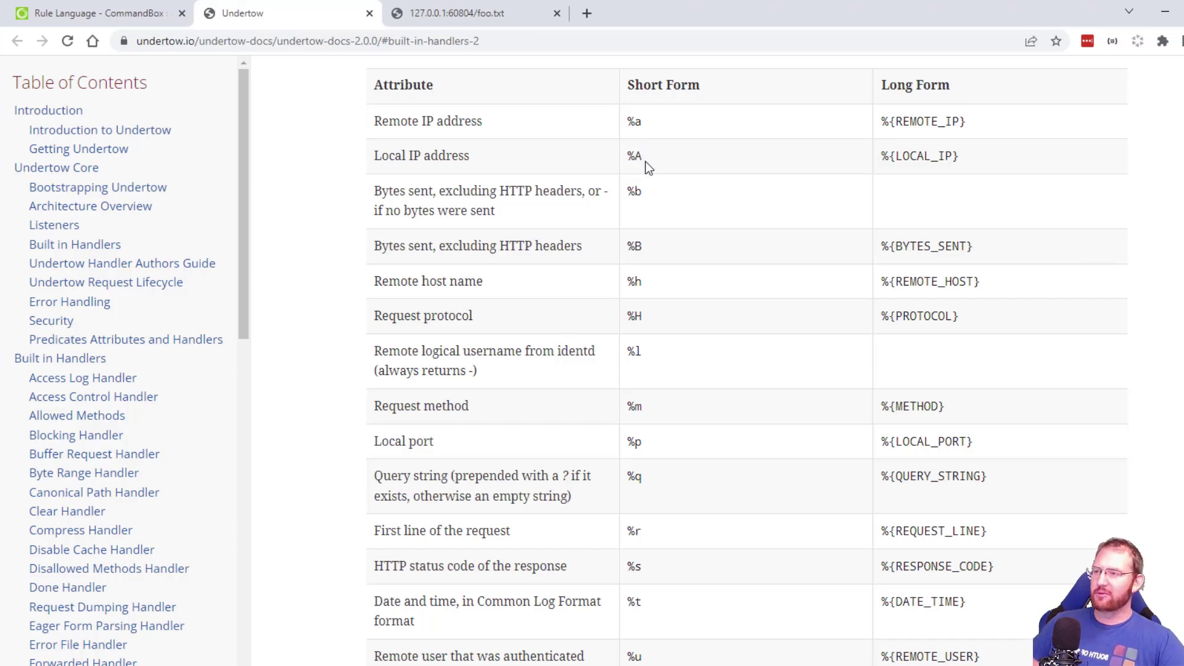
{"action": "left_click_drag", "start_coordinate": [627, 157], "coordinate": [645, 154]}
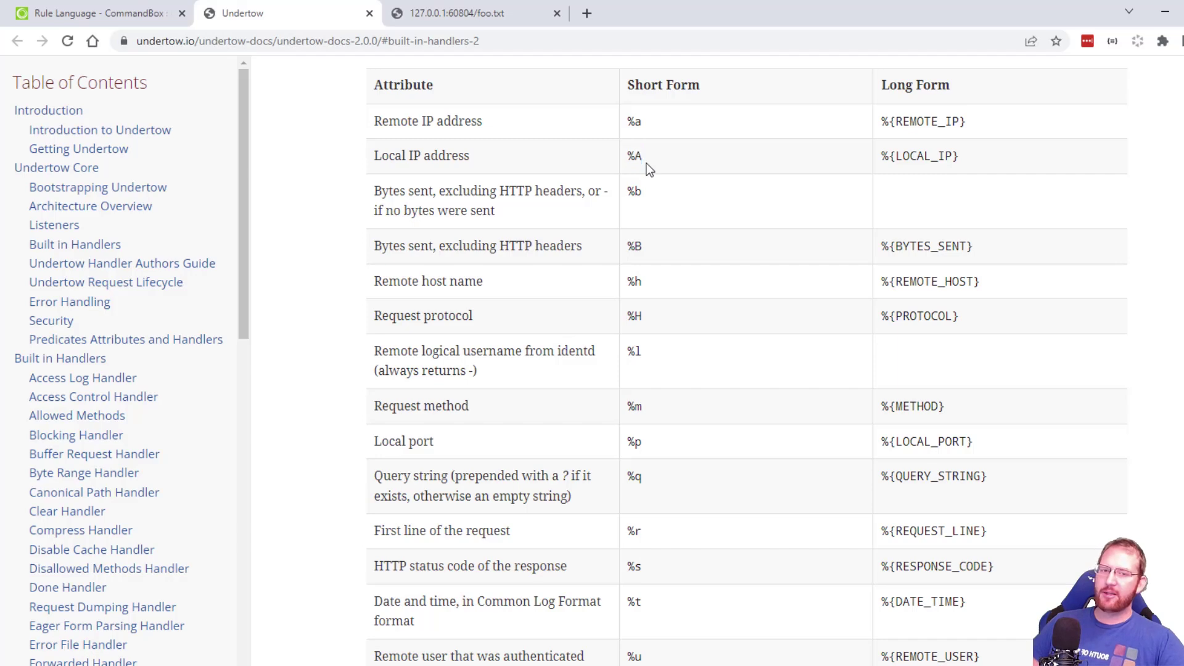
{"action": "left_click_drag", "start_coordinate": [879, 156], "coordinate": [975, 156]}
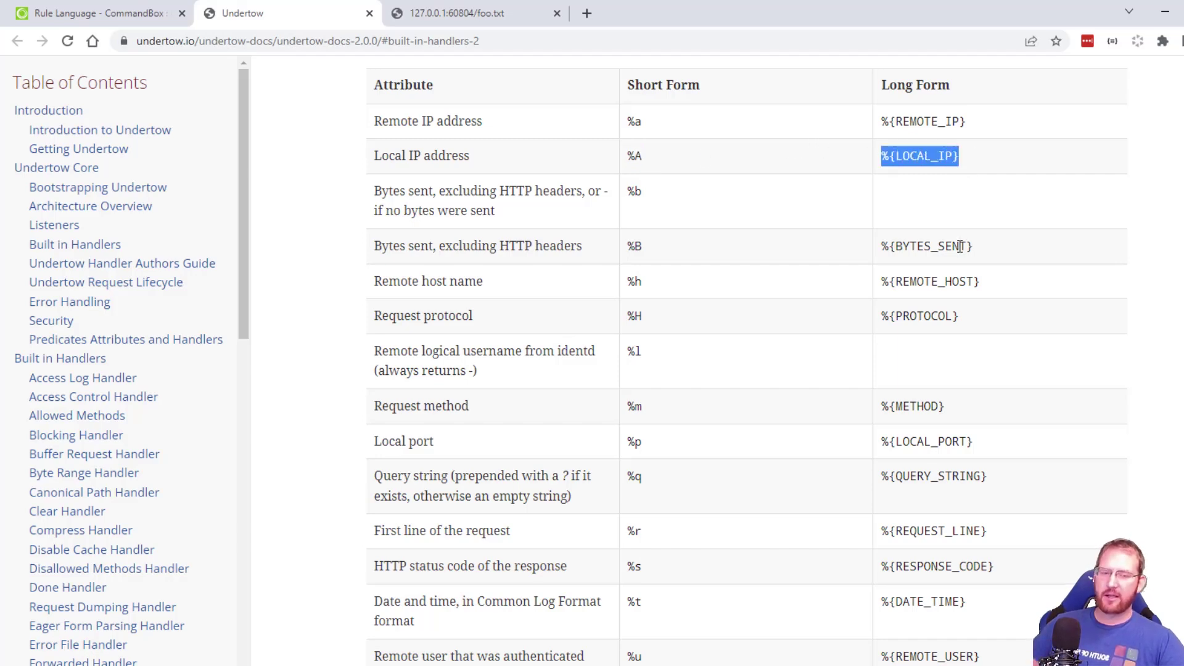
- Review the remaining exchange attributes and the notes on literal tokens and modifiable attributes below the table
{"action": "scroll", "coordinate": [923, 228], "scroll_direction": "down", "scroll_amount": 3}
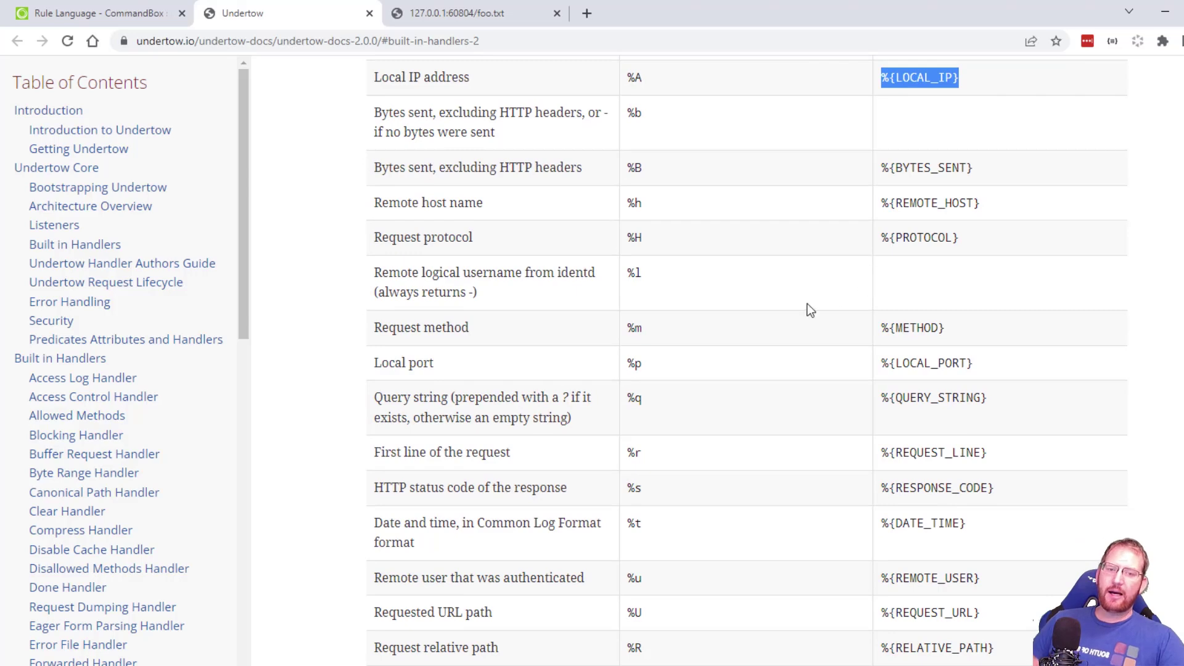
{"action": "scroll", "coordinate": [883, 463], "scroll_direction": "down", "scroll_amount": 8}
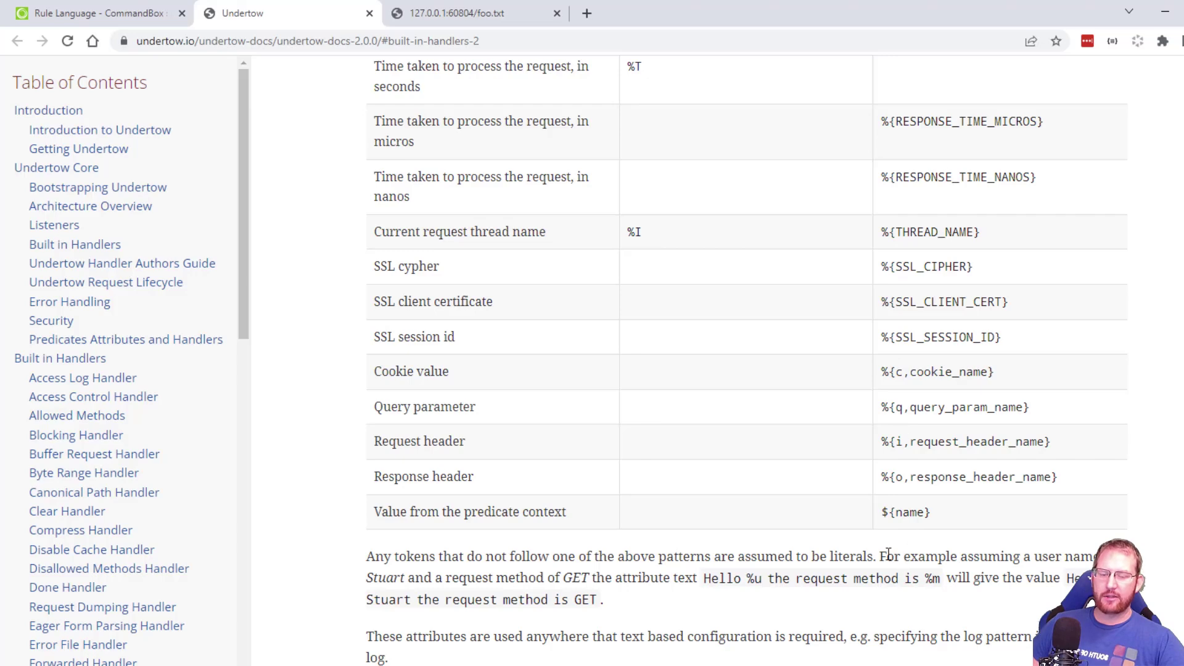
{"action": "scroll", "coordinate": [883, 542], "scroll_direction": "down", "scroll_amount": 3}
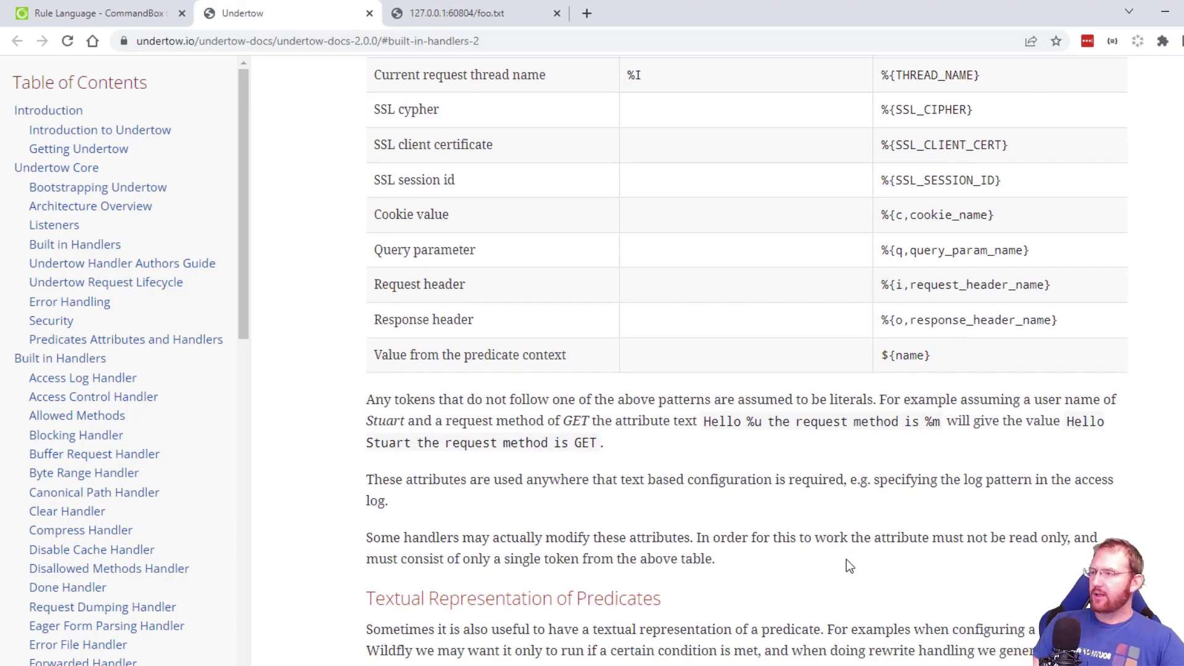